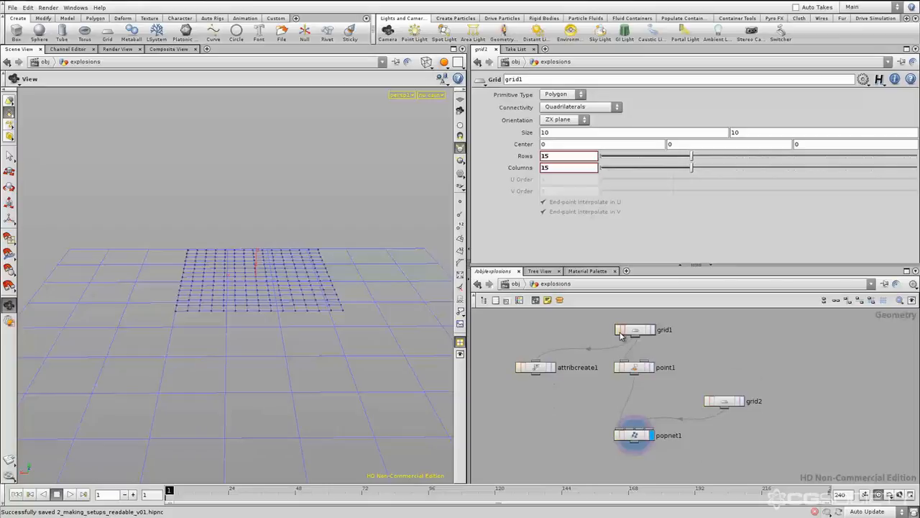
Scatter the network's nodes into a disordered layout, with grid1 at the bottom, attribcreate1 at the top and popnet1 off to the side
middle_drag(693, 375, 726, 370)
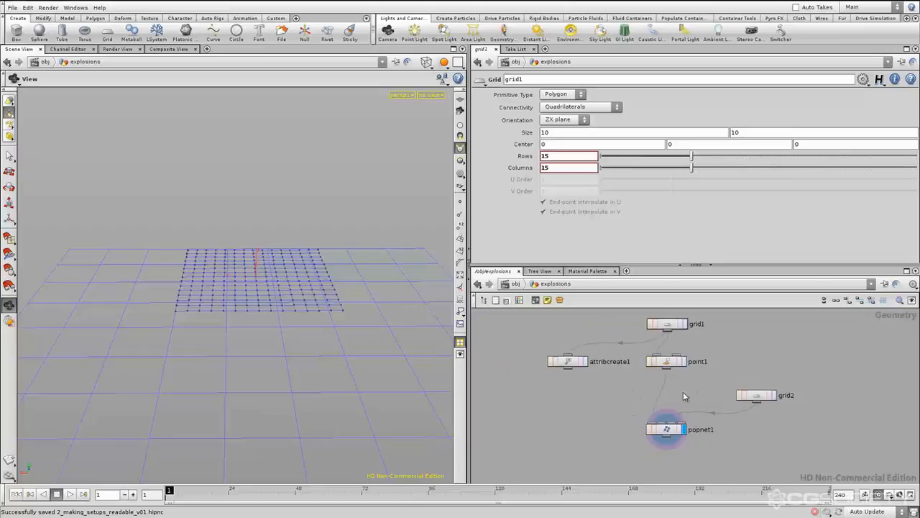
scroll(720, 388, down, 4)
drag(711, 338, 611, 481)
scroll(611, 481, up, 2)
drag(792, 360, 660, 424)
mouse_move(751, 428)
middle_down()
mouse_move(775, 414)
mouse_move(754, 423)
middle_up()
scroll(748, 425, down, 3)
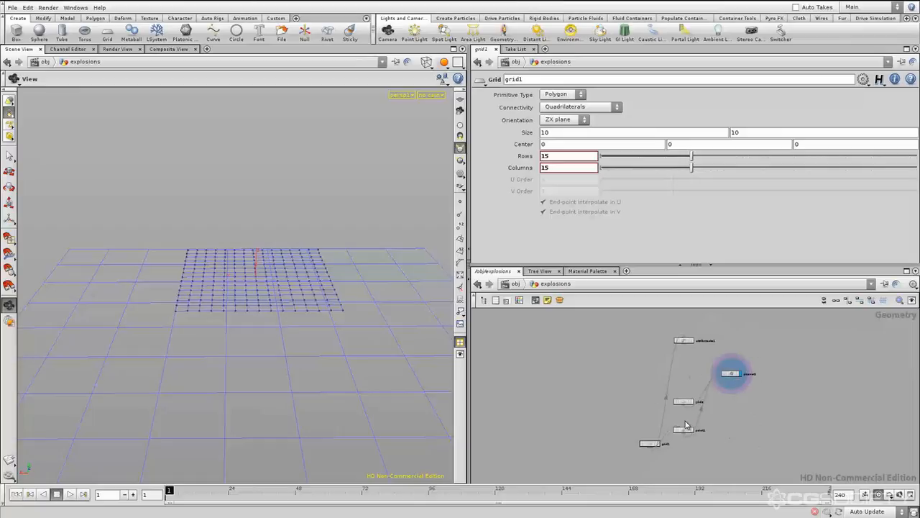
Move grid2 and grid1 above popnet1 and place point1 directly below grid1 so the network flows downward
middle_drag(740, 427, 724, 433)
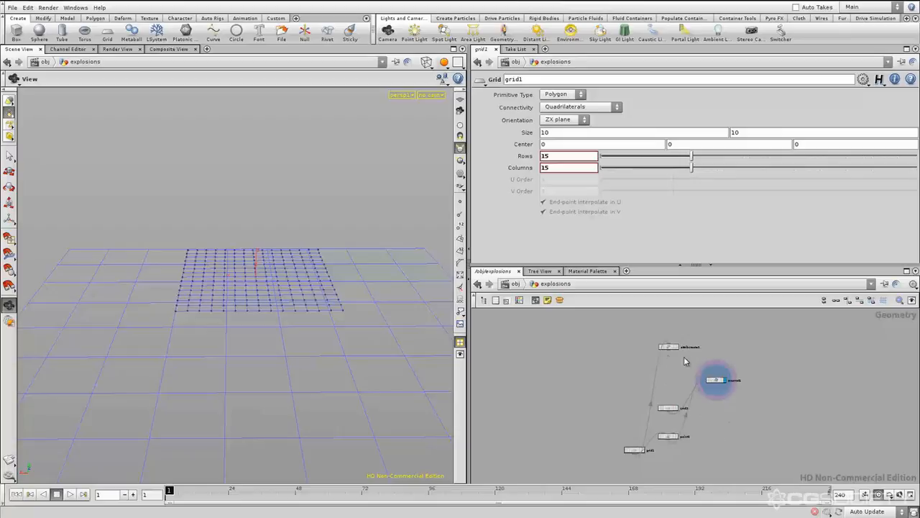
middle_drag(740, 441, 737, 442)
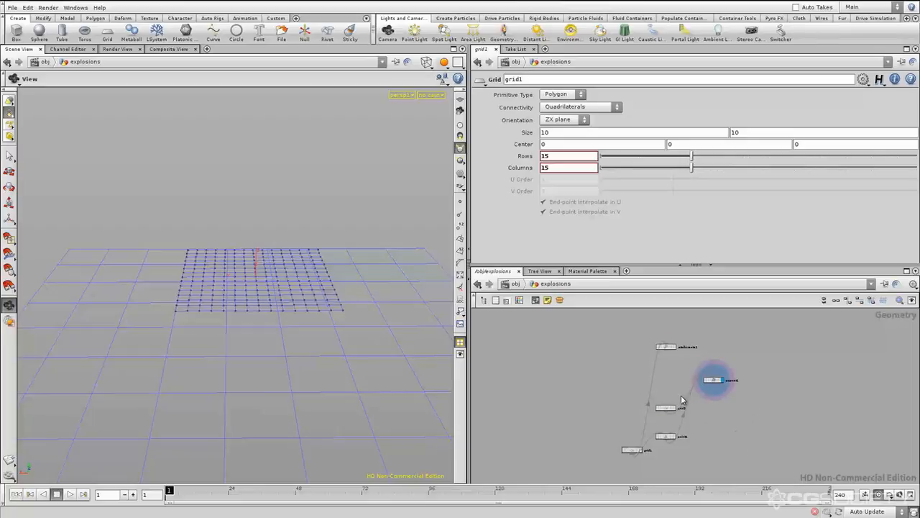
middle_drag(719, 439, 718, 438)
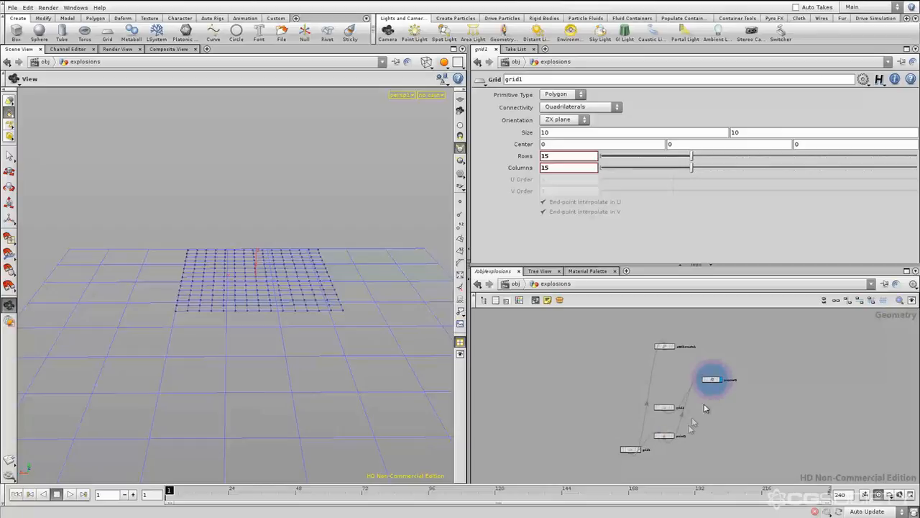
scroll(719, 423, up, 3)
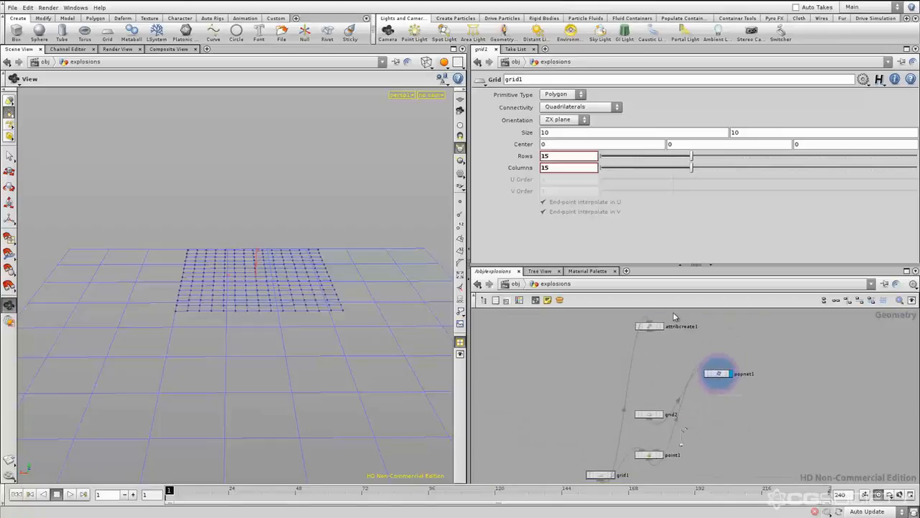
middle_drag(717, 440, 711, 439)
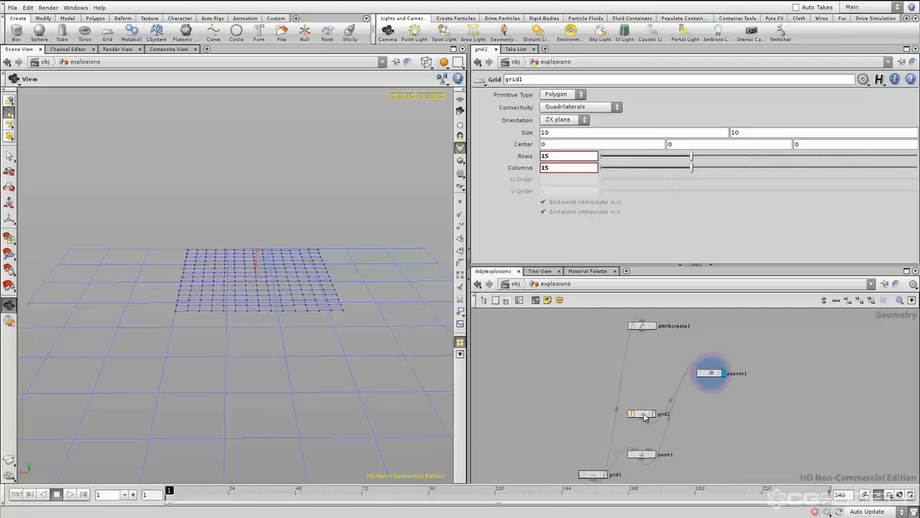
drag(643, 415, 733, 330)
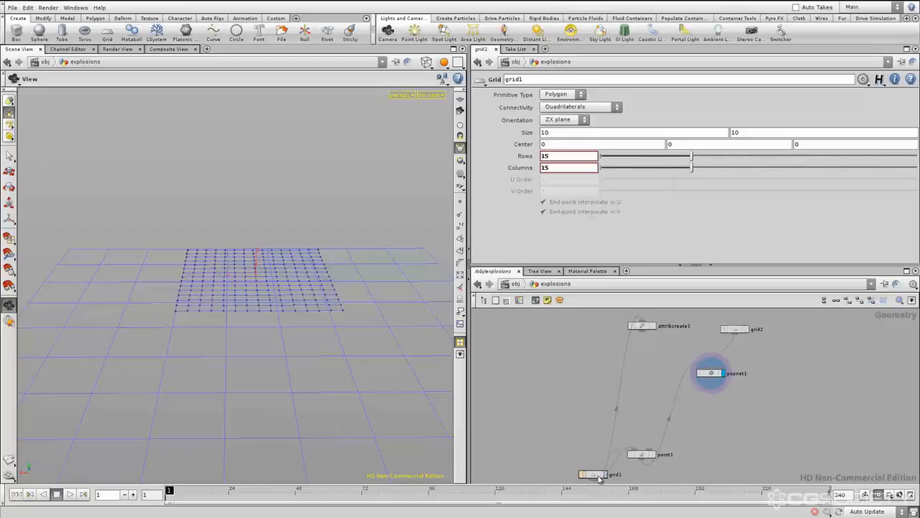
drag(596, 474, 784, 324)
click(763, 366)
middle_drag(761, 352, 757, 383)
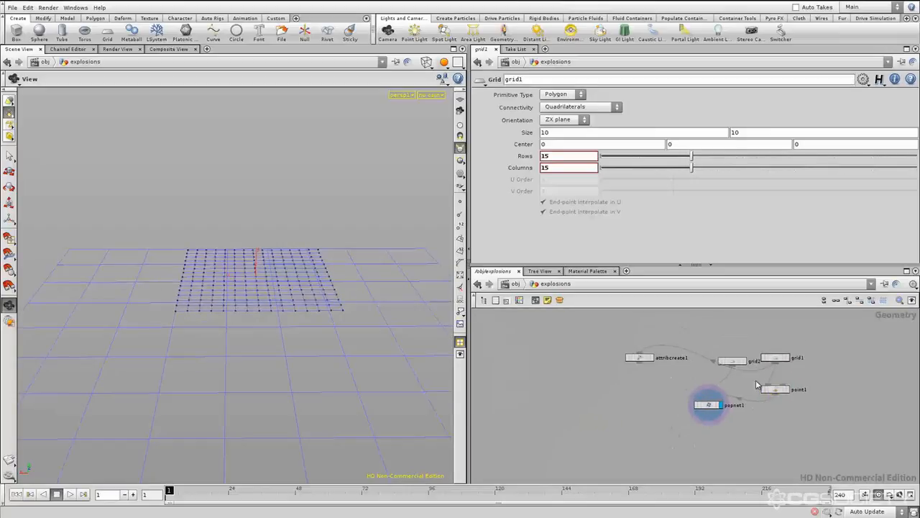
Place grid2 on the left side of popnet1 and attribcreate1 on the right side of grid1 and point1
drag(729, 364, 654, 392)
drag(640, 359, 846, 375)
middle_drag(715, 456, 723, 420)
drag(633, 378, 632, 369)
drag(664, 343, 602, 370)
middle_drag(764, 413, 741, 422)
drag(729, 351, 730, 351)
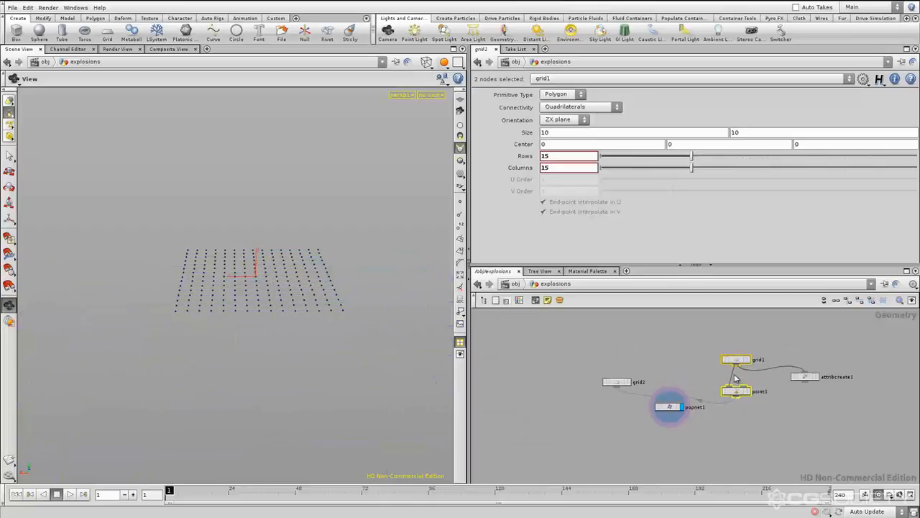
click(701, 431)
middle_drag(701, 432, 720, 413)
Examine the whole network from a distance, alternating between grid2 and point1 to compare how they feed into popnet1
scroll(719, 415, down, 4)
key(space)
scroll(725, 416, down, 2)
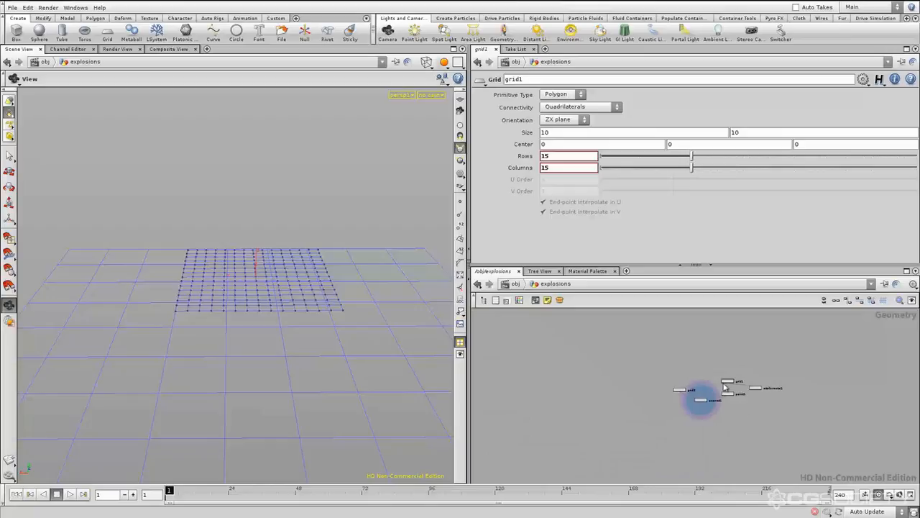
click(674, 389)
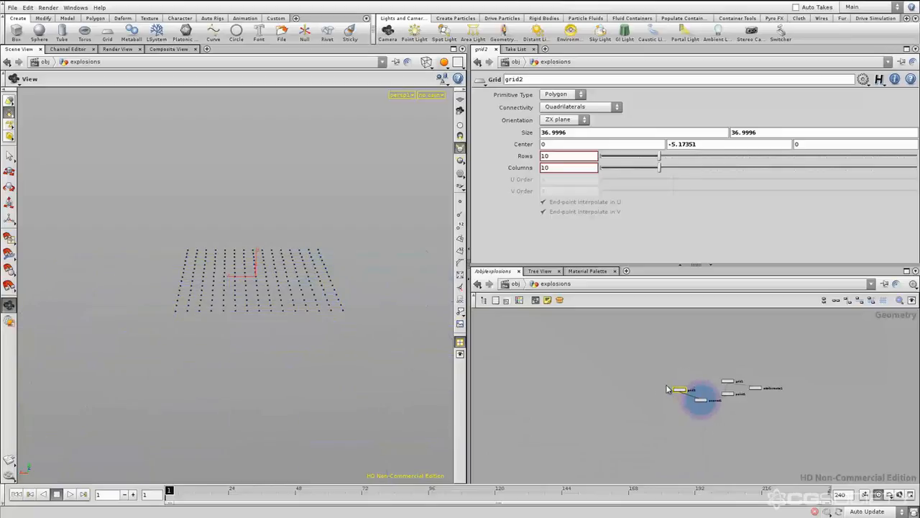
click(736, 413)
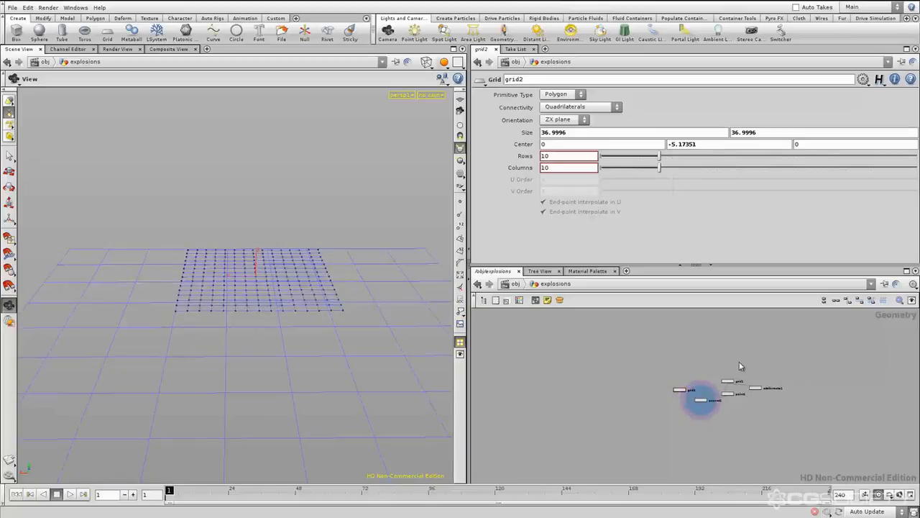
drag(739, 361, 720, 403)
click(736, 413)
click(729, 395)
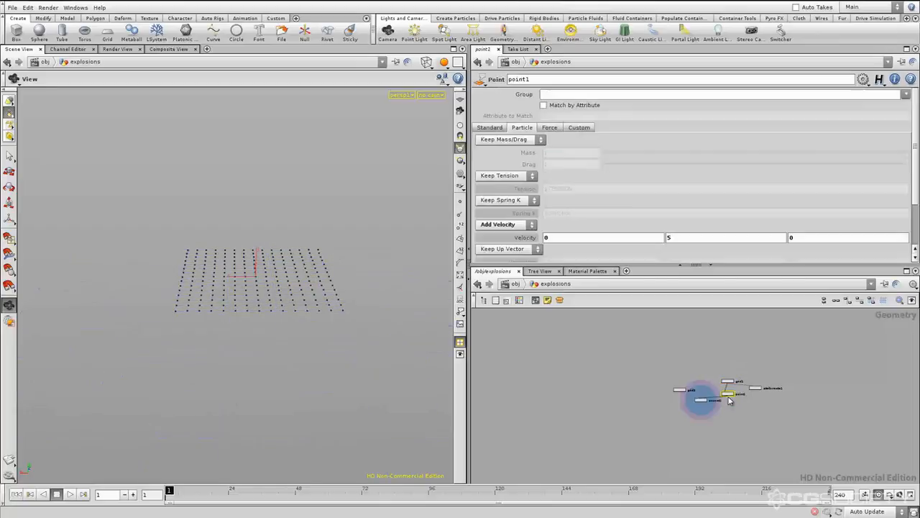
click(683, 391)
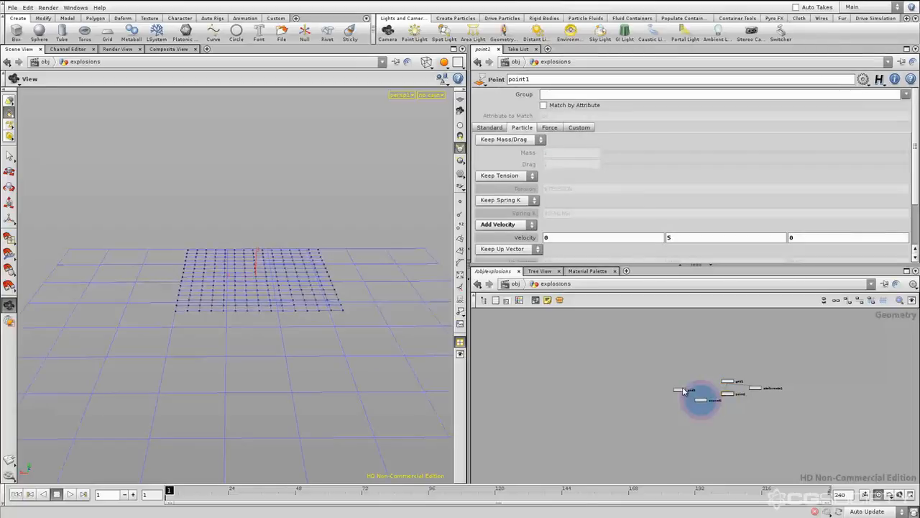
click(728, 395)
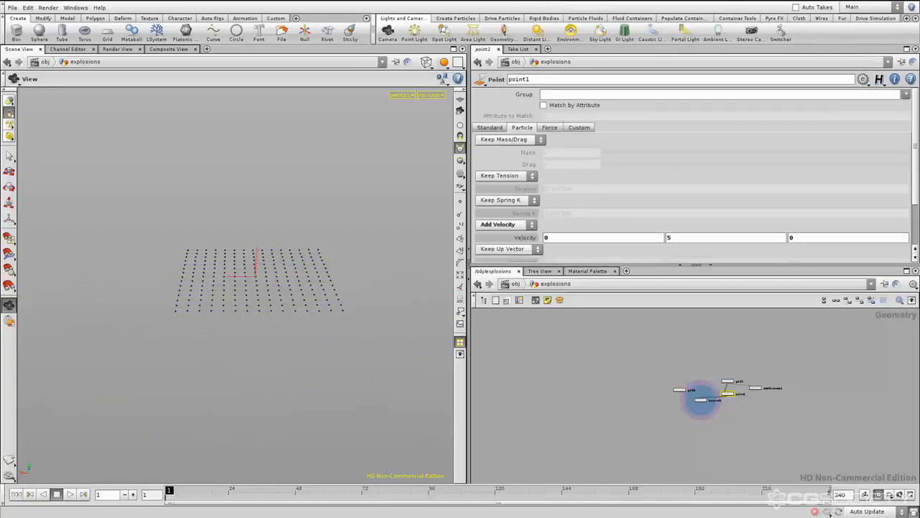
click(680, 392)
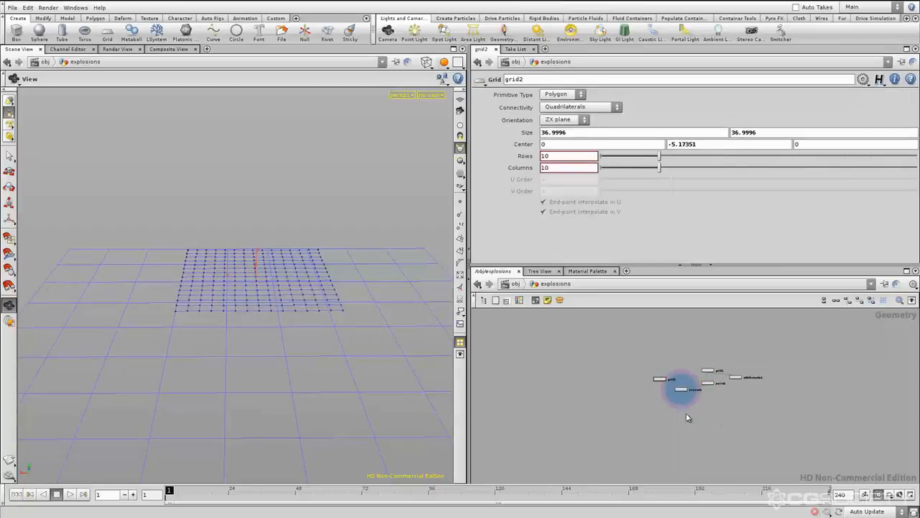
Examine popnet1's input connectors up close and trace the wires arriving from grid2 and point1
scroll(683, 392, up, 6)
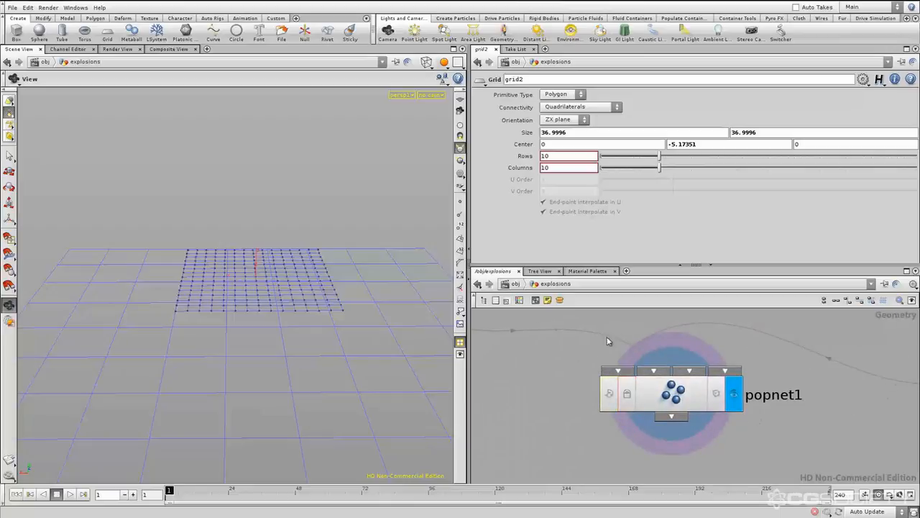
click(648, 401)
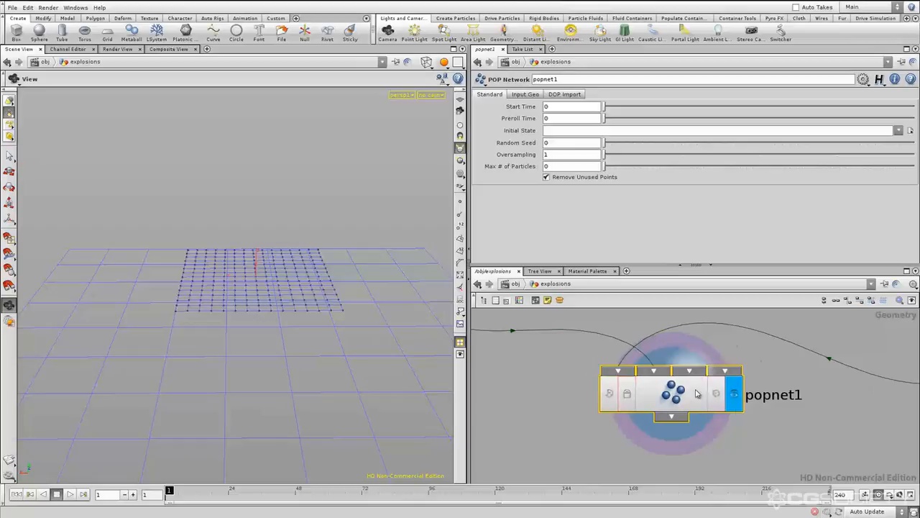
scroll(781, 407, down, 5)
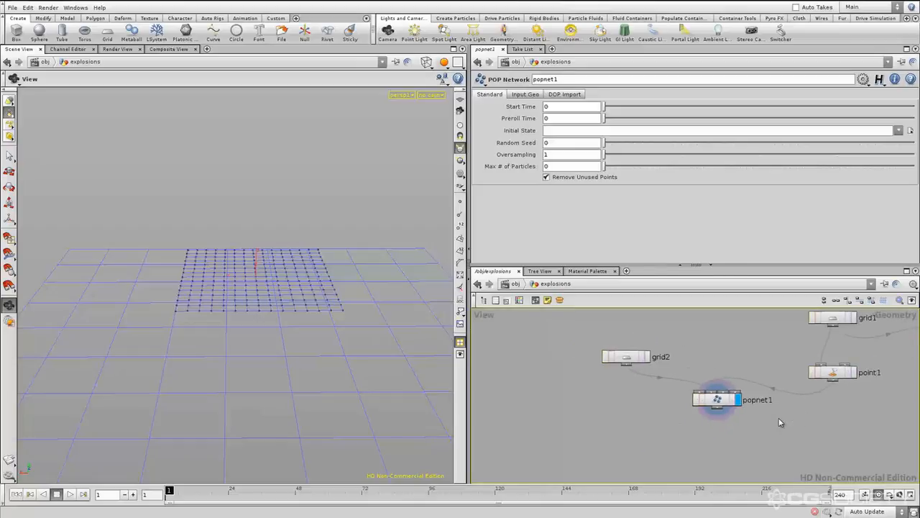
scroll(780, 419, down, 3)
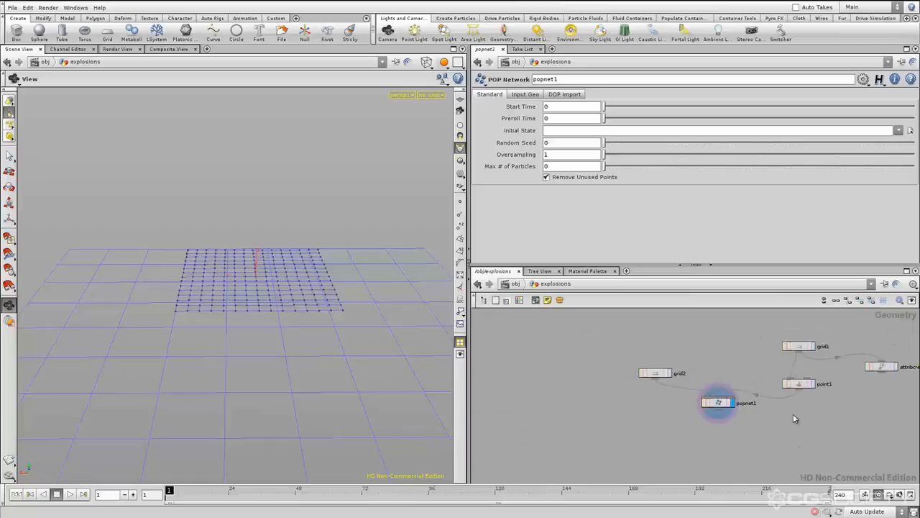
middle_drag(803, 428, 794, 427)
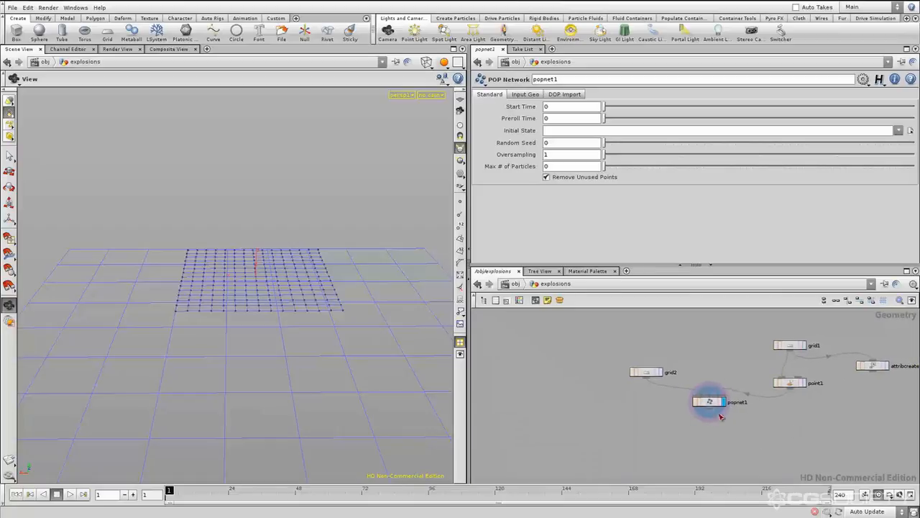
middle_drag(786, 420, 797, 428)
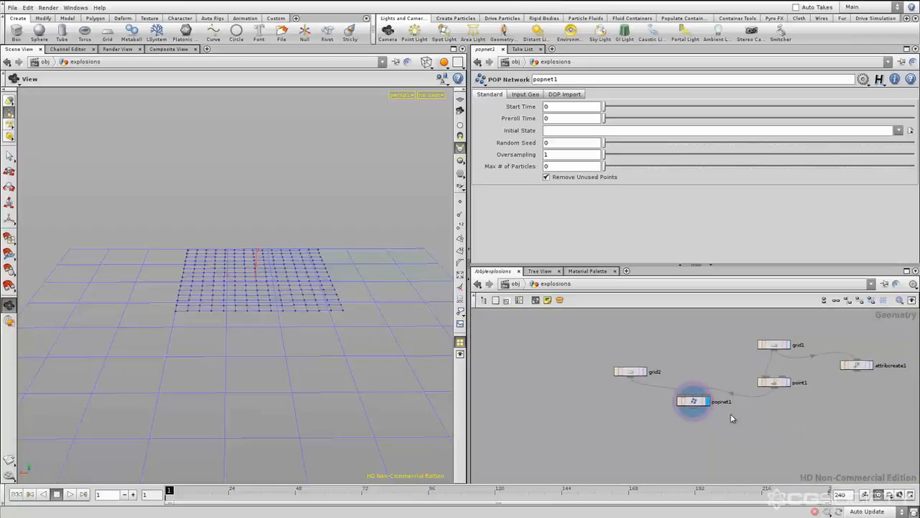
click(630, 372)
click(627, 424)
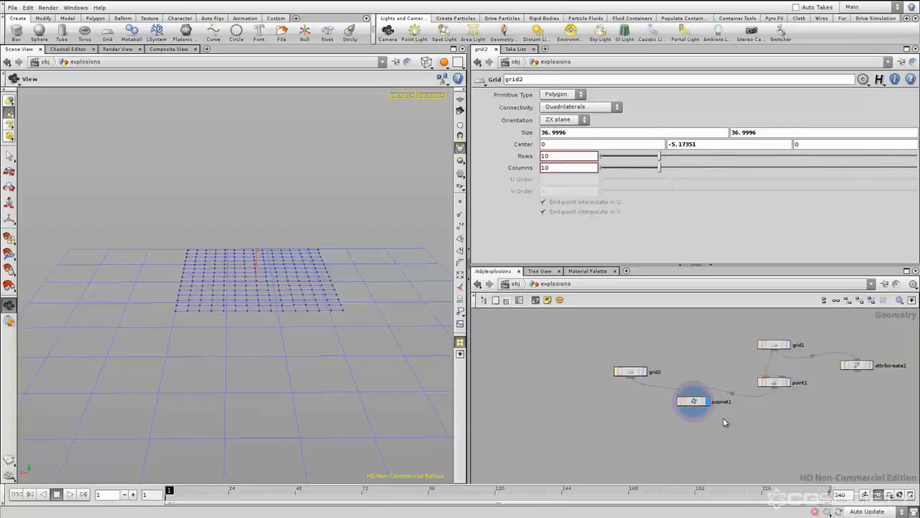
scroll(691, 414, up, 5)
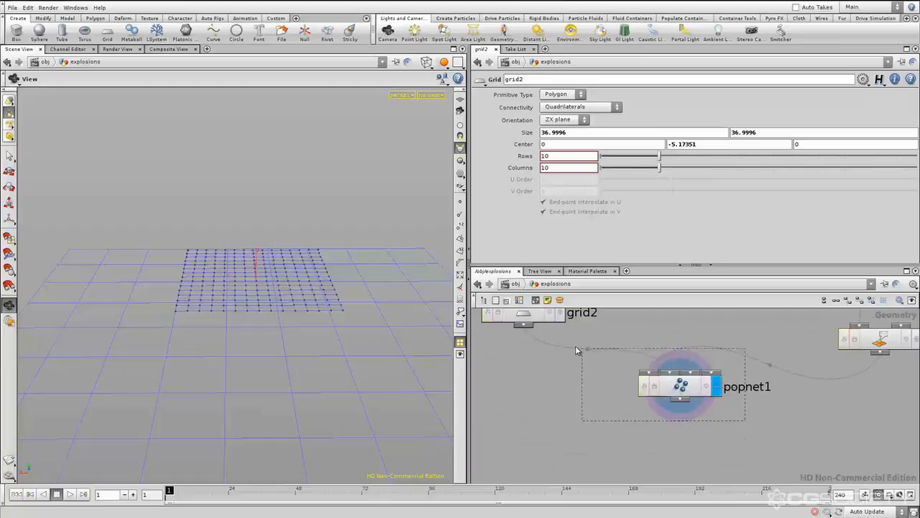
drag(601, 359, 599, 356)
scroll(660, 395, up, 1)
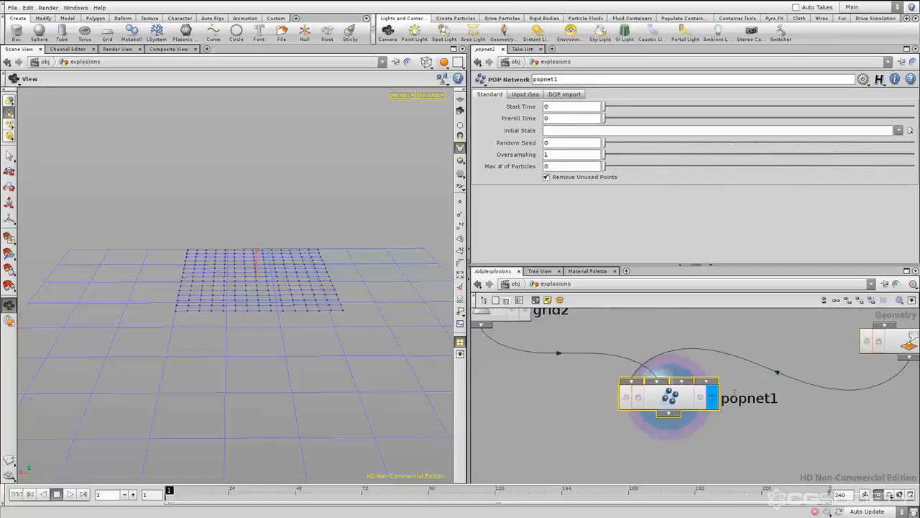
scroll(762, 423, down, 5)
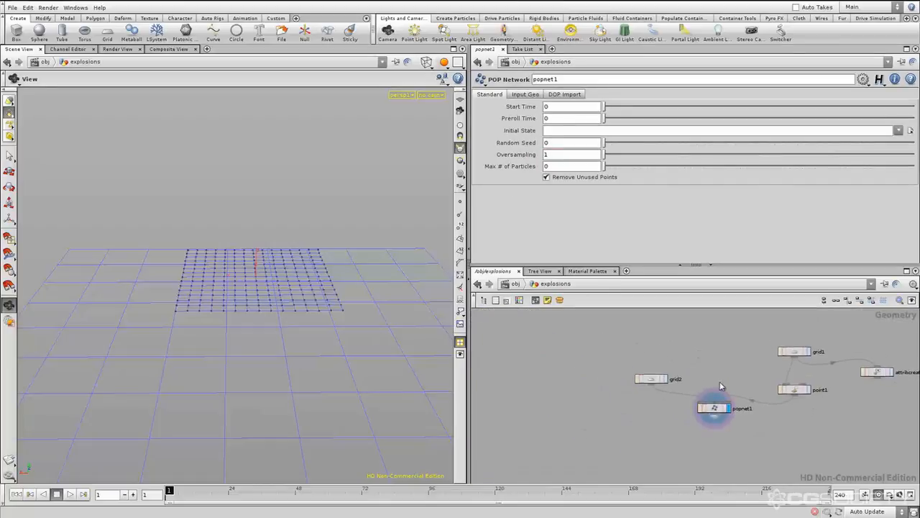
Move grid1, point1 and attribcreate1 to the left of popnet1 and grid2 to its right, matching the input order
middle_drag(821, 430, 779, 431)
drag(831, 399, 722, 323)
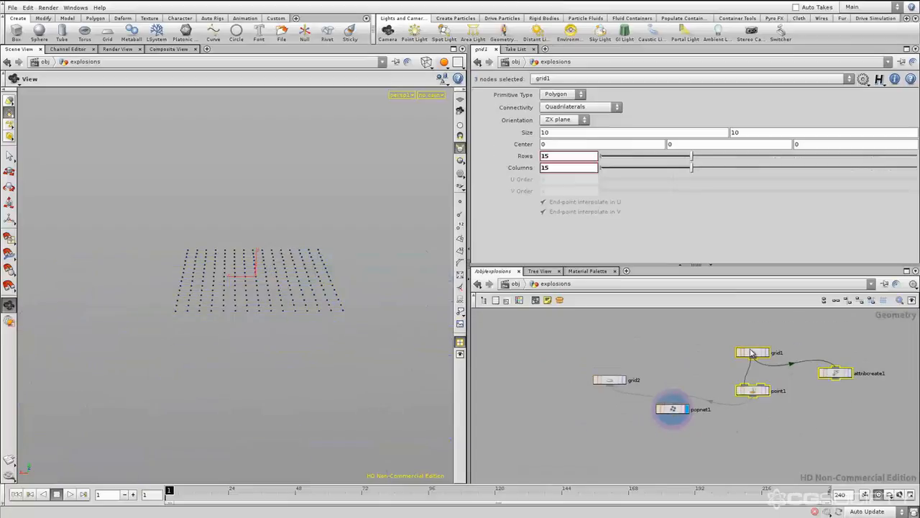
drag(750, 352, 584, 319)
click(663, 372)
drag(643, 379, 757, 368)
middle_drag(614, 336, 644, 351)
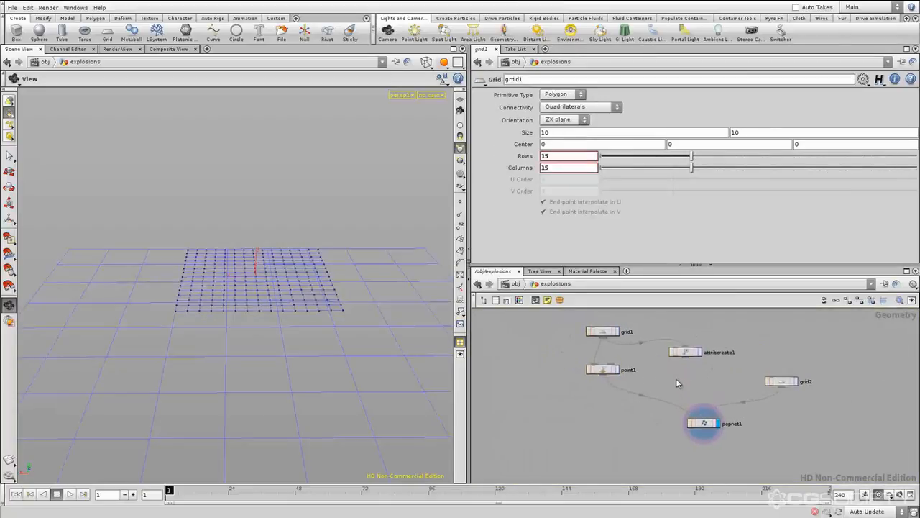
Move attribcreate1 to the left of point1 and bring point1 closer beneath grid1
drag(603, 335, 514, 371)
mouse_move(689, 368)
middle_down()
mouse_move(678, 365)
mouse_move(693, 365)
middle_up()
drag(618, 332, 615, 348)
middle_drag(701, 365, 665, 354)
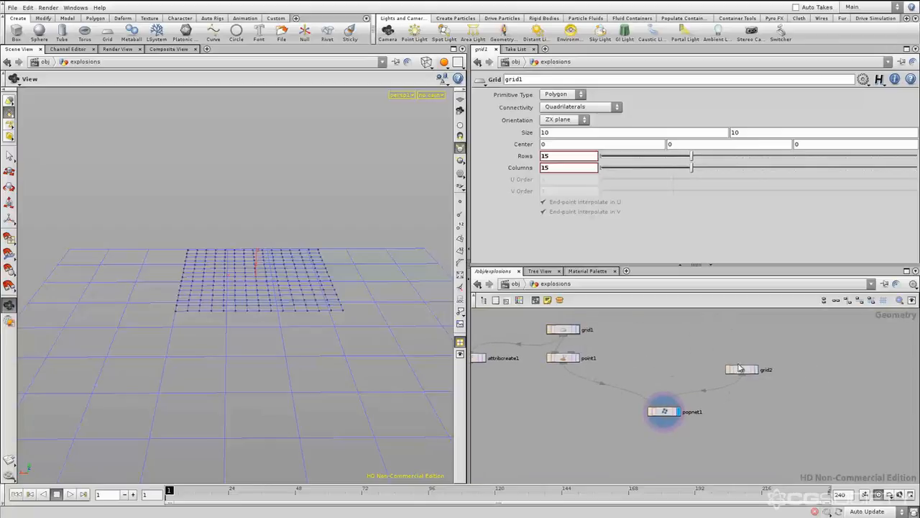
Bring the grid1 and point1 pair and grid2 closer to popnet1, keeping them above its matching inputs
drag(613, 357, 631, 338)
click(662, 344)
drag(744, 369, 696, 377)
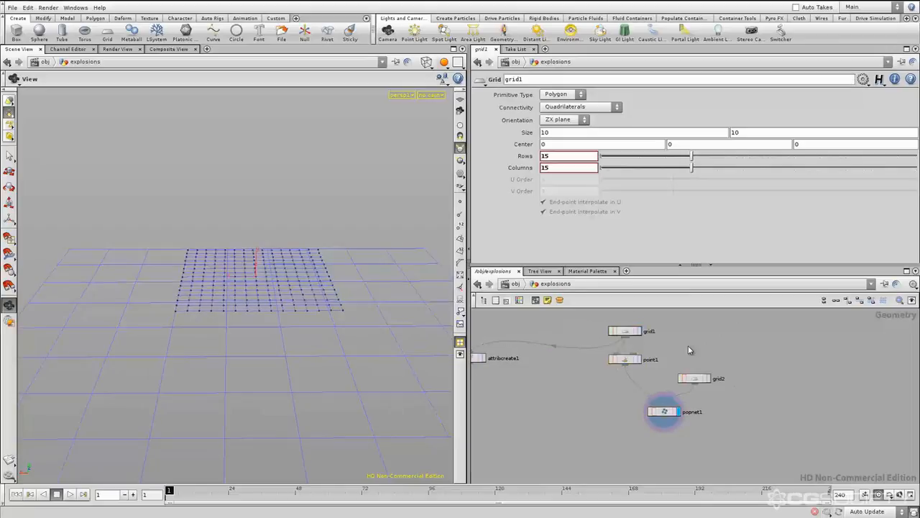
Examine the compact layout from a distance, checking the left-to-right order of point1 and grid2 above popnet1
middle_drag(704, 353, 728, 354)
scroll(728, 358, down, 5)
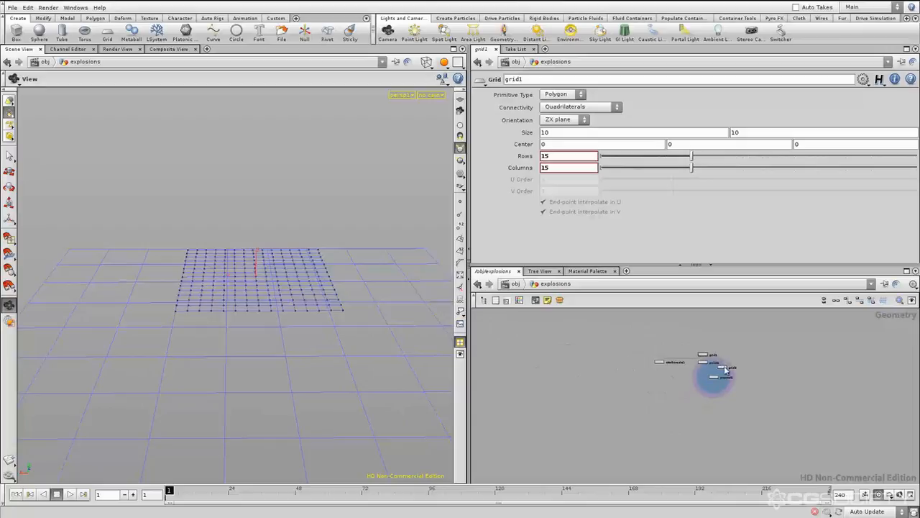
middle_drag(738, 353, 710, 350)
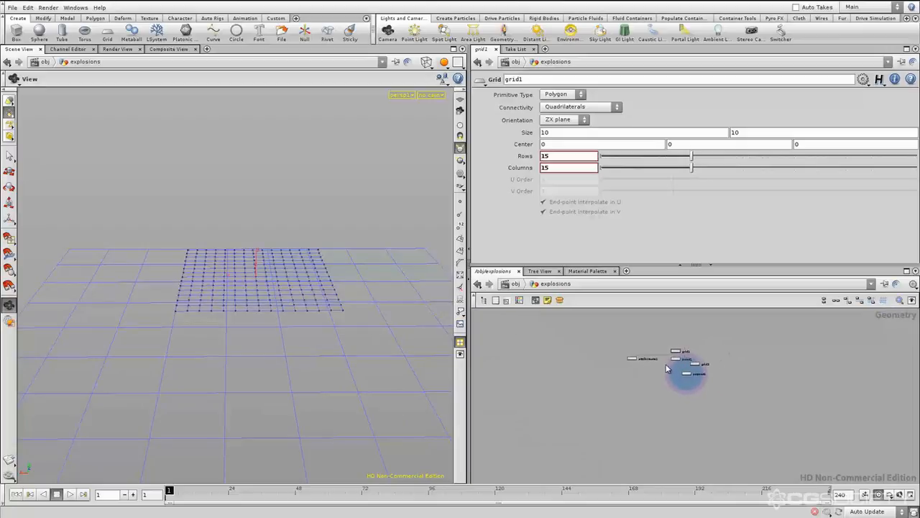
drag(664, 367, 686, 346)
click(678, 366)
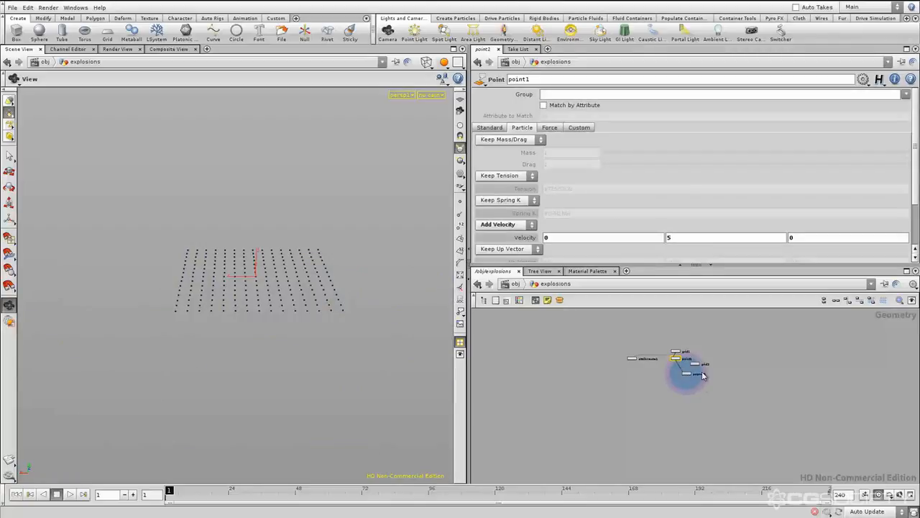
click(695, 364)
mouse_move(672, 382)
middle_down()
mouse_move(680, 374)
mouse_move(663, 368)
middle_up()
click(655, 363)
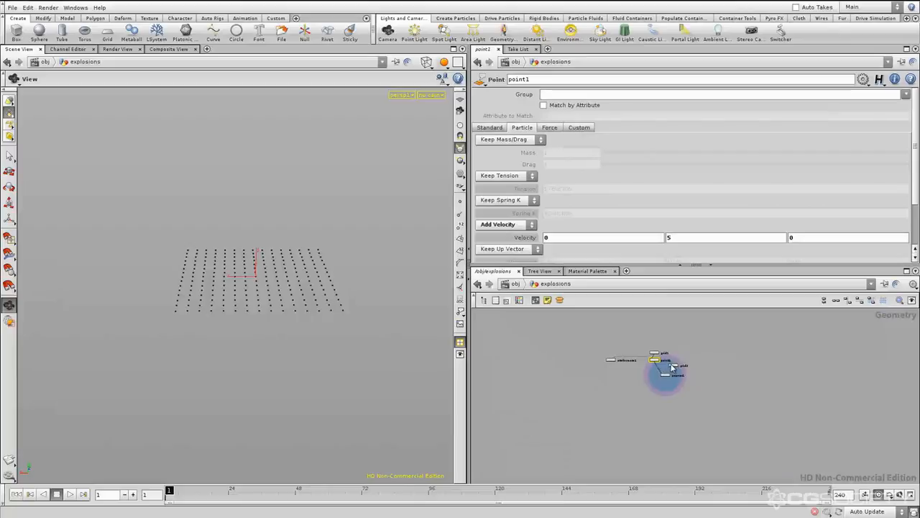
Examine how point1 and grid2 line up above popnet1, checking the grid1 and point1 branch up close
click(676, 368)
click(655, 363)
click(673, 366)
click(655, 363)
click(674, 367)
scroll(680, 401, up, 3)
click(645, 375)
middle_drag(660, 393, 663, 409)
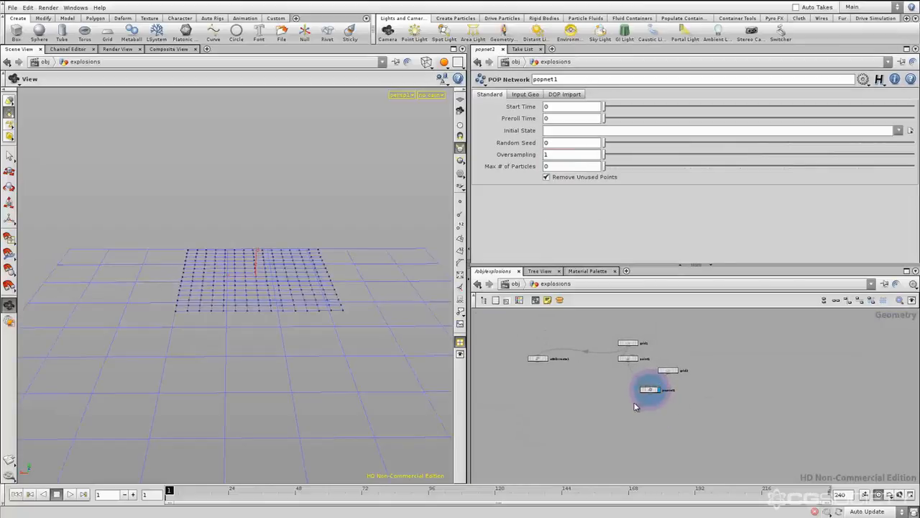
scroll(634, 372, up, 3)
middle_drag(673, 354, 659, 361)
drag(639, 335, 583, 407)
click(585, 411)
middle_drag(596, 411, 586, 393)
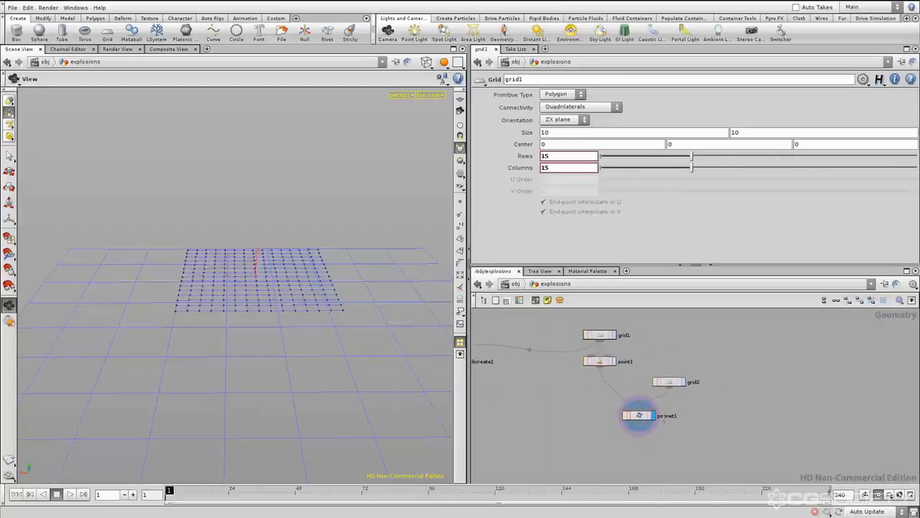
Save the scene file 2_making_setups_readable_v01.hipnc
middle_drag(696, 346, 687, 366)
key(ctrl+s)
scroll(715, 357, up, 1)
scroll(714, 361, down, 2)
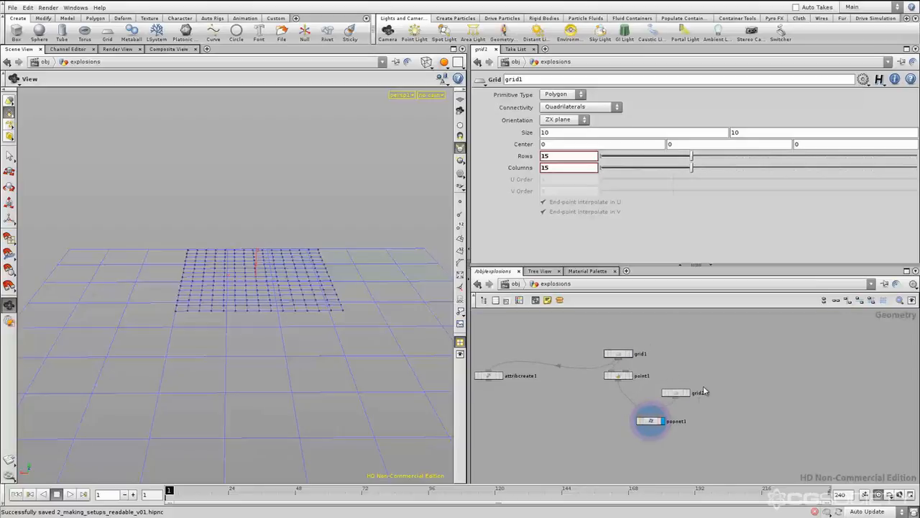
Move grid2 farther up and well to the right of popnet1, separating it from the point1 branch
middle_drag(700, 373, 687, 371)
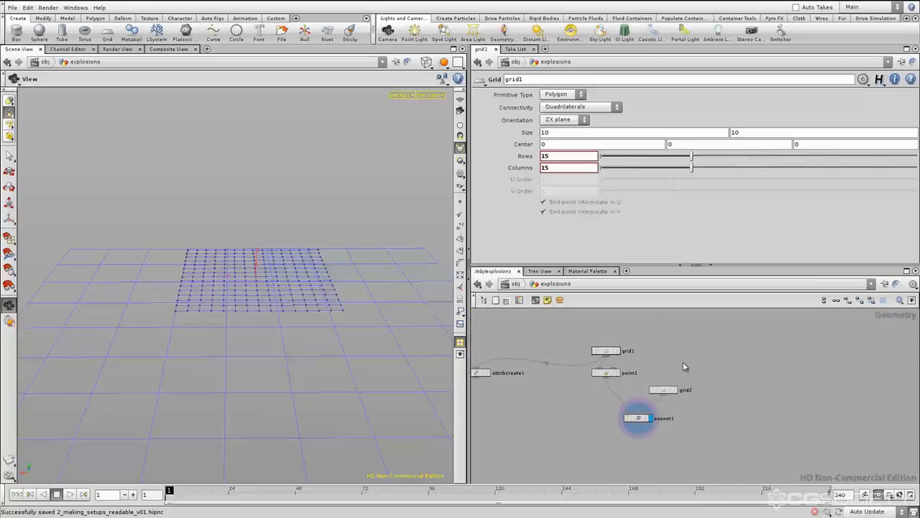
scroll(683, 374, up, 2)
drag(630, 427, 650, 427)
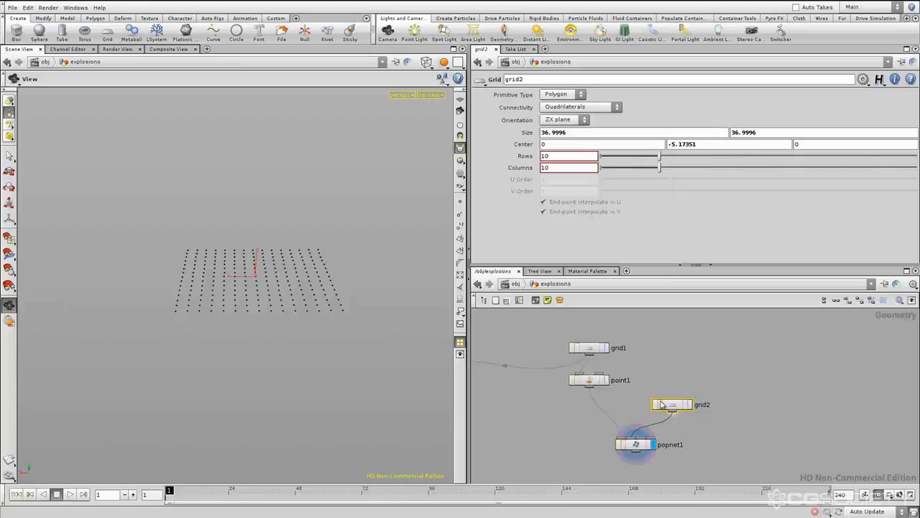
drag(673, 406, 842, 338)
click(665, 377)
middle_drag(662, 378, 722, 382)
drag(690, 334, 625, 362)
drag(702, 368, 610, 397)
middle_drag(712, 377, 719, 375)
click(719, 376)
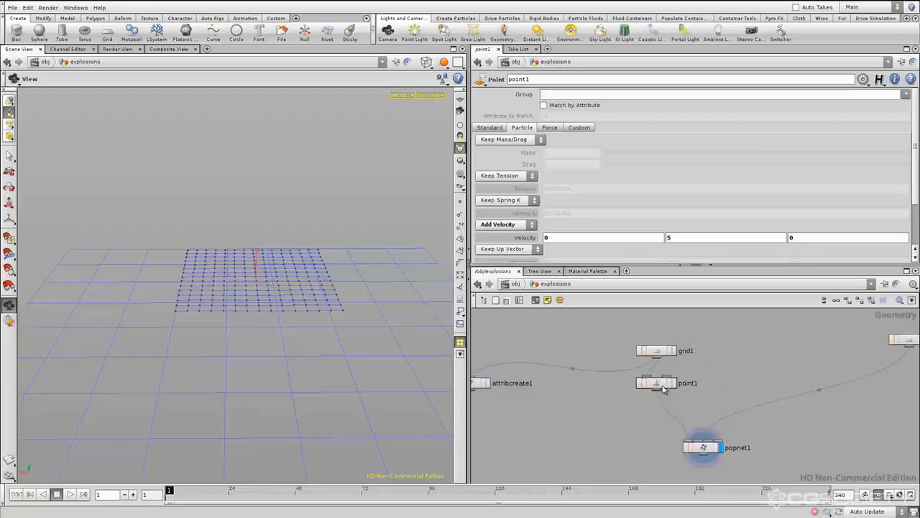
Move the grid1 and point1 pair together up and to the left, away from popnet1
drag(725, 352, 620, 405)
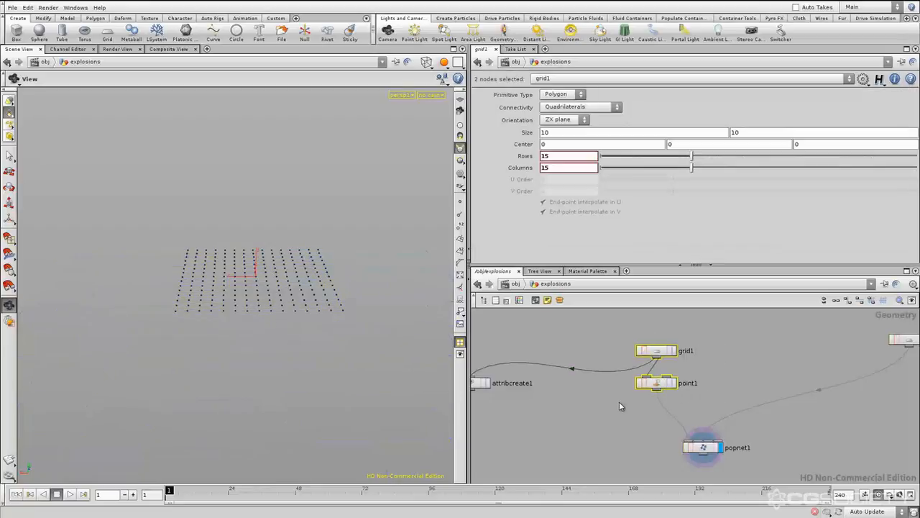
click(721, 364)
click(681, 372)
middle_drag(680, 374, 689, 404)
scroll(687, 399, down, 3)
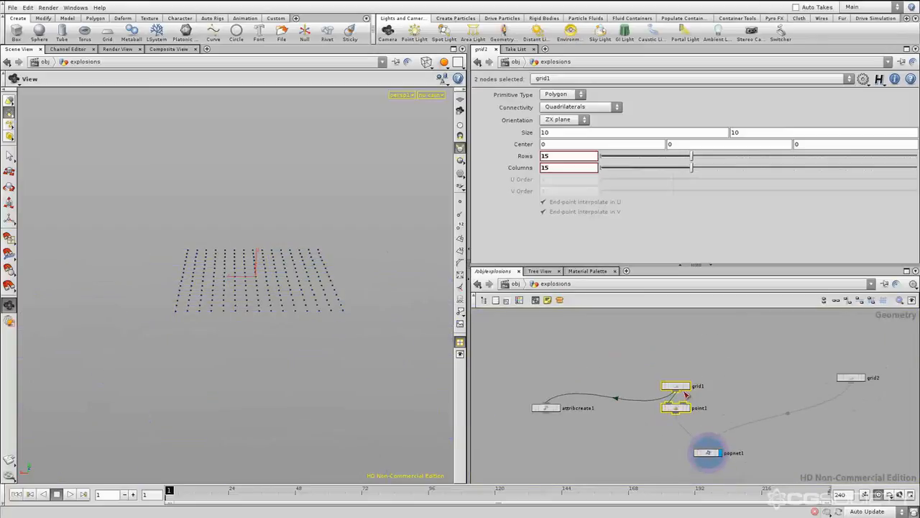
scroll(686, 395, down, 2)
drag(635, 343, 635, 343)
click(693, 375)
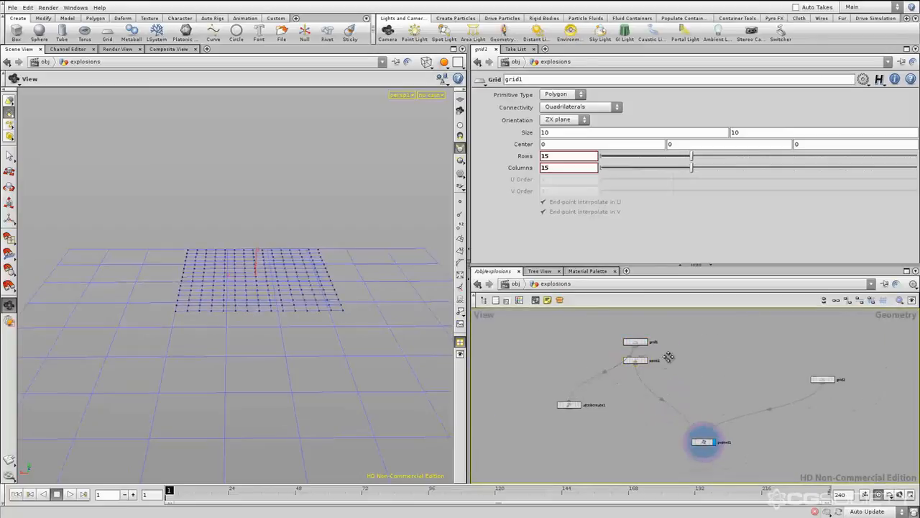
Move attribcreate1 up beside point1, placing it on point1's left under grid1
middle_drag(668, 357, 612, 319)
click(656, 406)
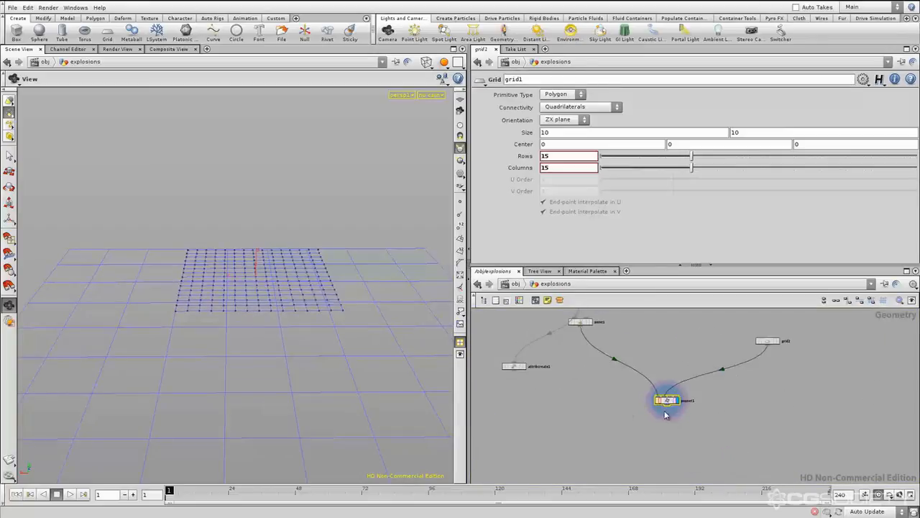
scroll(683, 409, up, 2)
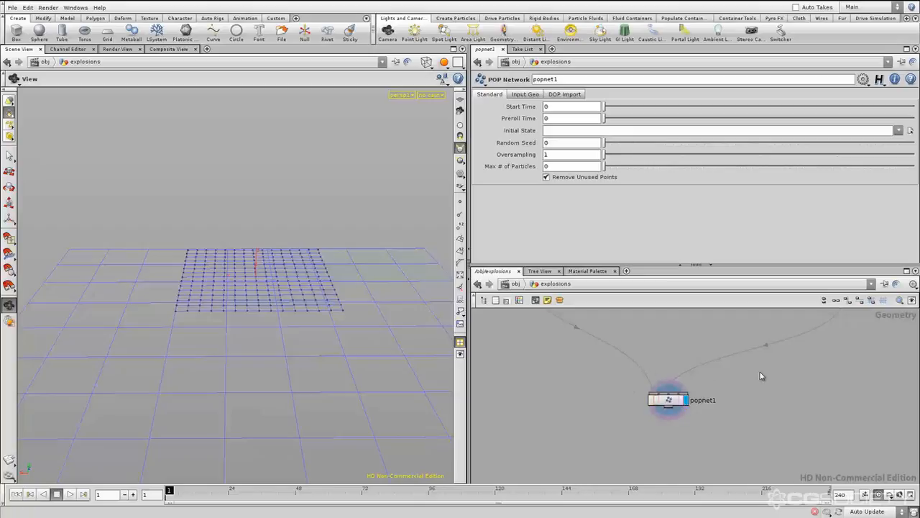
middle_drag(680, 350, 687, 414)
scroll(649, 404, down, 3)
middle_drag(644, 392, 687, 400)
drag(554, 410, 566, 366)
middle_drag(724, 395, 706, 379)
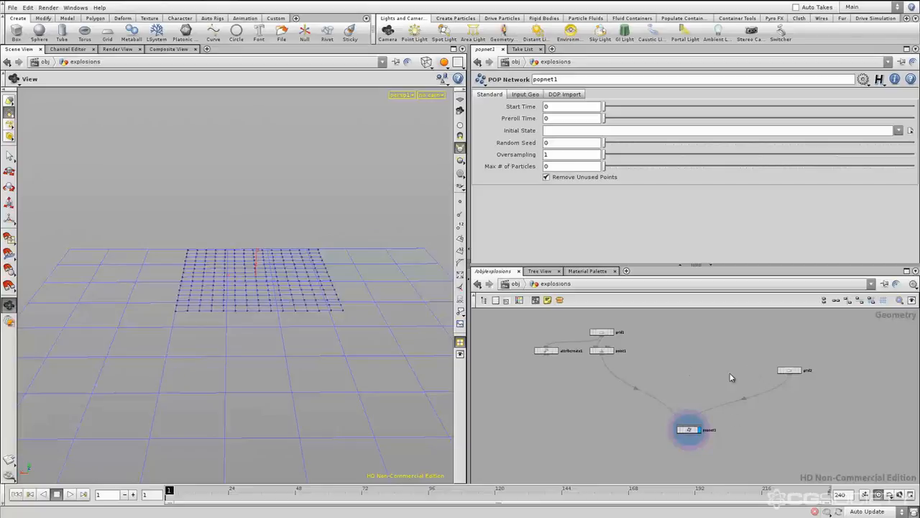
Examine the grouping of grid1, point1 and attribcreate1 and how their branch leads down into popnet1
drag(650, 322, 549, 379)
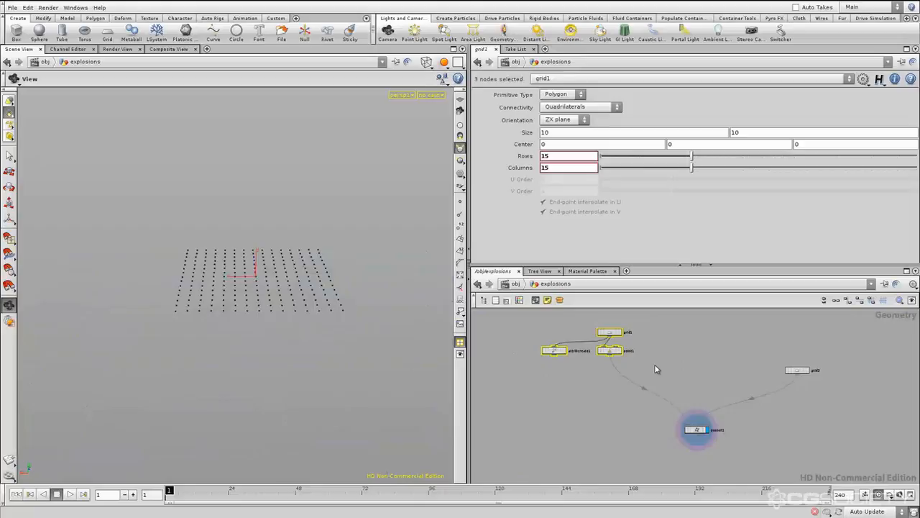
click(655, 365)
drag(487, 396, 489, 396)
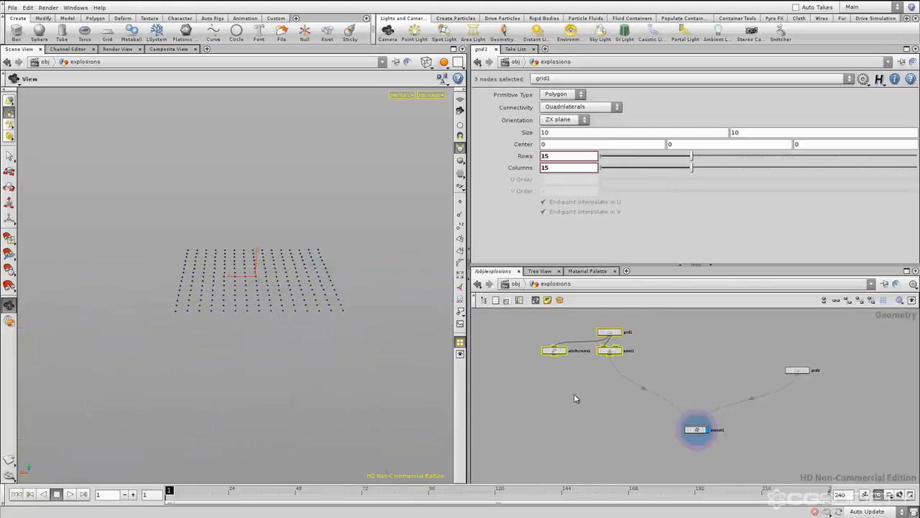
click(712, 364)
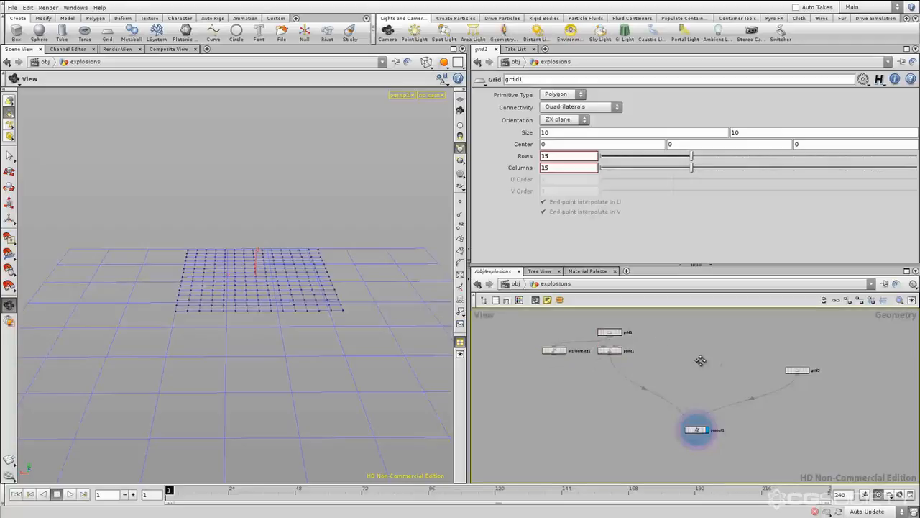
middle_drag(701, 362, 683, 358)
click(780, 367)
drag(741, 421, 646, 457)
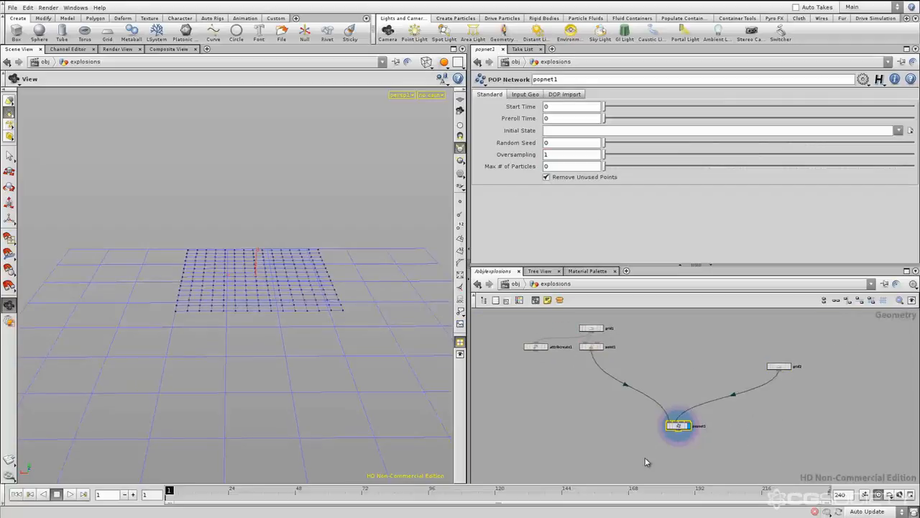
click(737, 422)
middle_drag(733, 421, 743, 420)
Compare the grid1 branch with the separate grid2 branch, checking the spacing between them above popnet1
mouse_move(640, 356)
middle_down()
mouse_move(652, 361)
mouse_move(636, 346)
middle_up()
drag(640, 325, 525, 378)
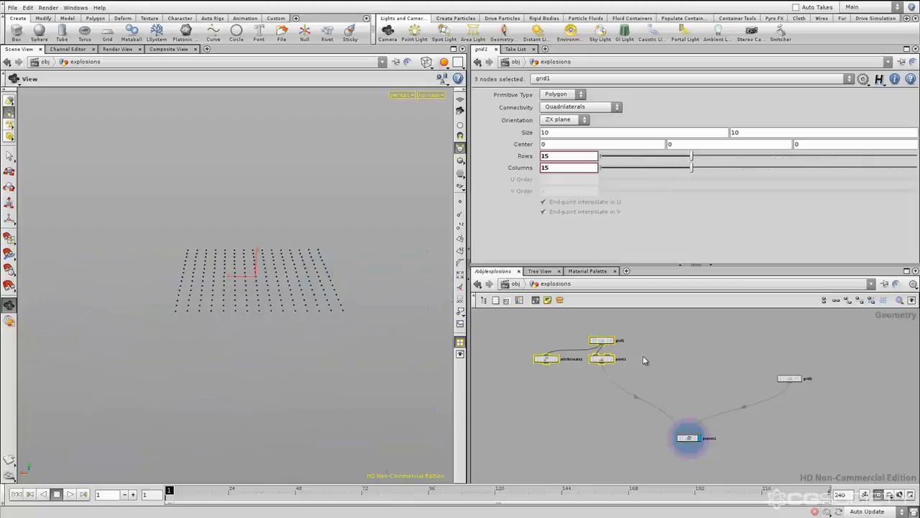
click(656, 358)
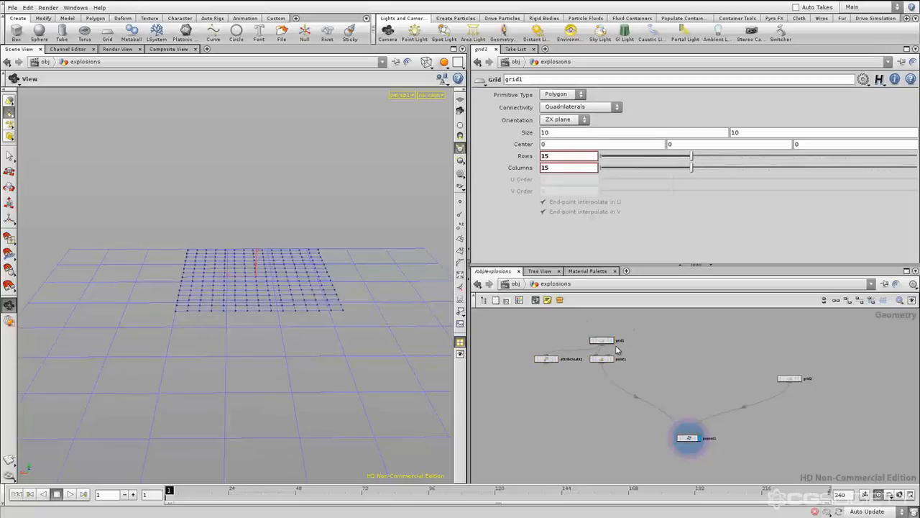
middle_drag(673, 370, 635, 360)
click(751, 369)
click(763, 409)
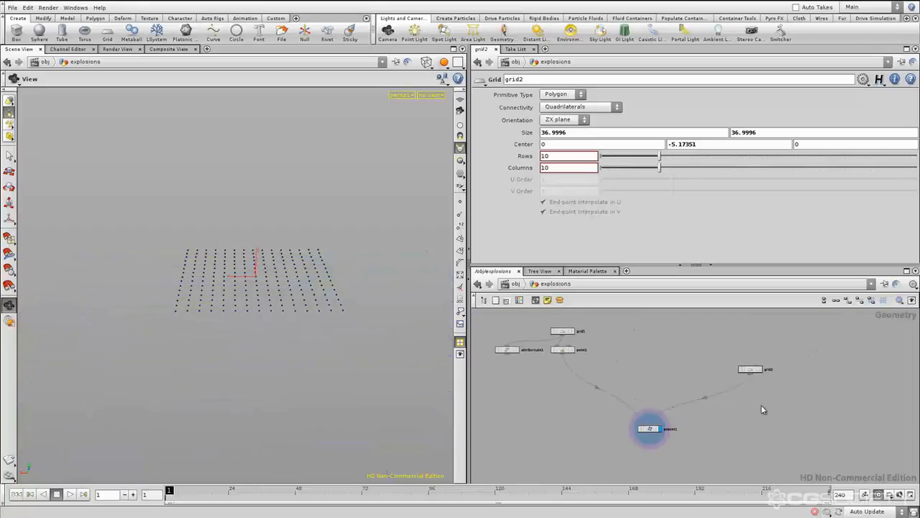
click(752, 369)
click(767, 416)
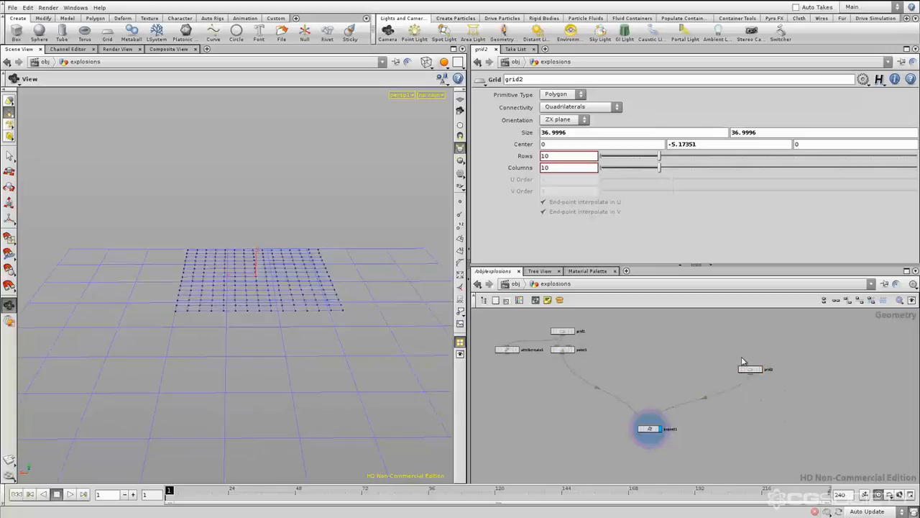
middle_drag(723, 421, 745, 415)
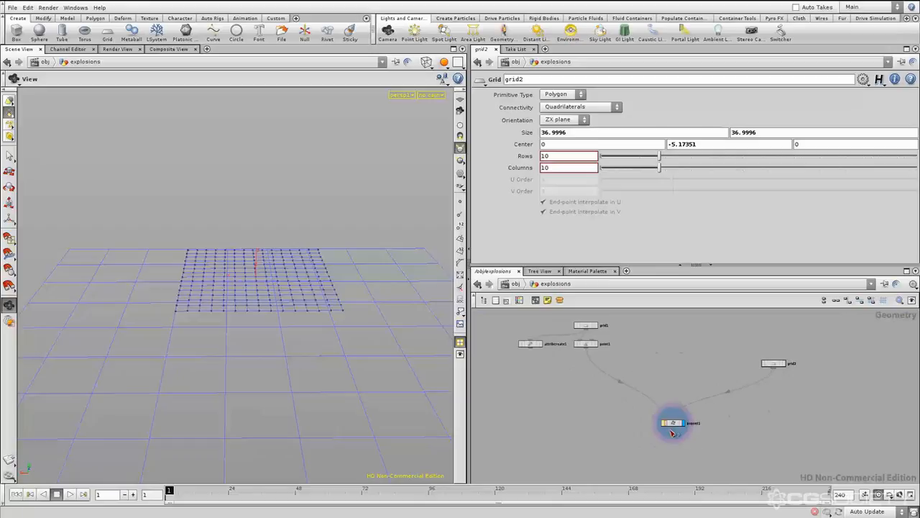
middle_drag(732, 426, 734, 432)
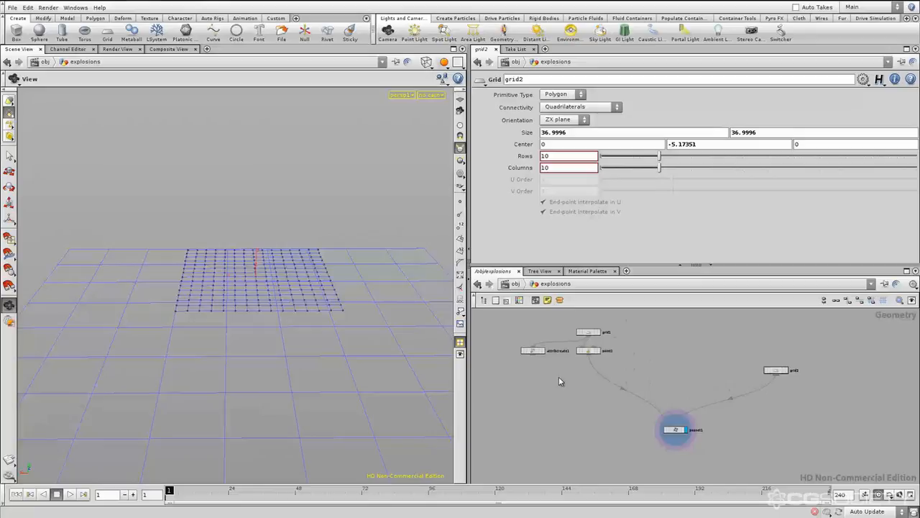
Examine attribcreate1's settings and its dead-end connection beneath grid1
drag(525, 341, 565, 382)
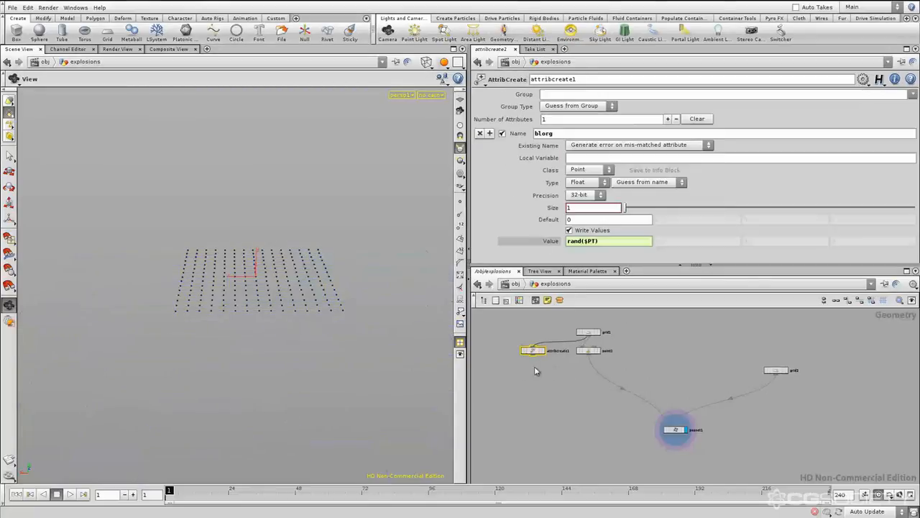
click(549, 385)
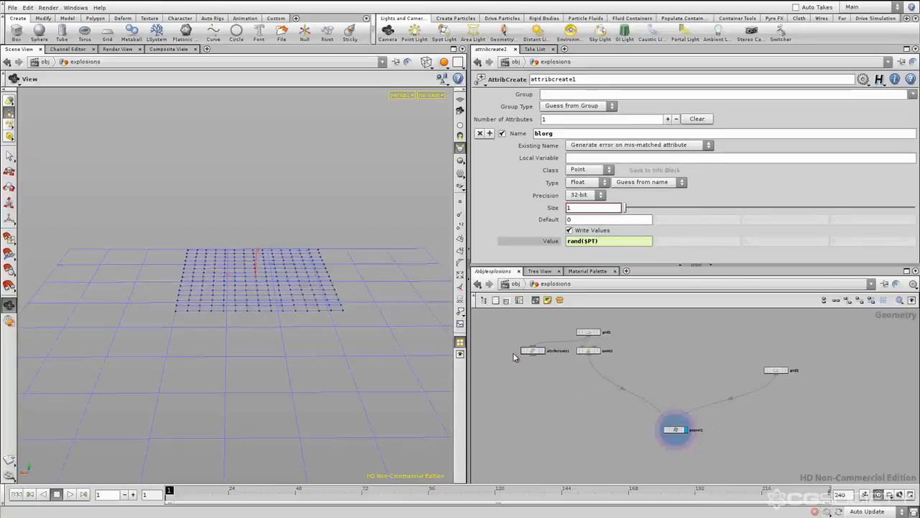
middle_drag(582, 373, 584, 373)
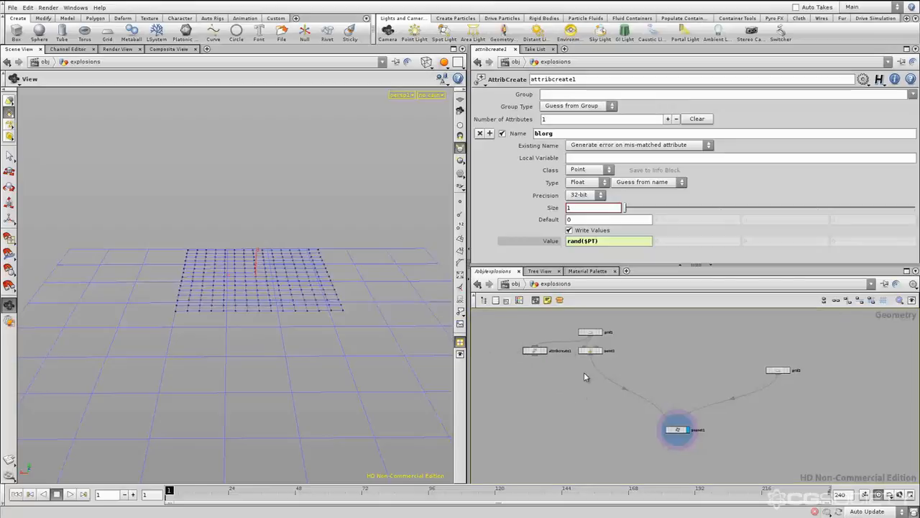
click(525, 351)
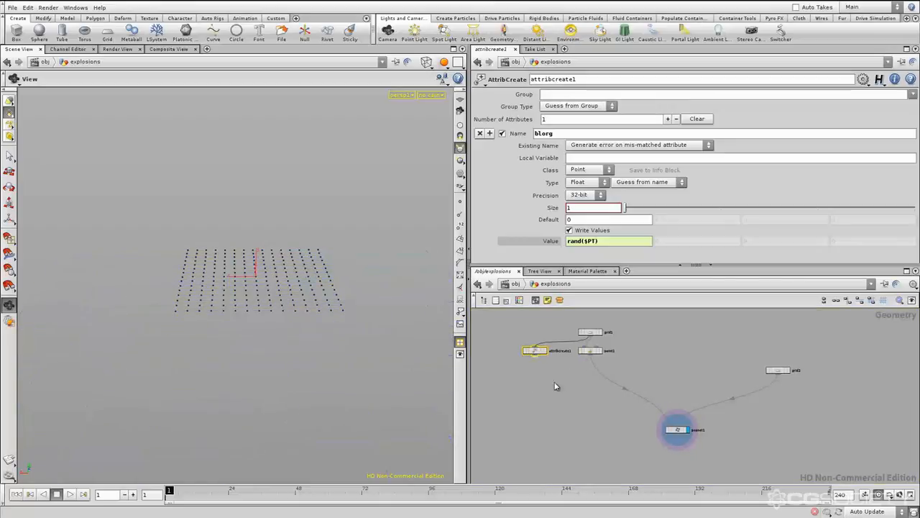
click(677, 376)
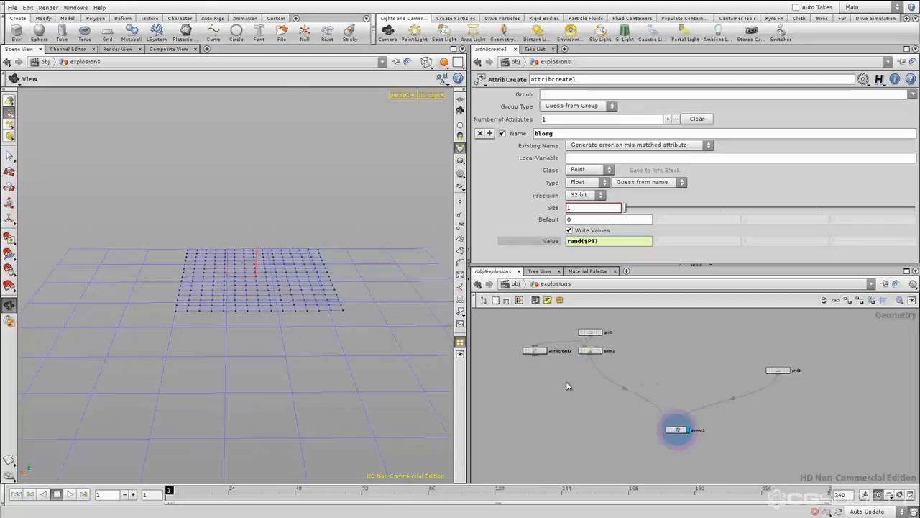
middle_drag(567, 383, 601, 390)
click(567, 358)
click(581, 387)
middle_drag(583, 384, 583, 392)
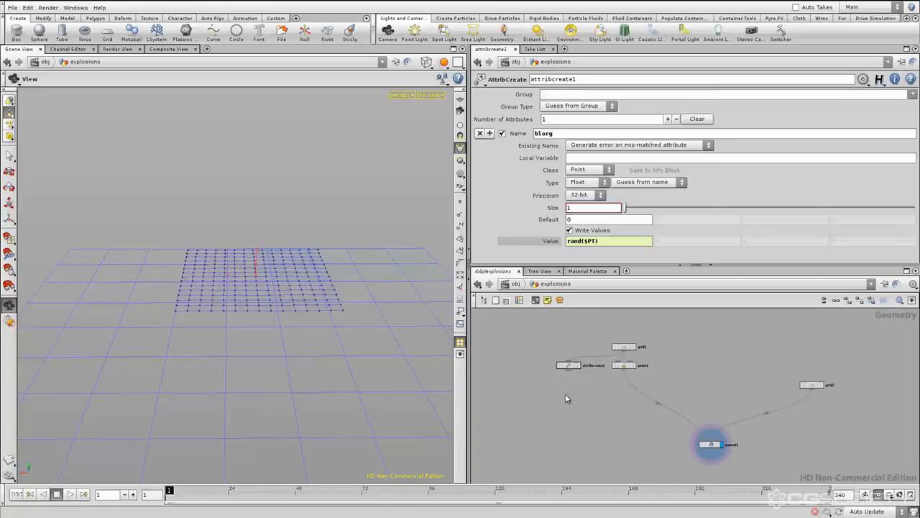
Try deleting the dead-end attribcreate1 node, and undo the deletion
click(571, 364)
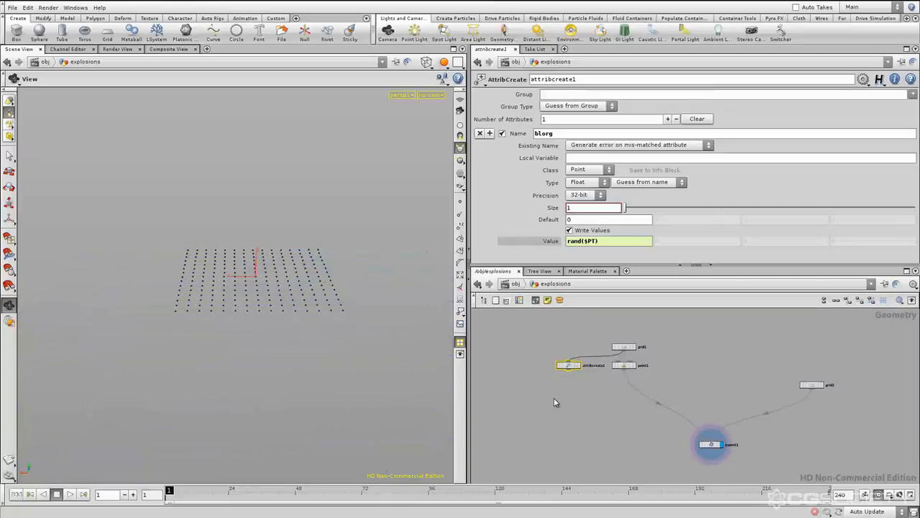
key(Delete)
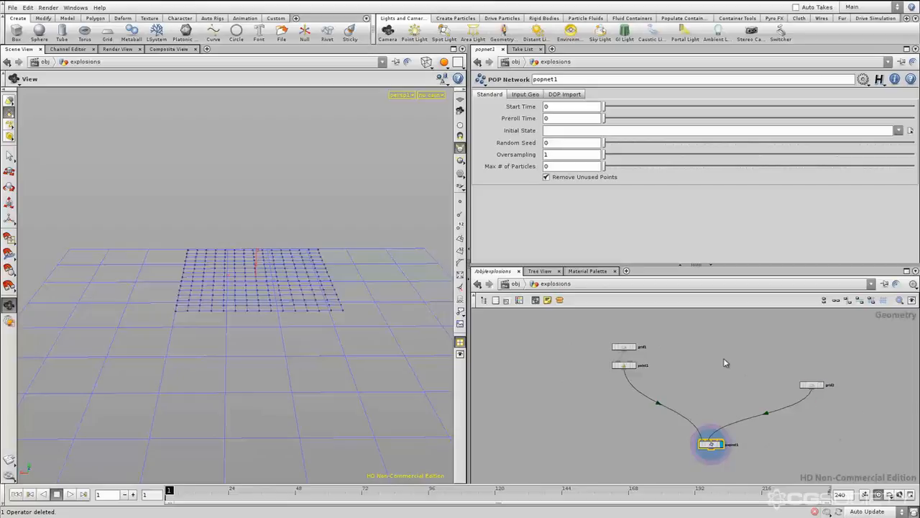
click(708, 378)
key(ctrl+z)
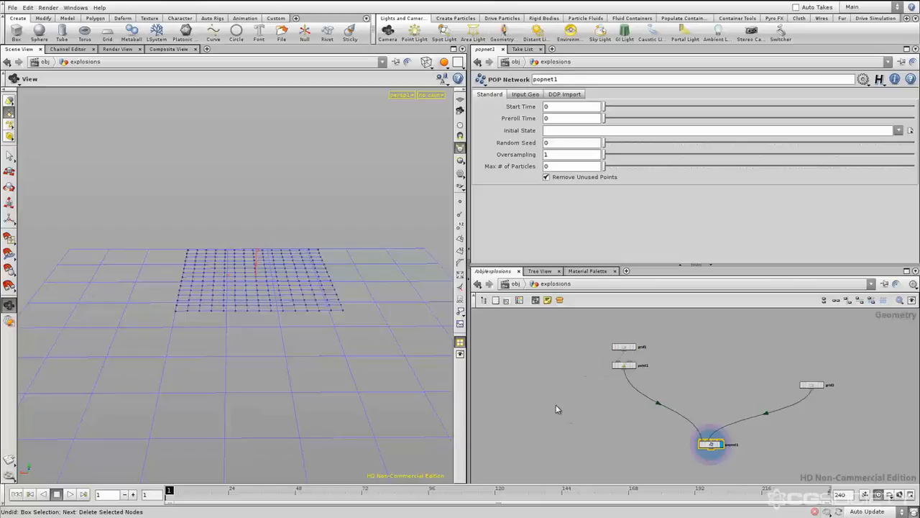
middle_drag(615, 411, 630, 413)
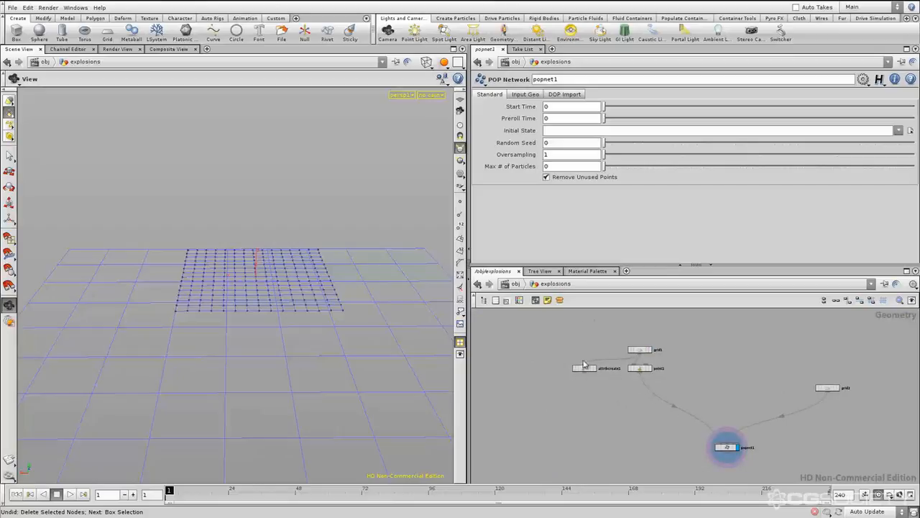
middle_drag(702, 378, 689, 374)
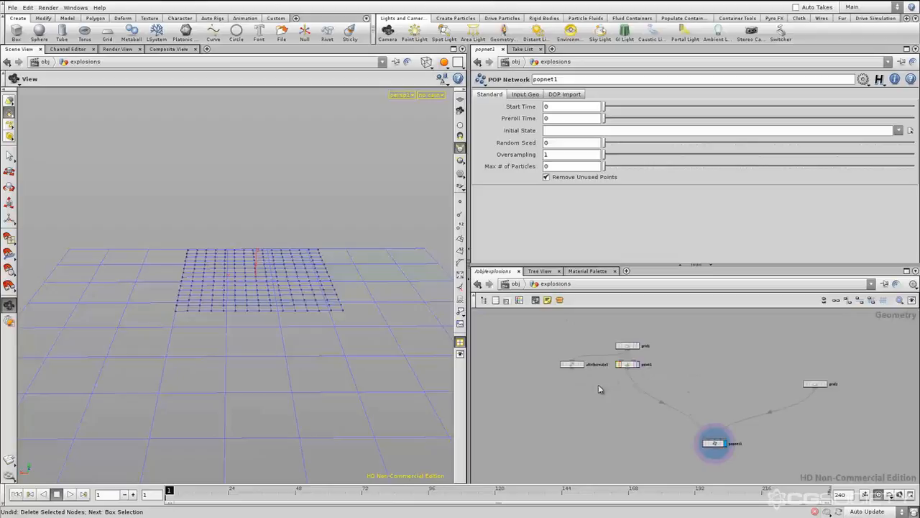
middle_drag(598, 384, 585, 380)
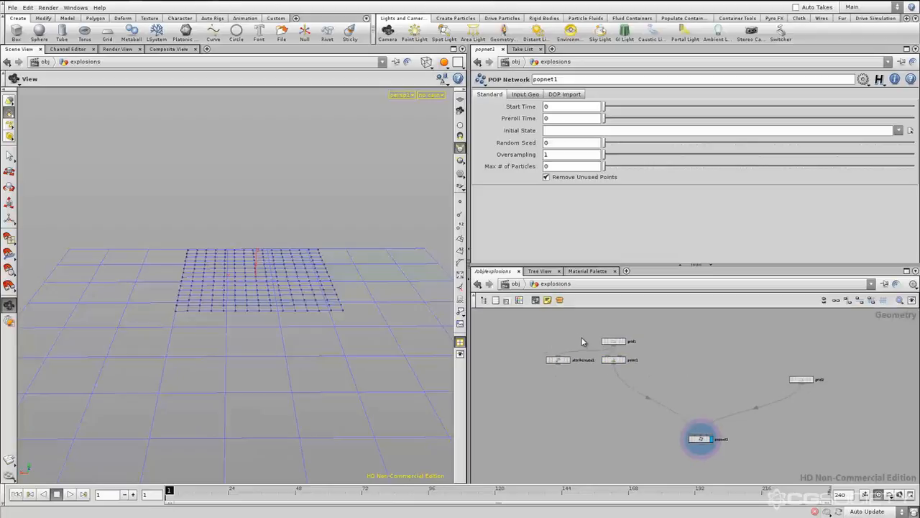
drag(536, 389, 536, 389)
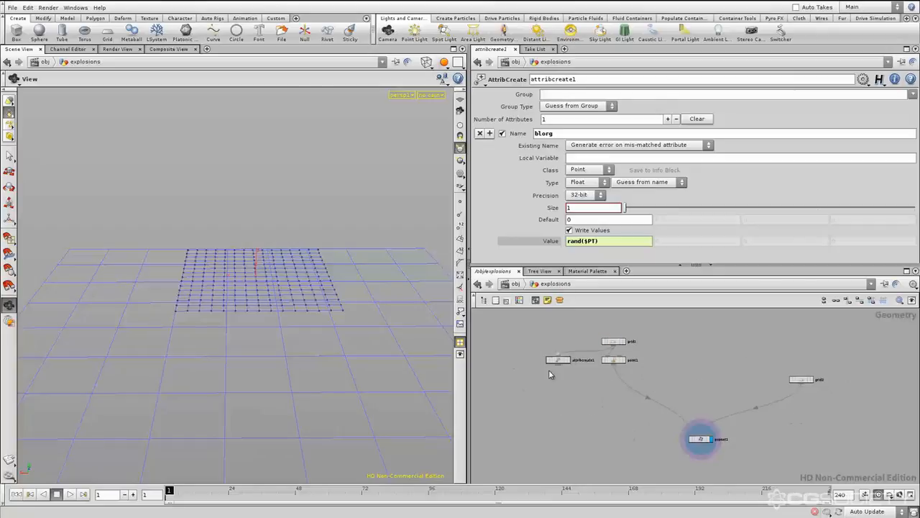
Colour the dead-end attribcreate1 node dark grey from the node colour palette, and leave it deselected
drag(526, 335, 527, 337)
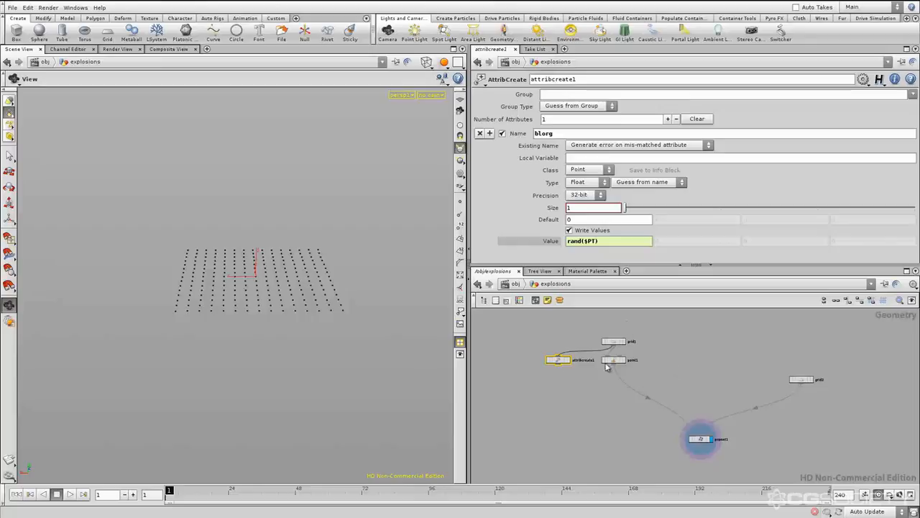
click(571, 397)
drag(585, 334, 518, 418)
key(c)
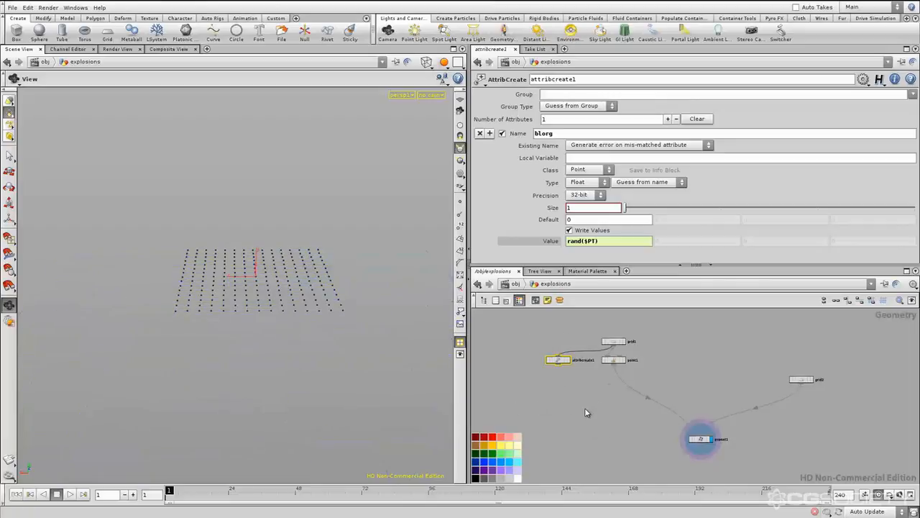
click(502, 446)
click(483, 444)
click(508, 439)
click(488, 454)
click(512, 445)
click(504, 454)
click(502, 462)
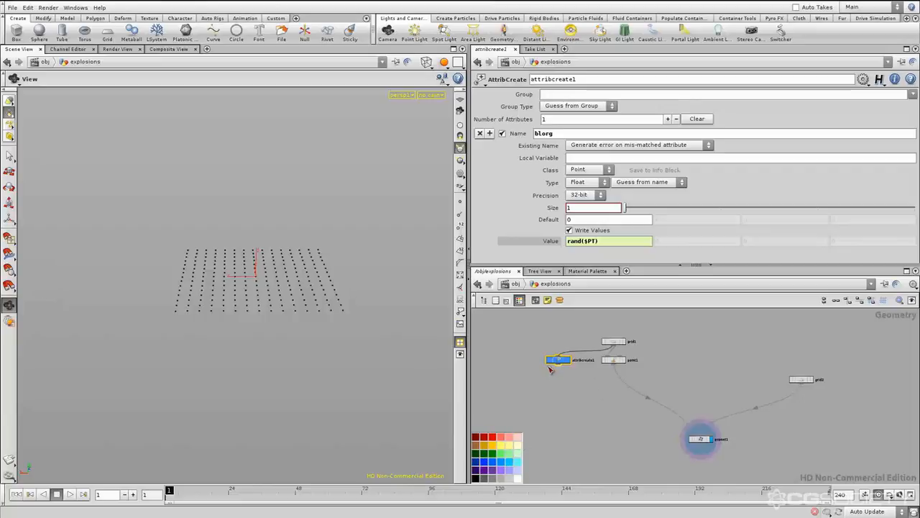
click(501, 478)
click(580, 422)
key(c)
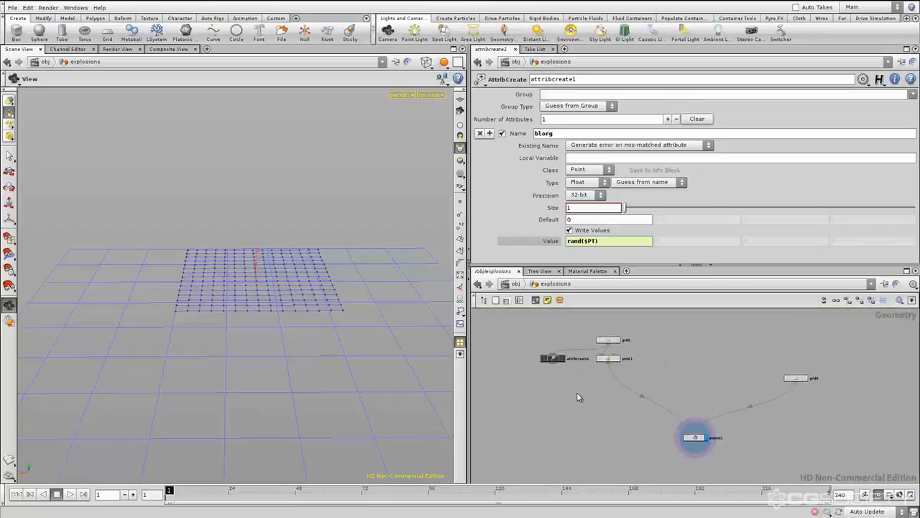
Move the attribcreate1 node farther to the left of point1 and check its connection from grid1
drag(546, 362, 519, 365)
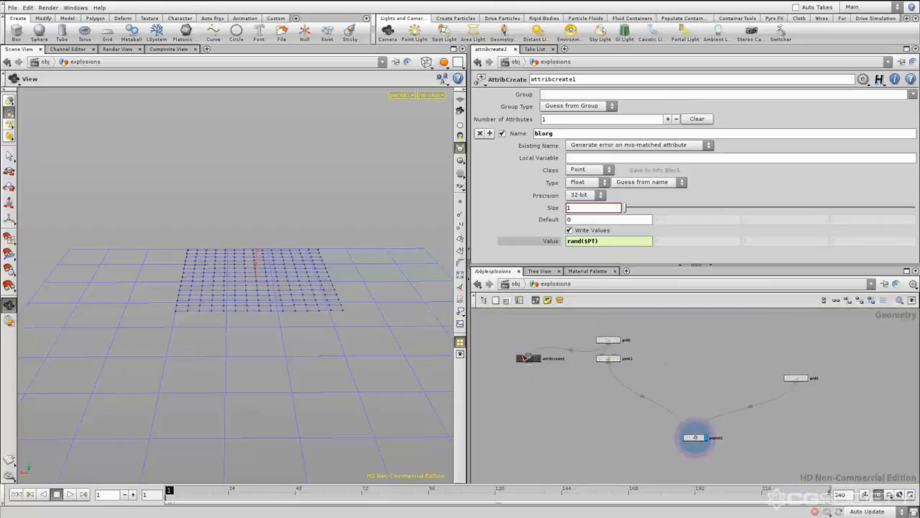
middle_drag(688, 377, 691, 376)
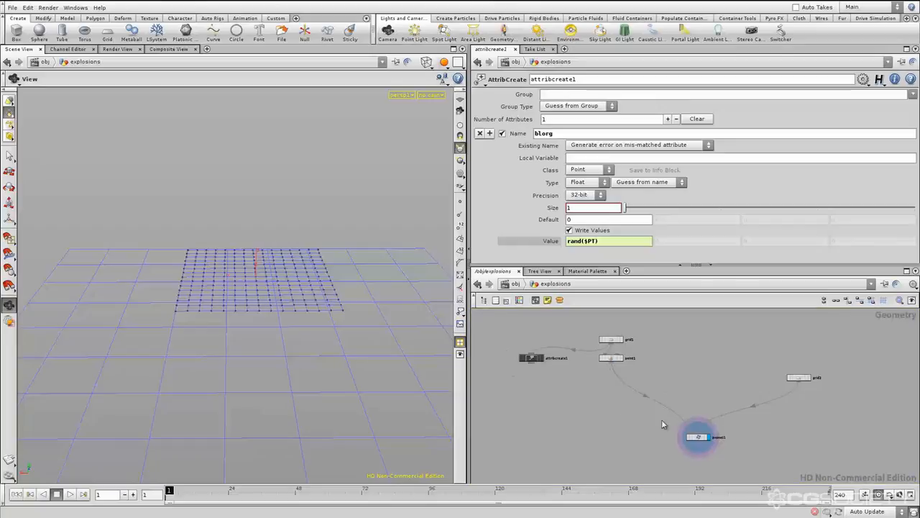
click(531, 357)
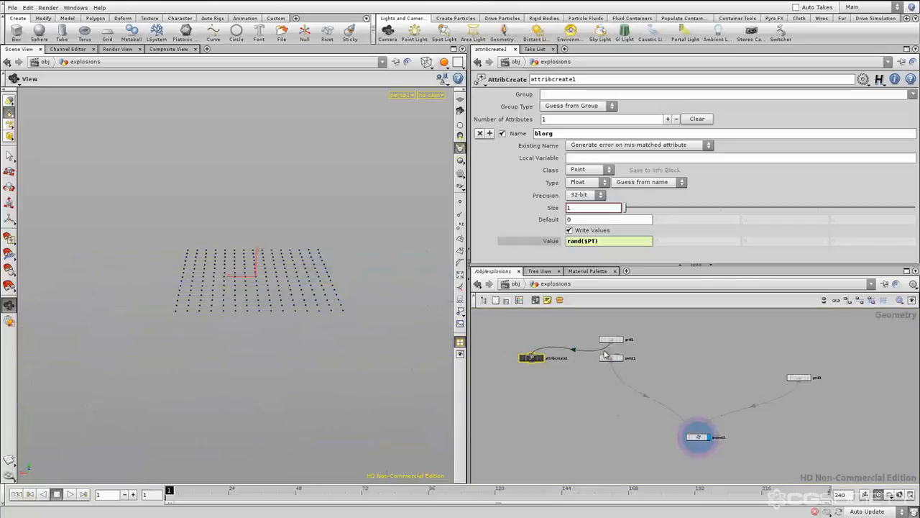
click(606, 427)
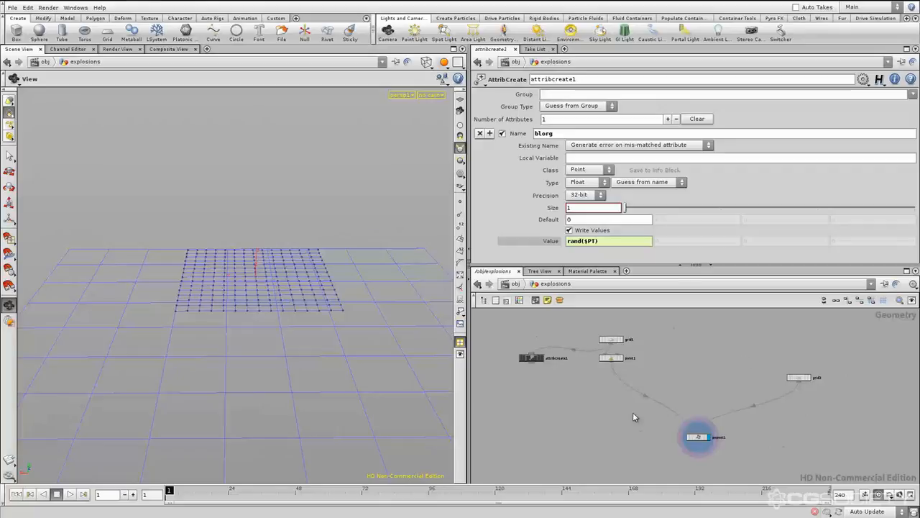
middle_drag(724, 391, 715, 389)
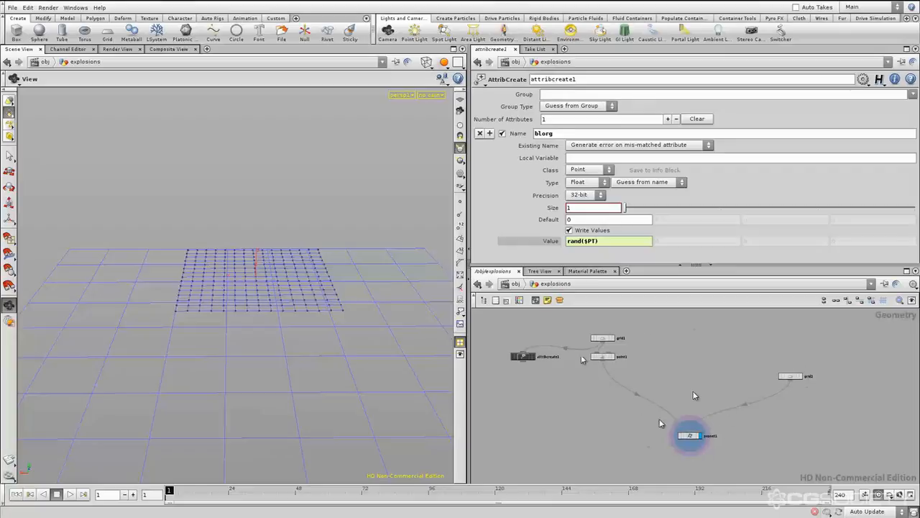
Colour the popnet1 node green from the node colour palette, and deselect it
click(689, 436)
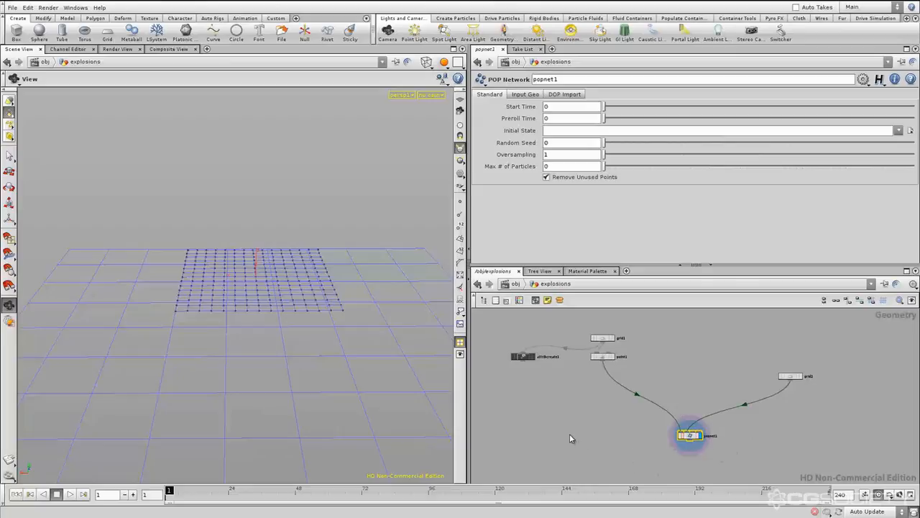
key(c)
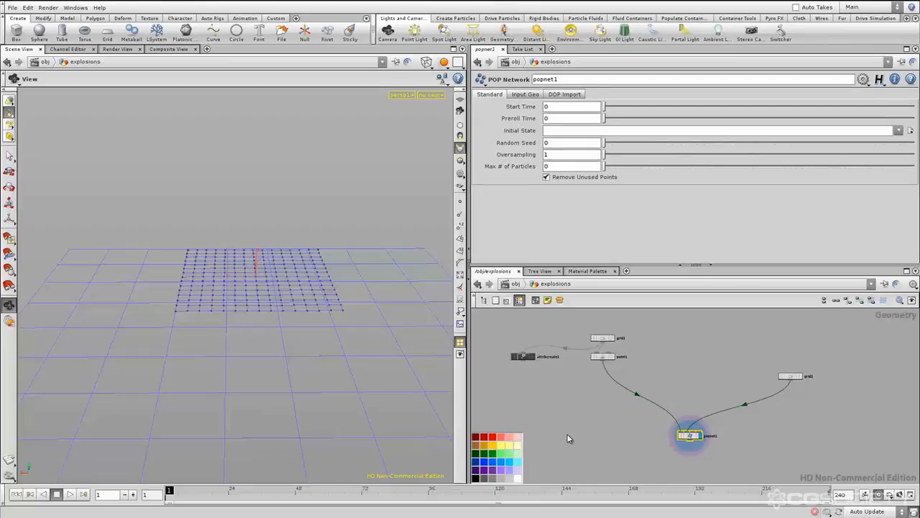
click(497, 453)
key(c)
click(619, 439)
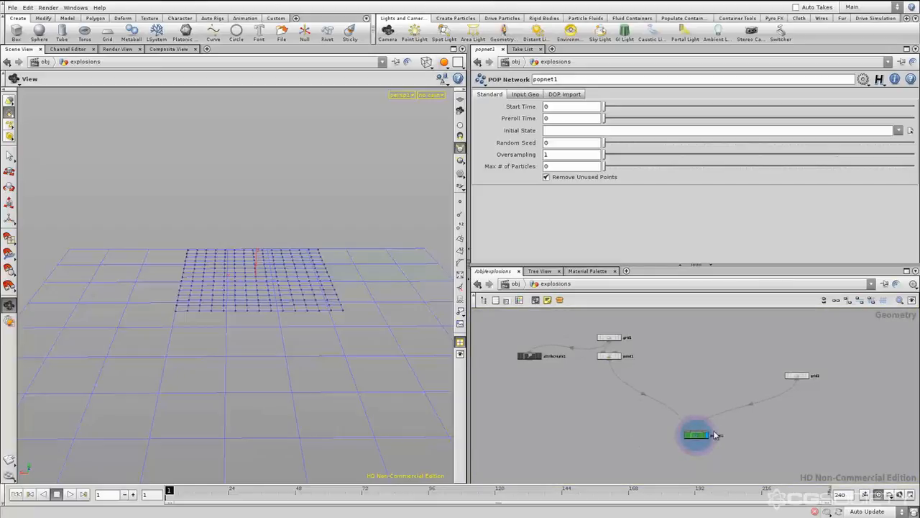
middle_drag(756, 432, 743, 431)
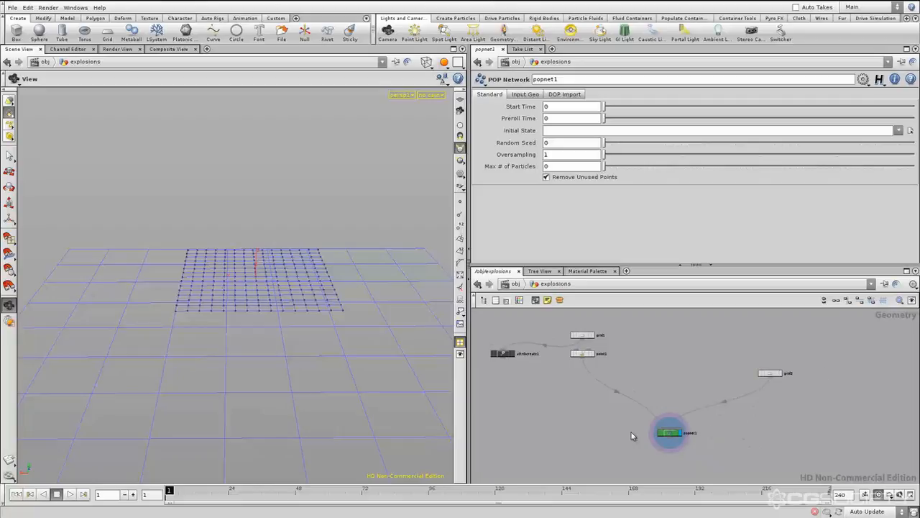
Examine how recognisable popnet1, the grid1 cluster and grid2 are by colour and placement in an overview of the whole network
scroll(703, 384, down, 10)
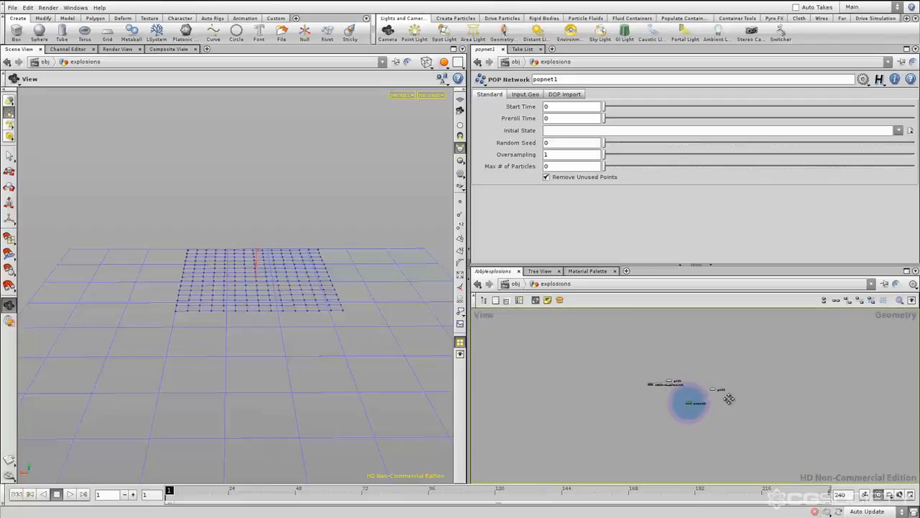
middle_drag(730, 396, 719, 399)
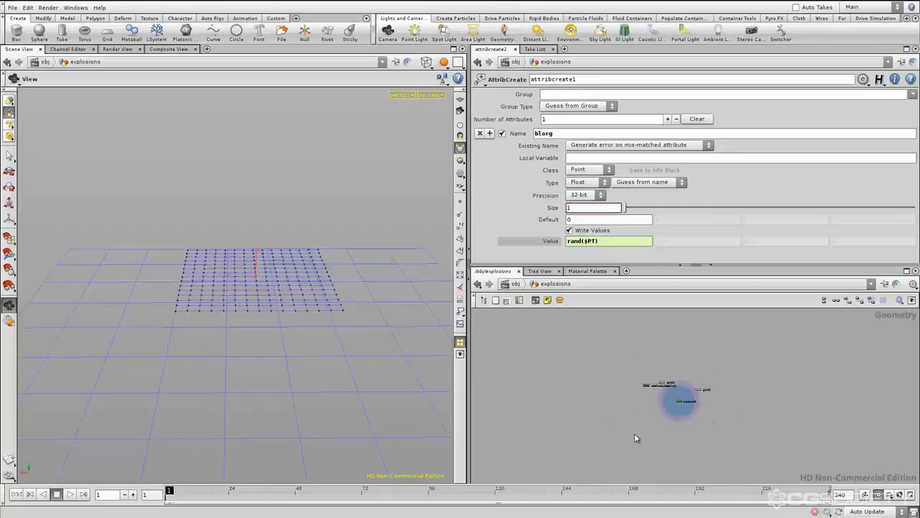
click(679, 401)
click(733, 416)
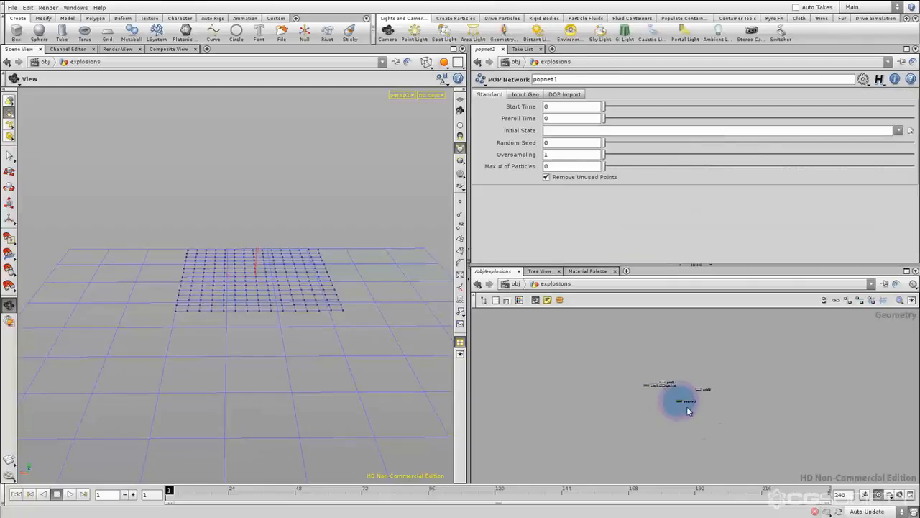
middle_drag(721, 413, 714, 414)
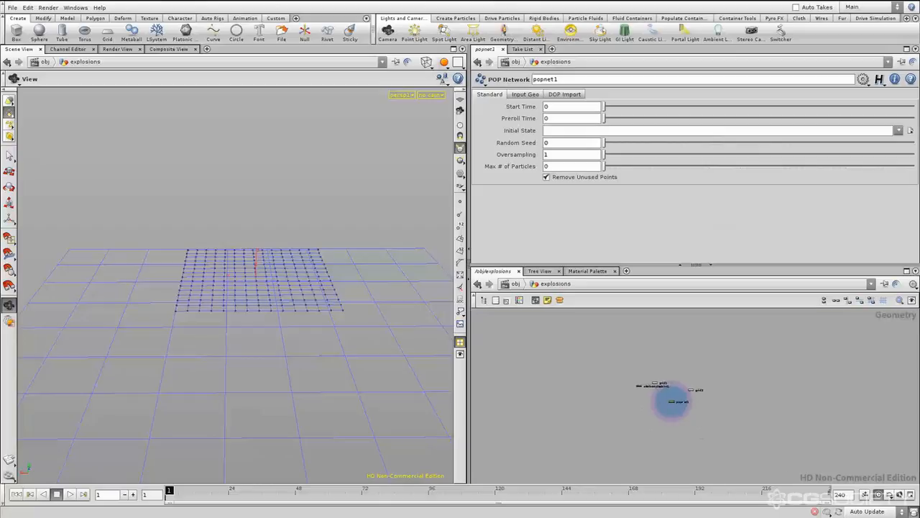
click(653, 385)
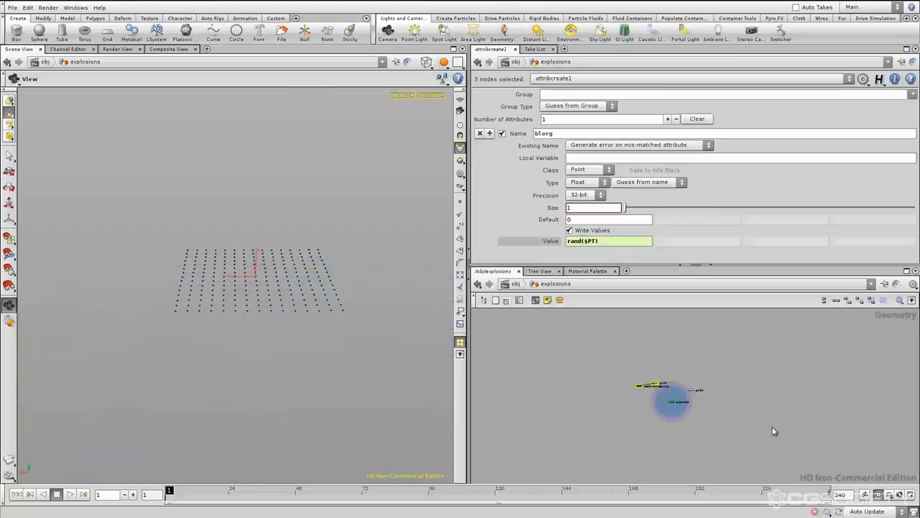
click(692, 390)
click(724, 417)
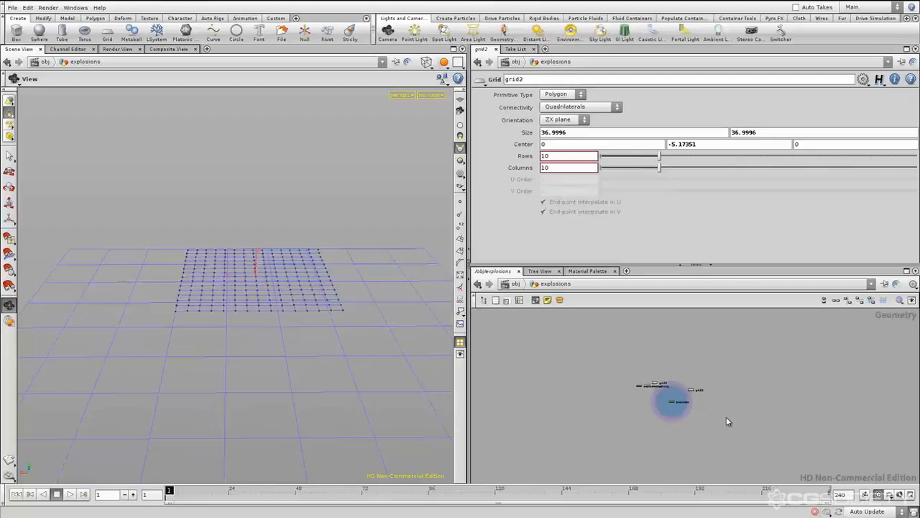
scroll(669, 399, up, 3)
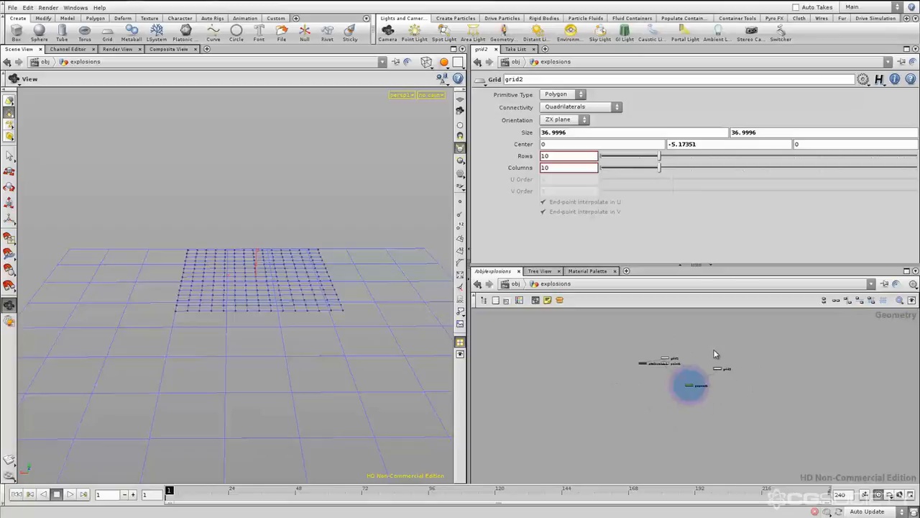
middle_drag(729, 386, 722, 387)
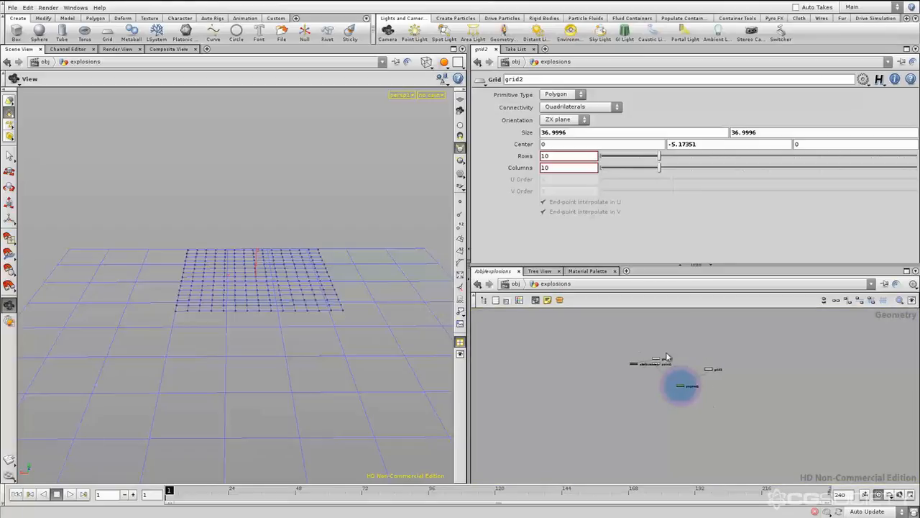
scroll(682, 371, up, 5)
scroll(685, 374, up, 3)
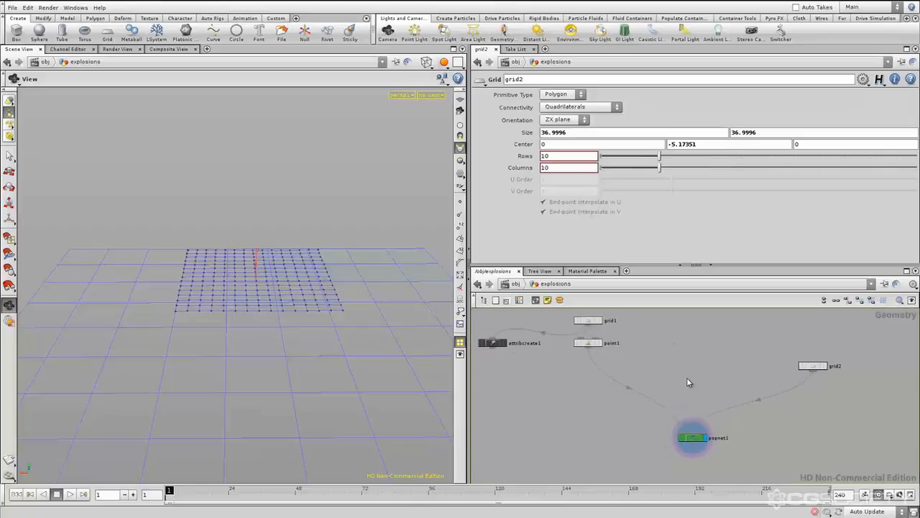
Examine the grid2 node and how its connection joins the grid1 branch at popnet1
scroll(748, 376, down, 2)
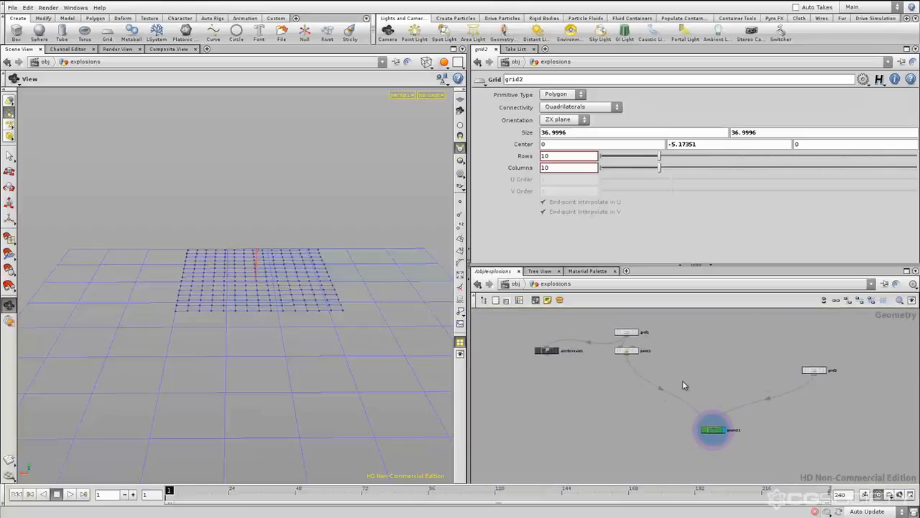
mouse_move(712, 371)
middle_down()
mouse_move(698, 368)
mouse_move(742, 363)
mouse_move(717, 371)
middle_up()
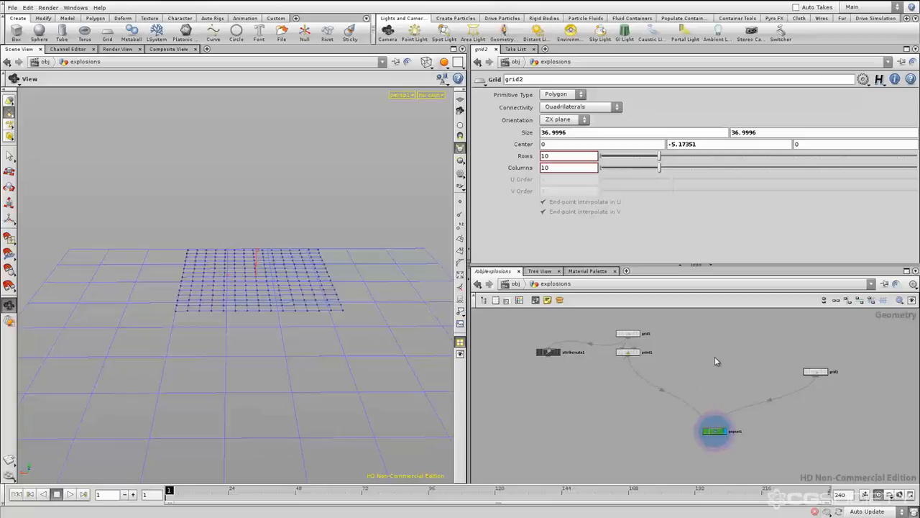
drag(849, 356, 782, 406)
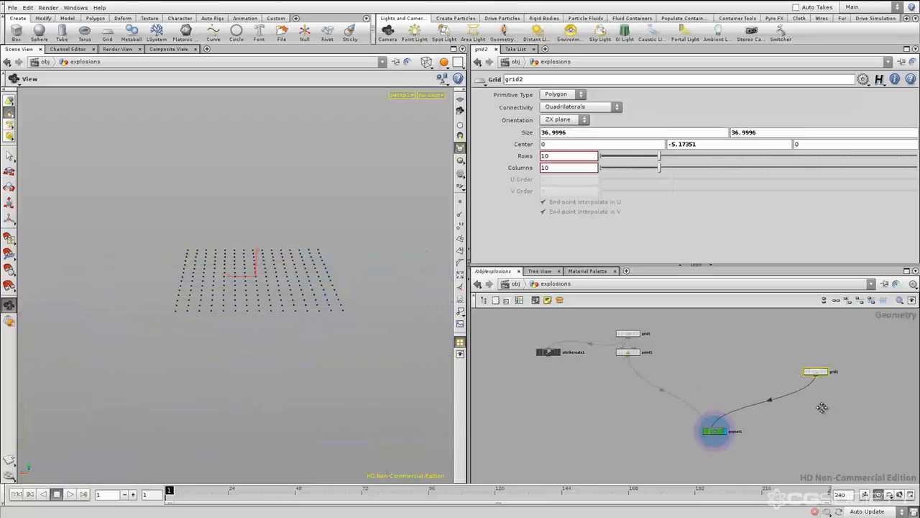
middle_drag(822, 408, 764, 408)
drag(790, 351, 754, 396)
middle_drag(769, 384, 806, 420)
scroll(756, 388, up, 3)
scroll(816, 424, down, 2)
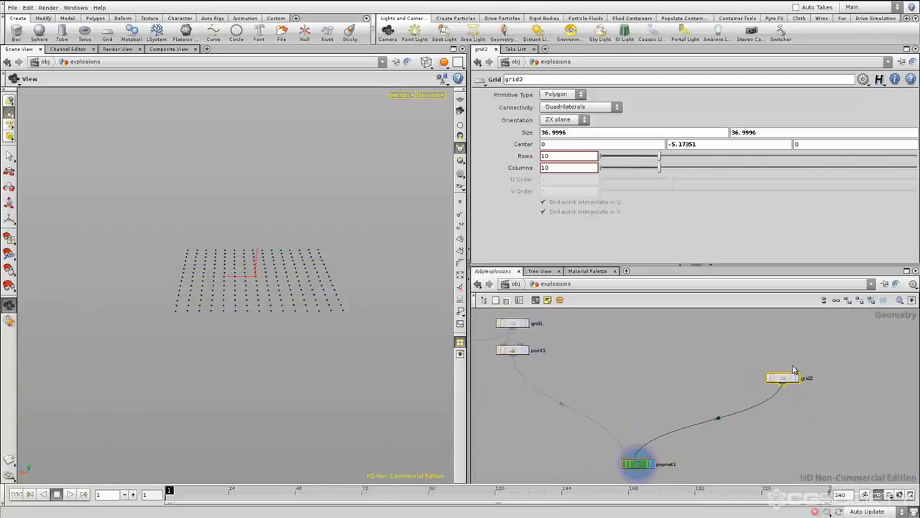
click(749, 349)
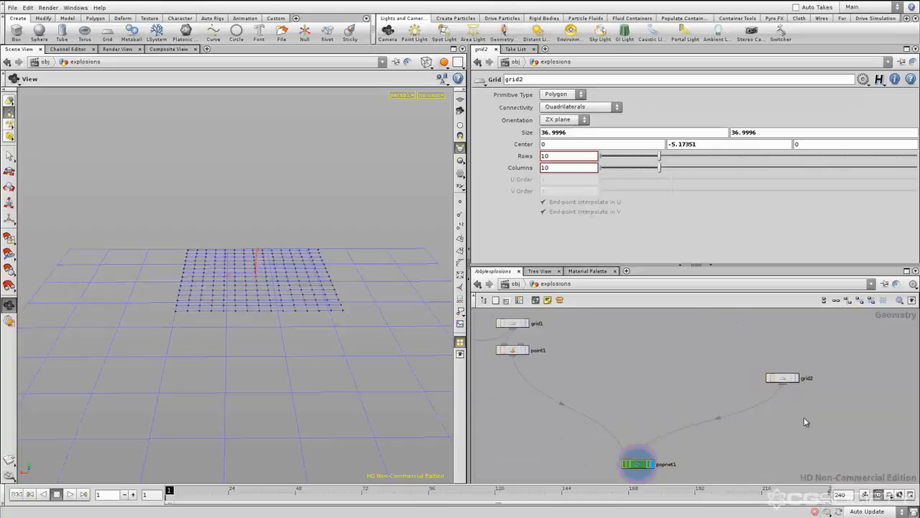
middle_drag(709, 370, 728, 375)
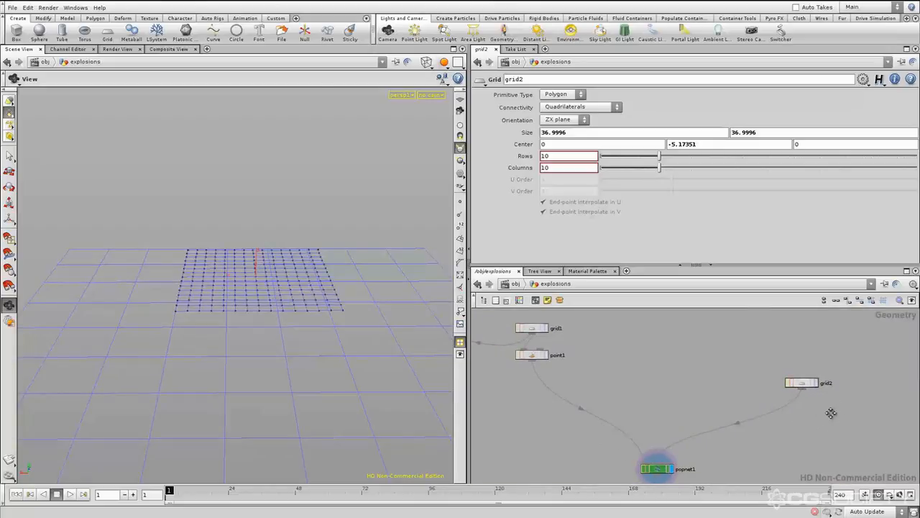
middle_drag(832, 387, 836, 386)
middle_drag(711, 378, 741, 366)
scroll(727, 367, down, 2)
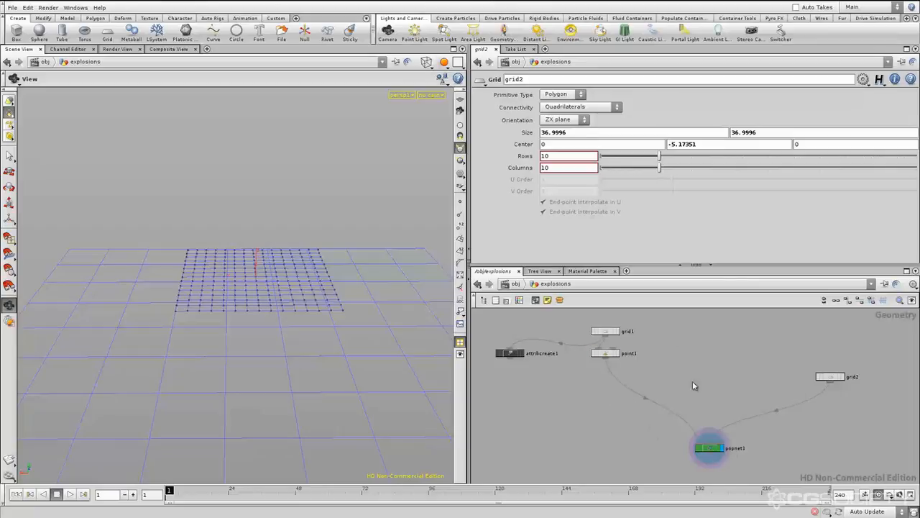
middle_drag(726, 379, 722, 379)
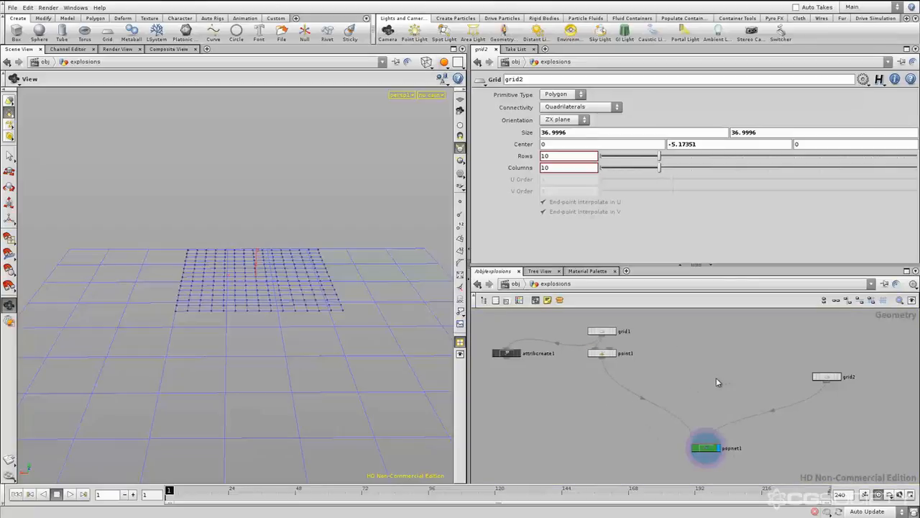
Examine the point1 node's particle settings and its place between grid1 and popnet1
click(603, 353)
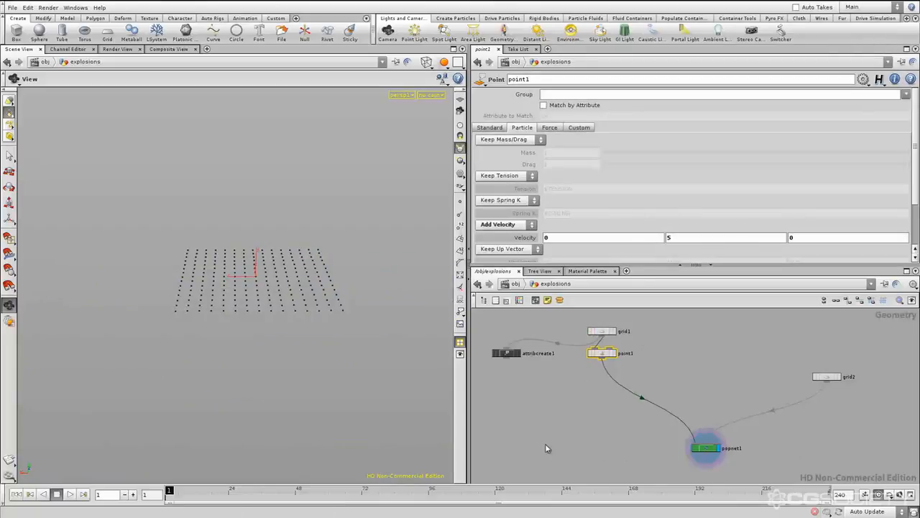
click(689, 392)
click(605, 352)
click(678, 373)
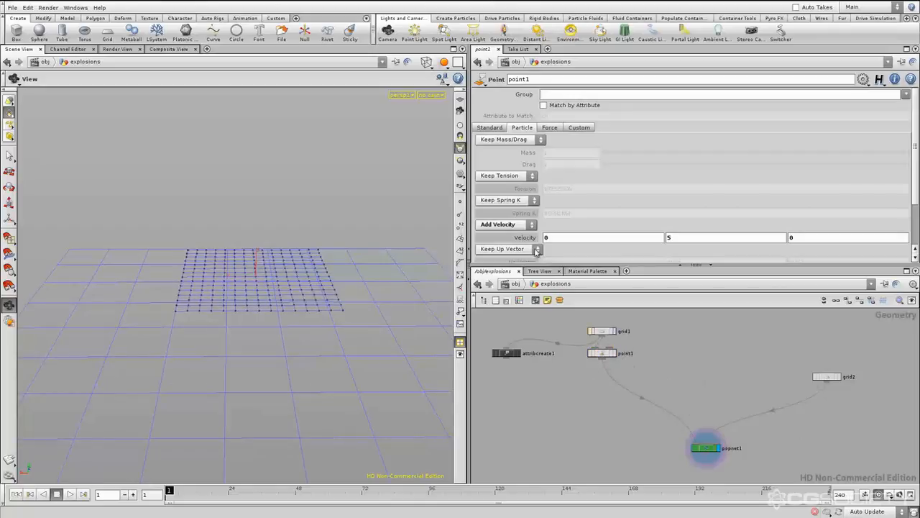
Rename the point1 node as add_velocity_to_control_particles
middle_drag(664, 380, 653, 379)
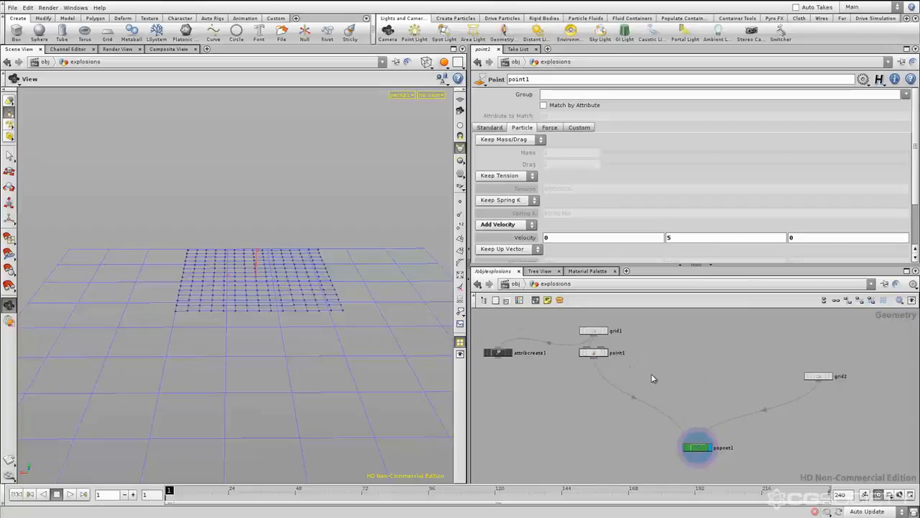
double_click(617, 352)
text(add)
text(_velocity_to_control_partic)
text(les)
key(Return)
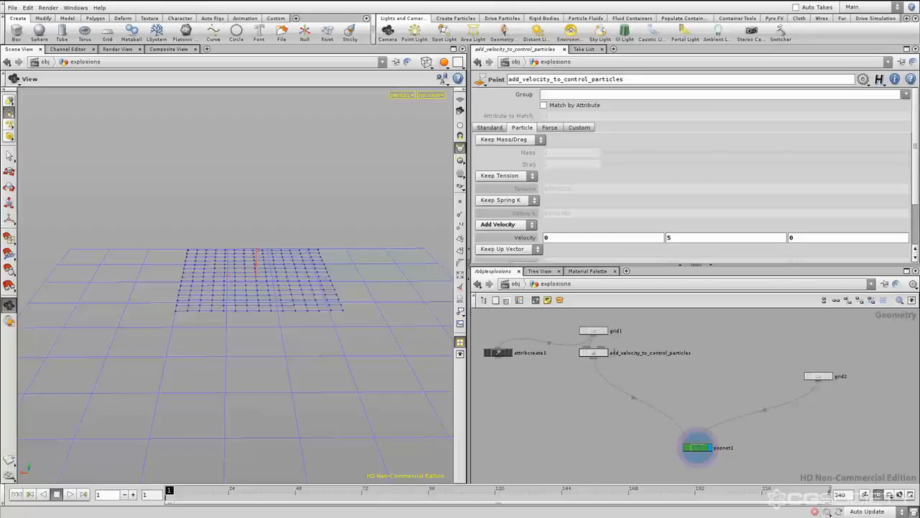
middle_drag(678, 394, 678, 397)
scroll(638, 369, up, 1)
scroll(635, 367, down, 1)
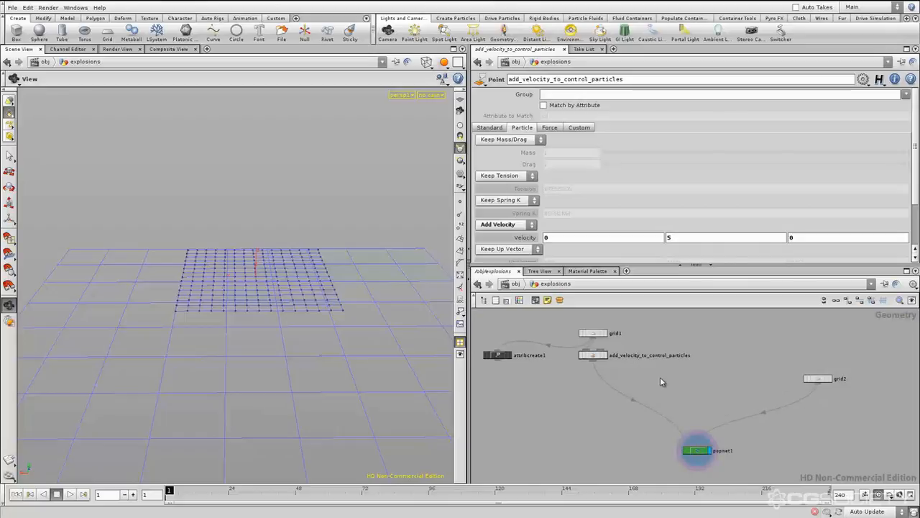
Examine the popnet1 node's settings and how the two branches feed into it
middle_drag(616, 373, 653, 390)
click(630, 374)
click(696, 402)
middle_drag(724, 405, 700, 406)
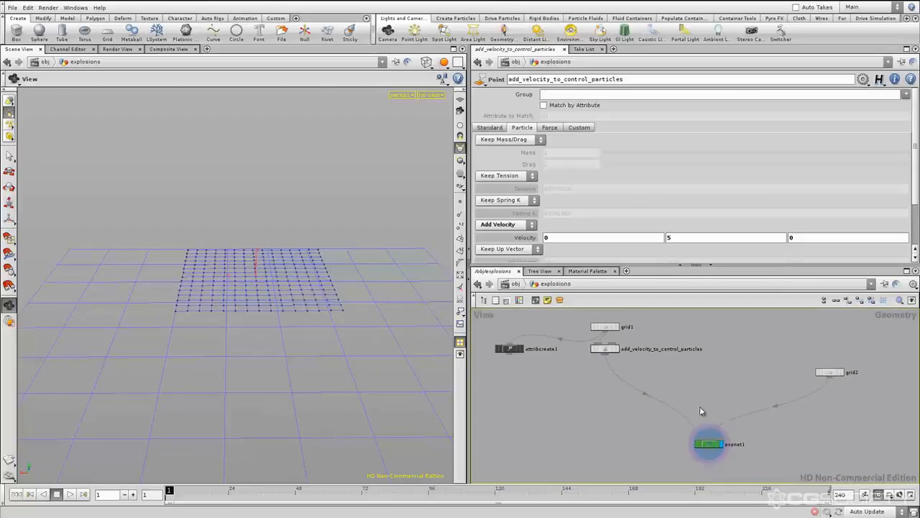
click(711, 446)
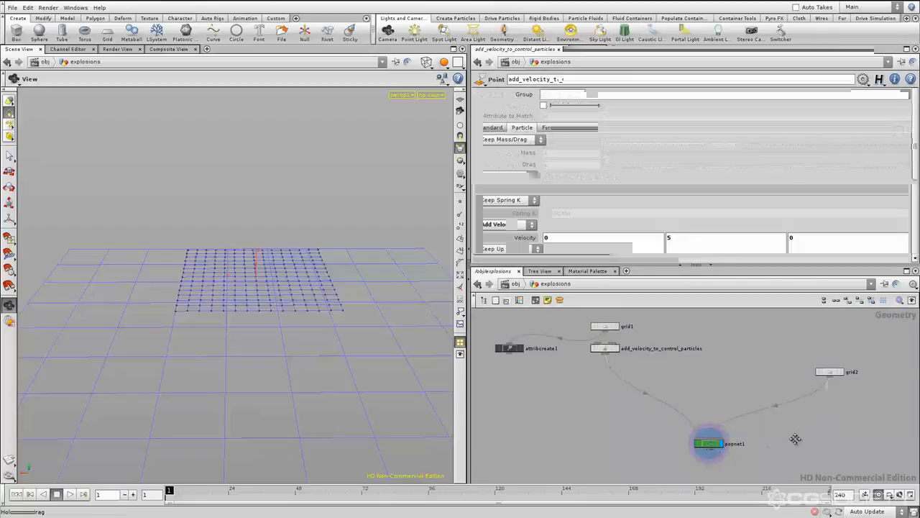
middle_drag(791, 431, 778, 427)
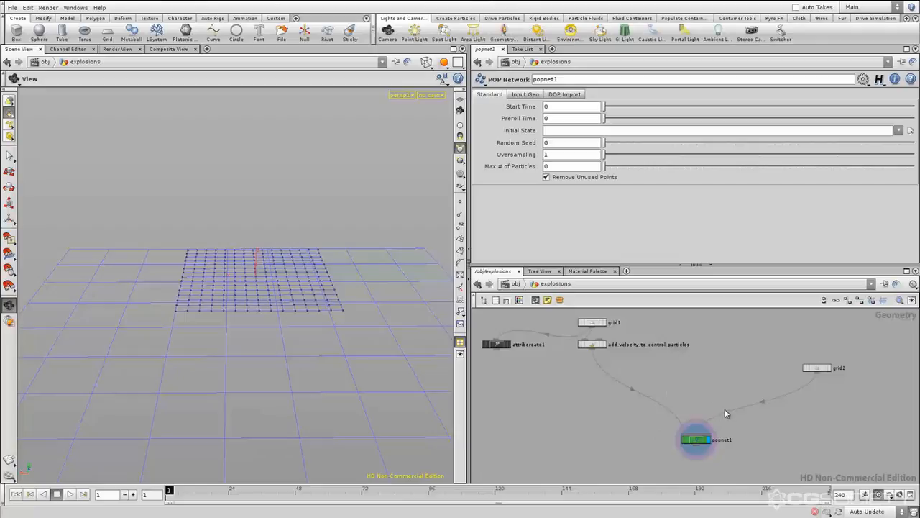
middle_drag(705, 403, 683, 402)
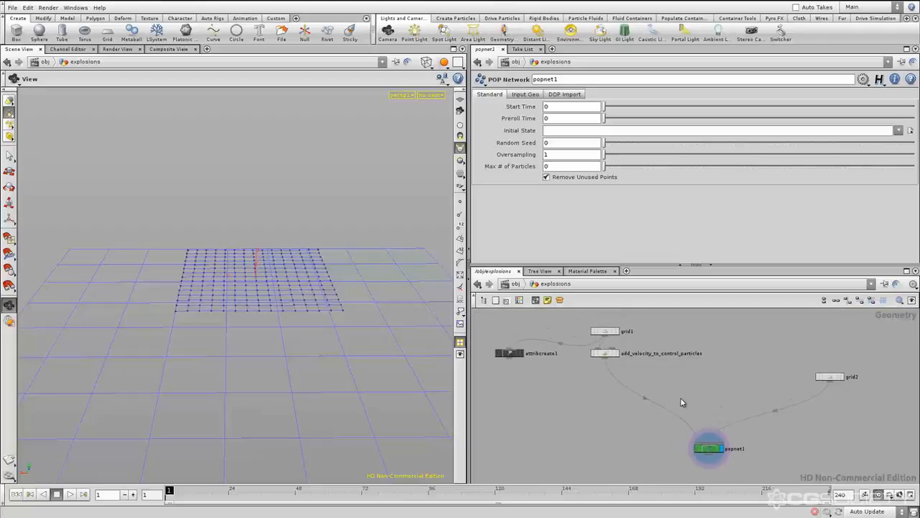
Rename the grid1 node as initial_grid
click(605, 331)
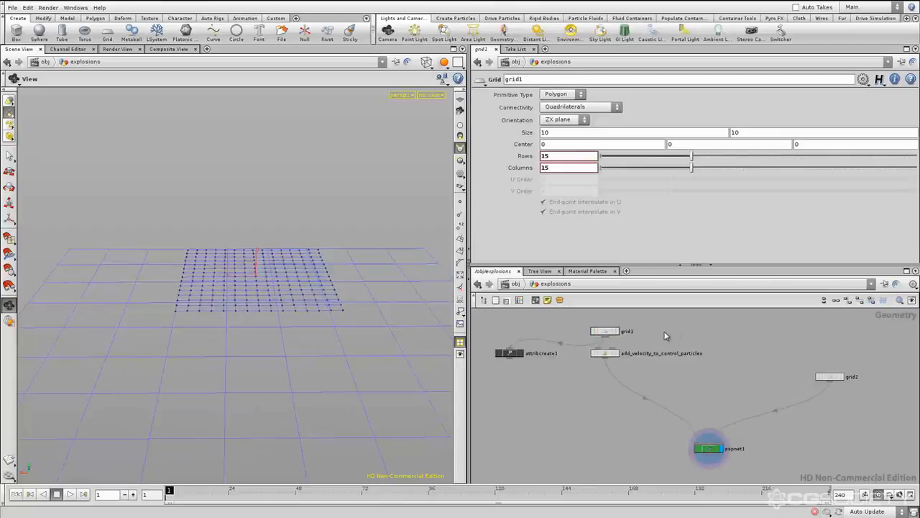
middle_drag(640, 334, 647, 338)
double_click(635, 335)
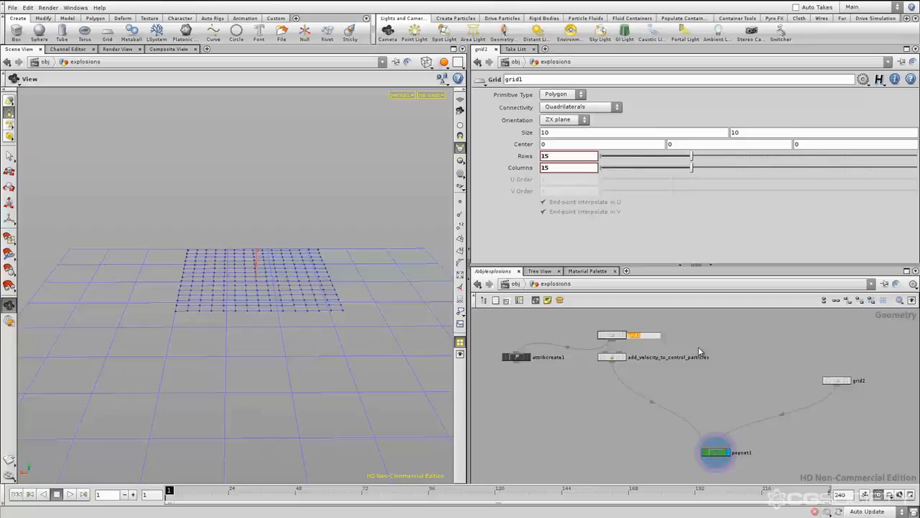
text(initial_grid)
key(Return)
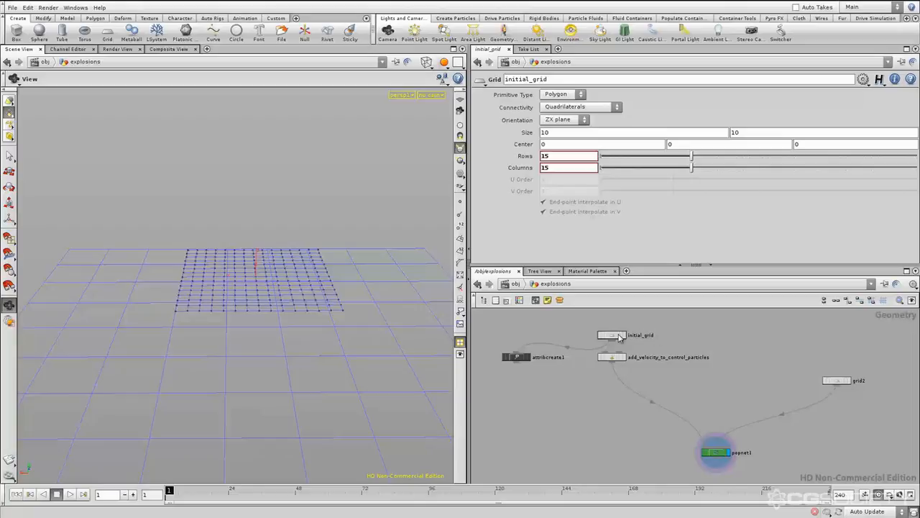
key(space)
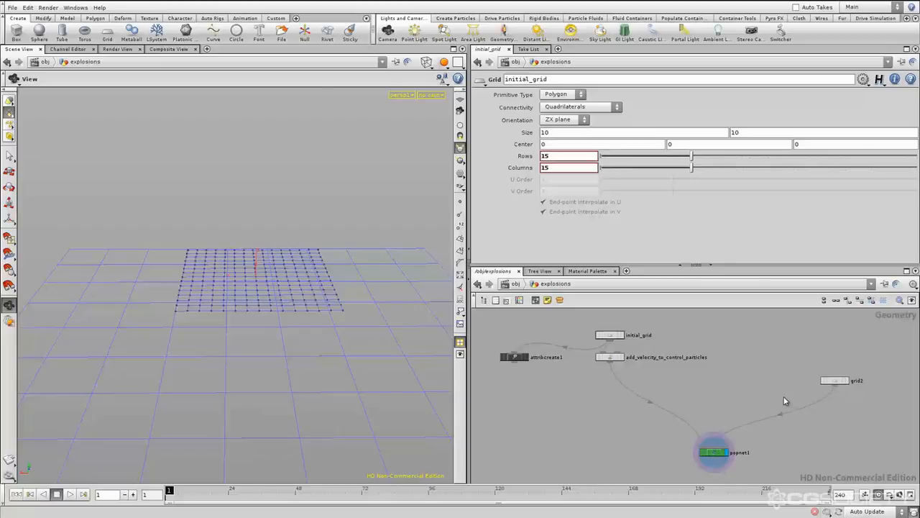
Change the initial_grid node's name back to grid1
middle_drag(746, 378, 741, 379)
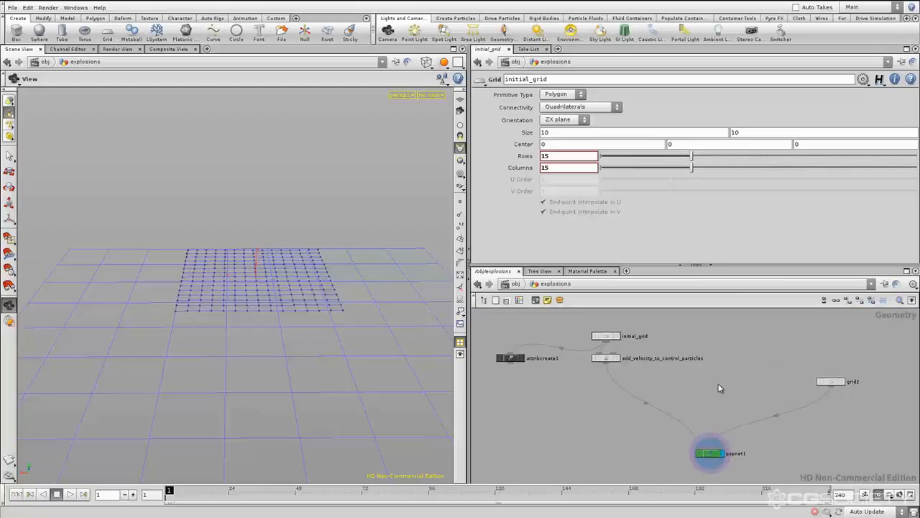
middle_drag(710, 395, 707, 394)
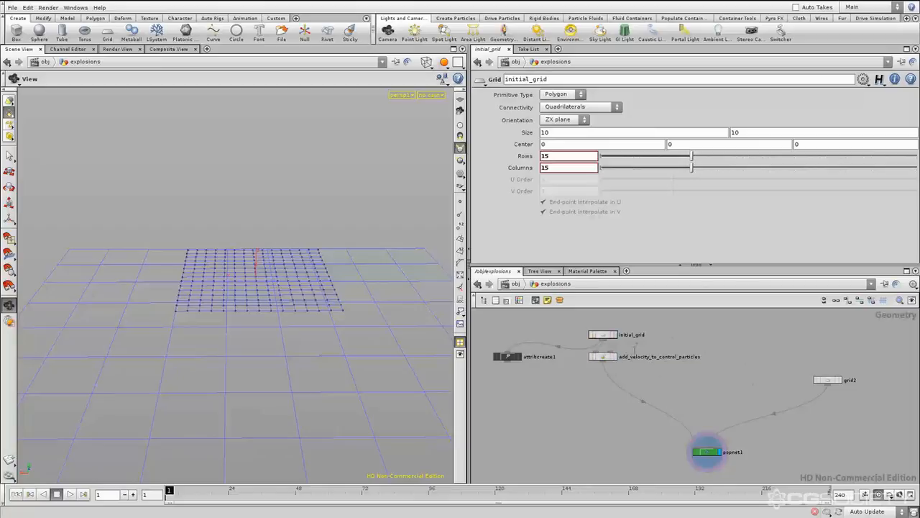
double_click(630, 335)
text(grid1)
key(Return)
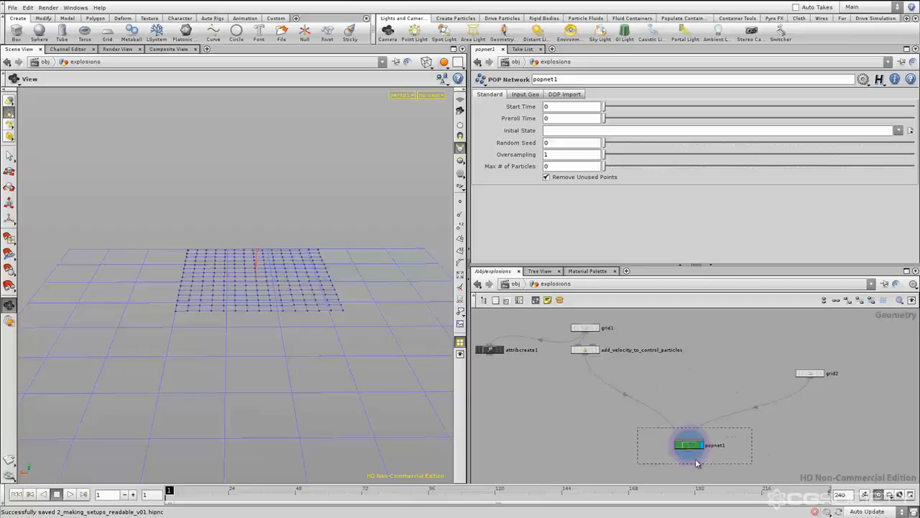
Rename the popnet1 node as fireworks_particles
double_click(714, 445)
text(firem)
text(orks_particles)
key(Return)
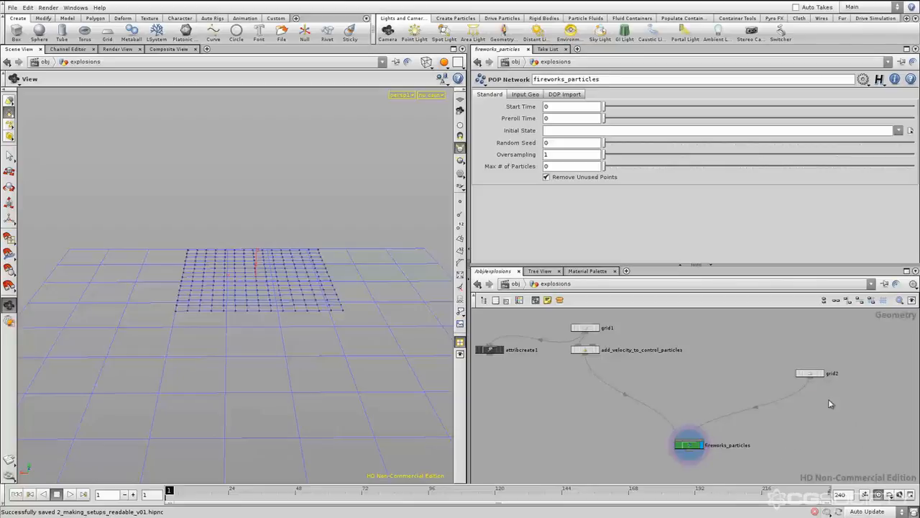
Examine grid2 and the source, force and collision nodes inside fireworks_particles, including collision1's geometry source, to find what grid2 is used for
click(810, 374)
click(799, 373)
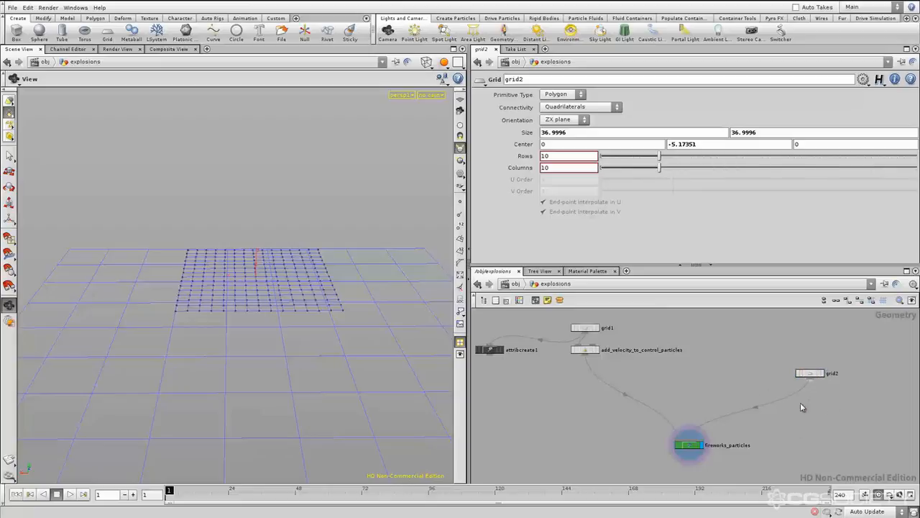
double_click(690, 446)
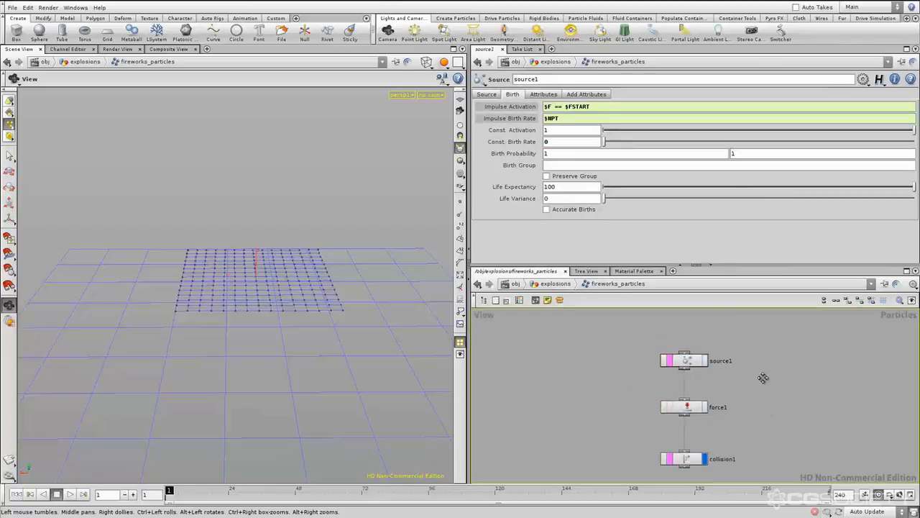
middle_drag(774, 407, 740, 405)
click(668, 429)
click(668, 377)
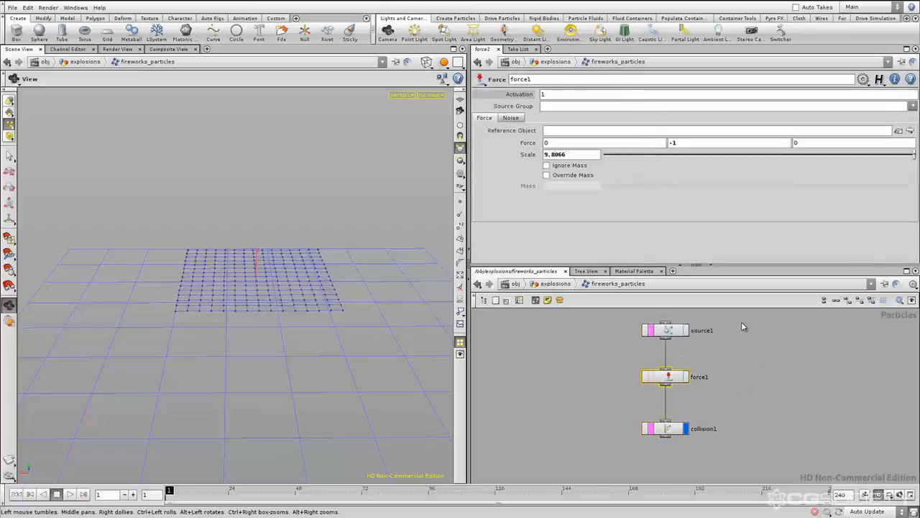
click(669, 331)
click(664, 430)
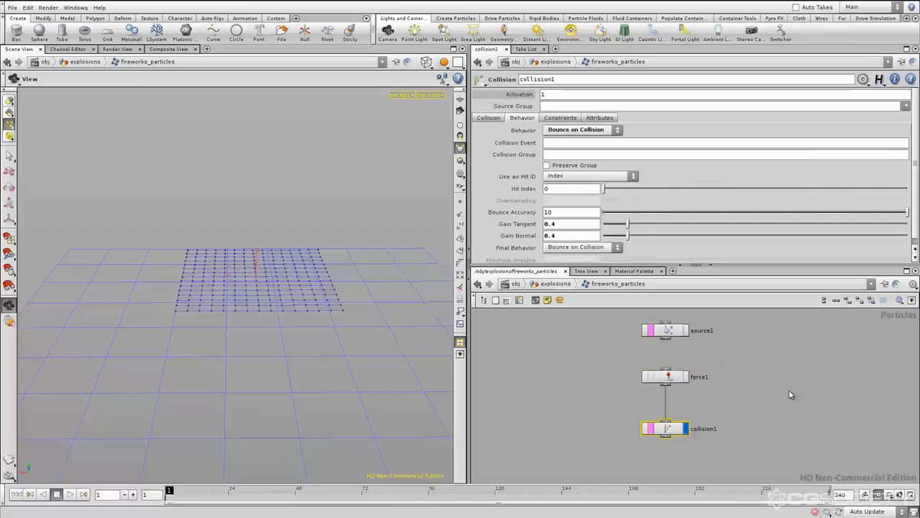
click(489, 118)
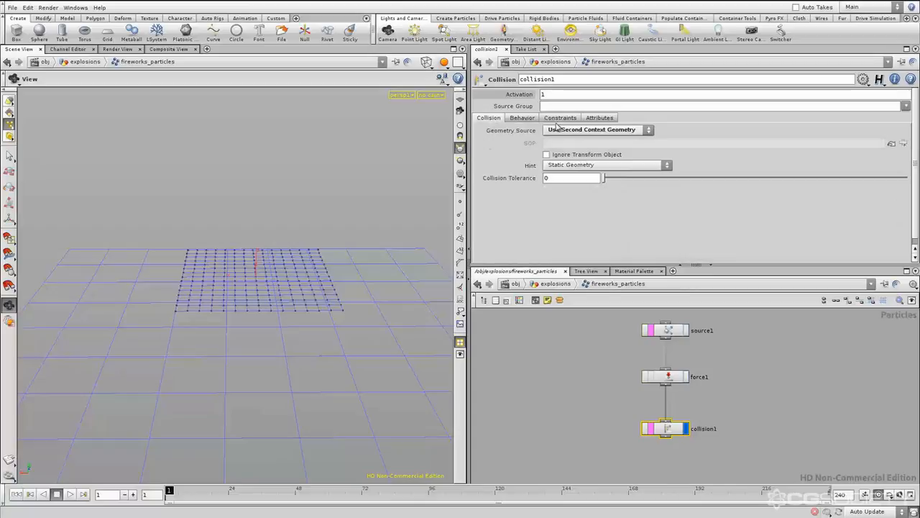
click(748, 360)
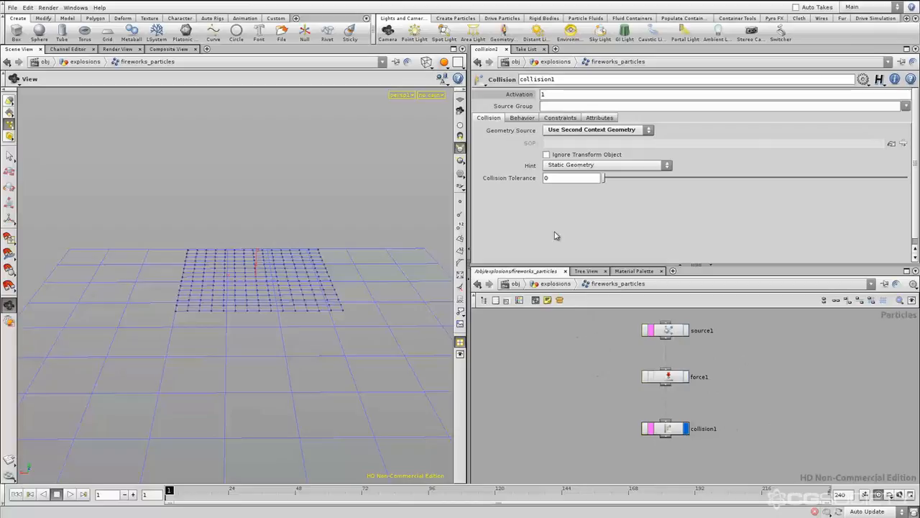
click(555, 283)
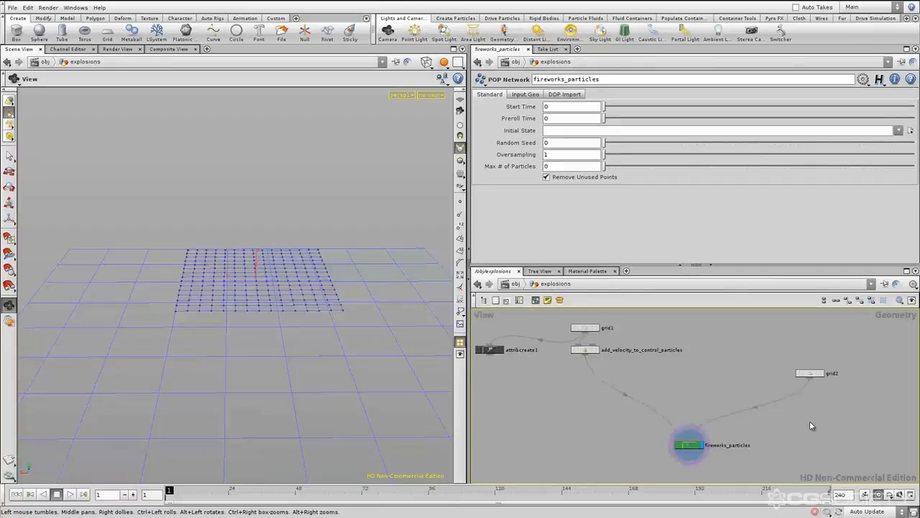
Rename the grid2 node as collision_grid
click(810, 373)
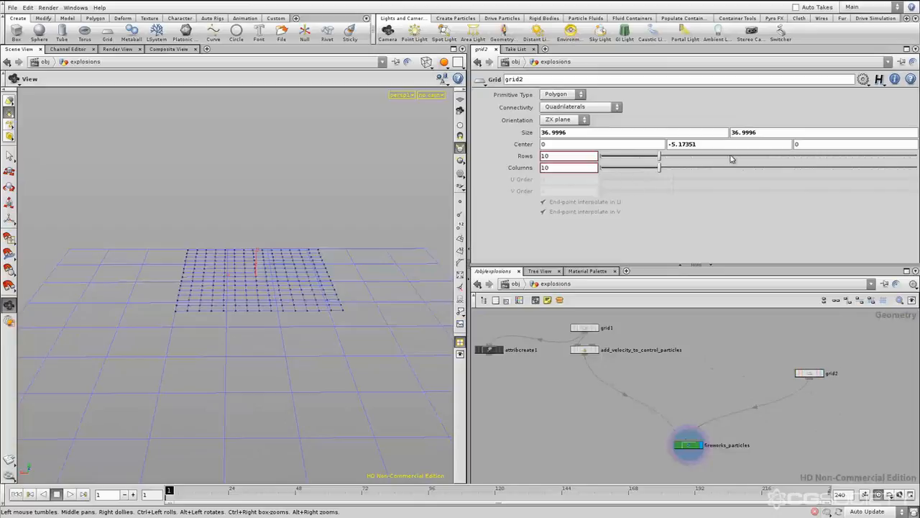
middle_drag(858, 417, 836, 417)
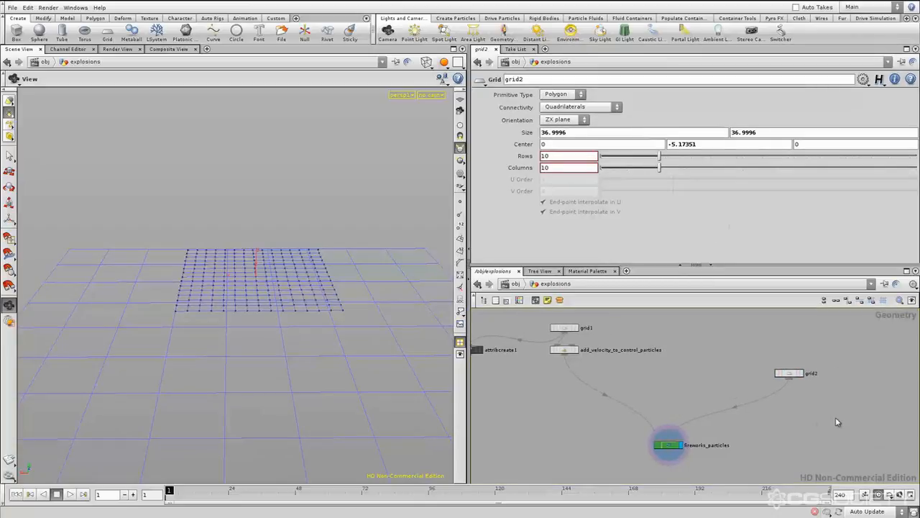
double_click(811, 373)
text(collision_grid)
key(Return)
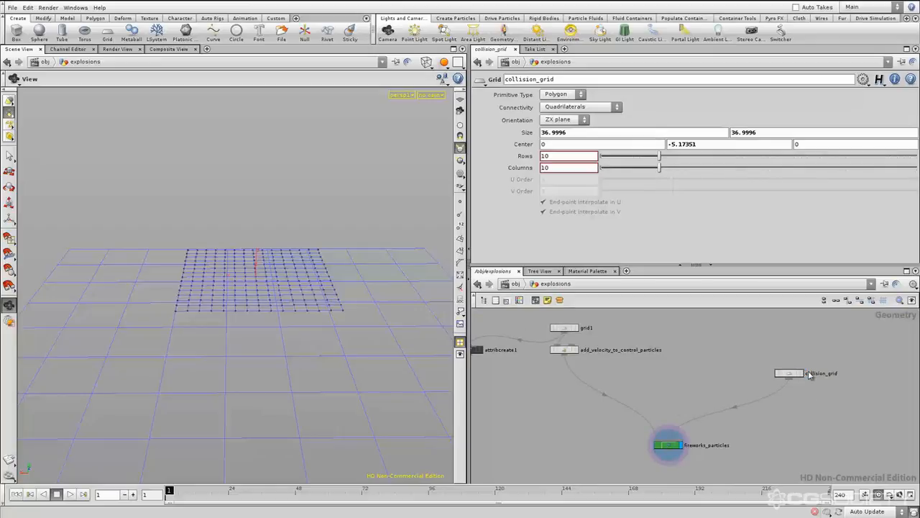
Examine grid1, attribcreate1 and add_velocity_to_control_particles as the source branch feeding fireworks_particles
middle_drag(801, 415, 822, 424)
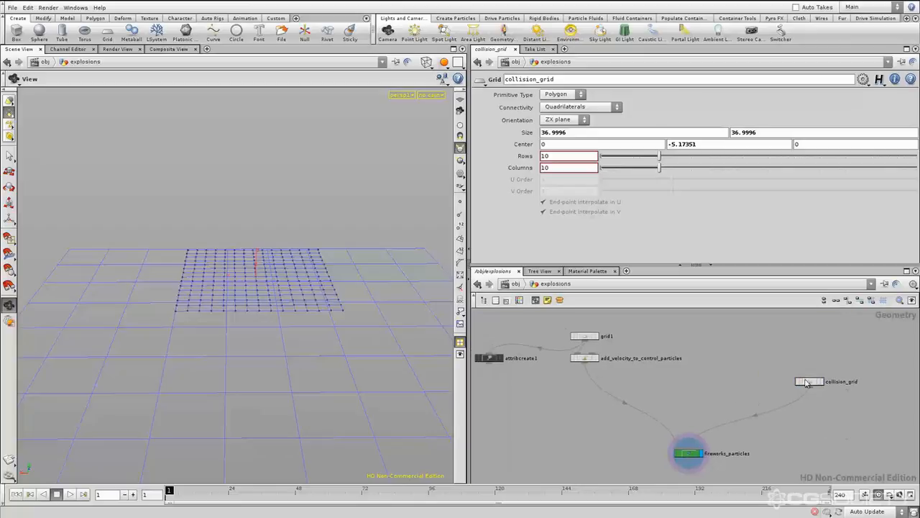
mouse_move(745, 392)
middle_down()
mouse_move(730, 382)
mouse_move(743, 380)
middle_up()
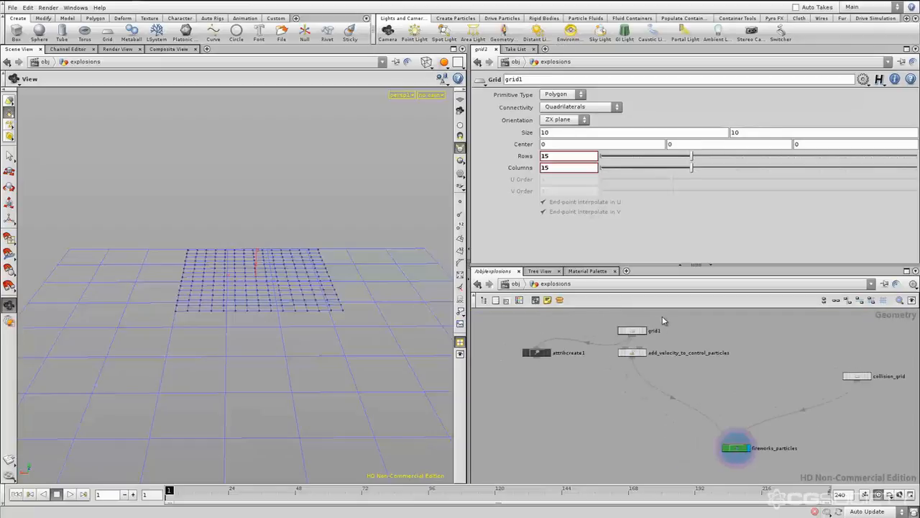
middle_drag(790, 387, 781, 388)
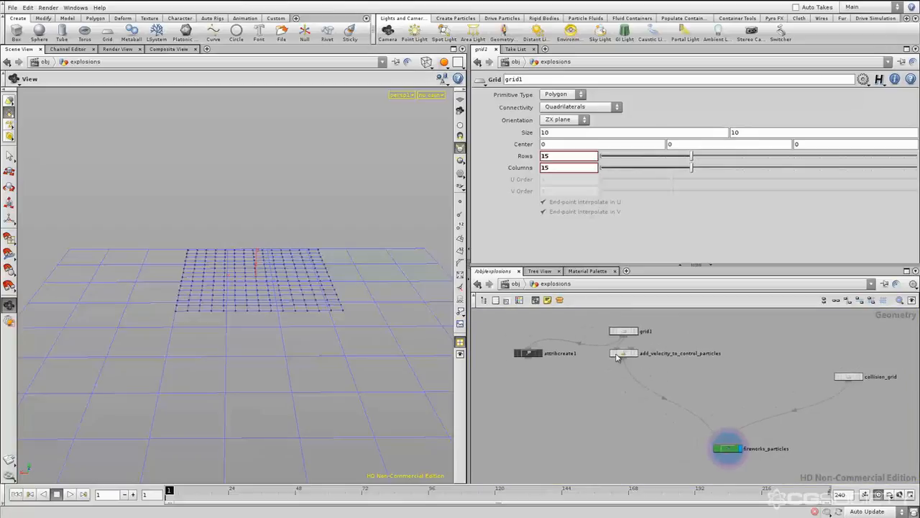
drag(669, 314, 589, 342)
drag(583, 379, 582, 378)
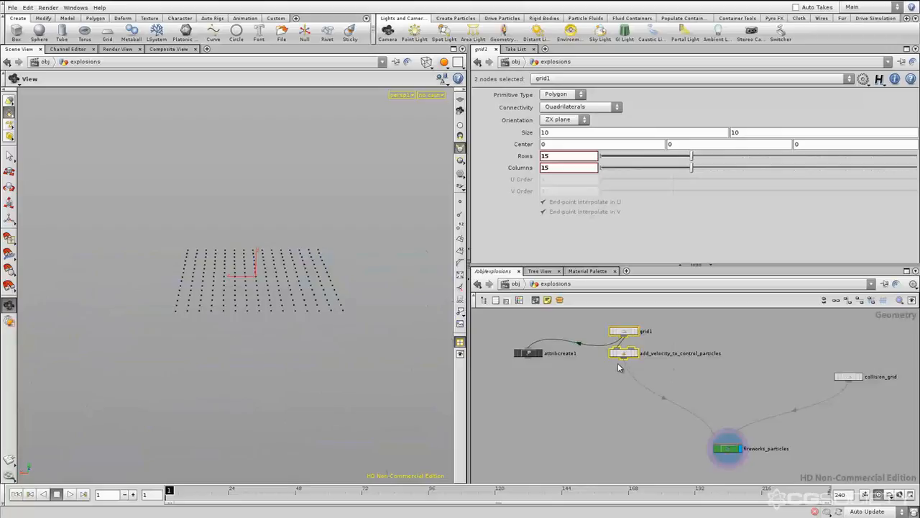
click(637, 388)
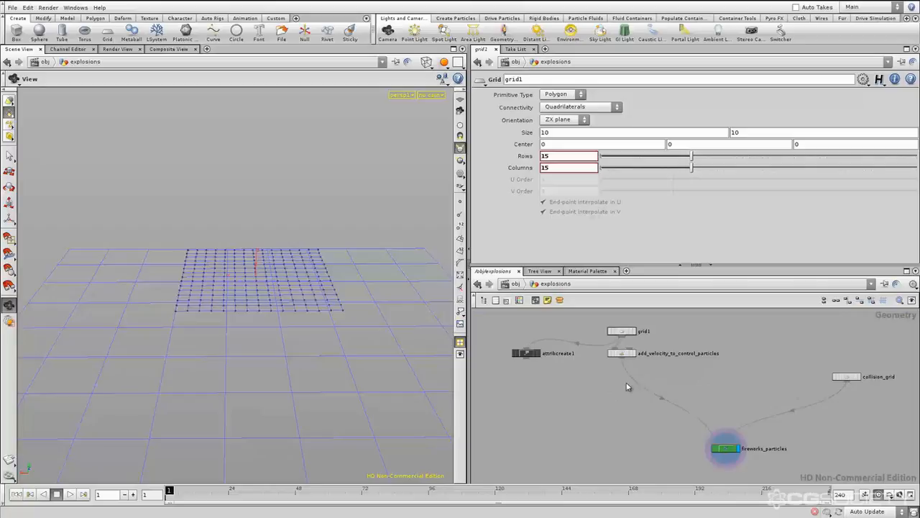
middle_drag(666, 379, 670, 389)
drag(698, 390, 483, 303)
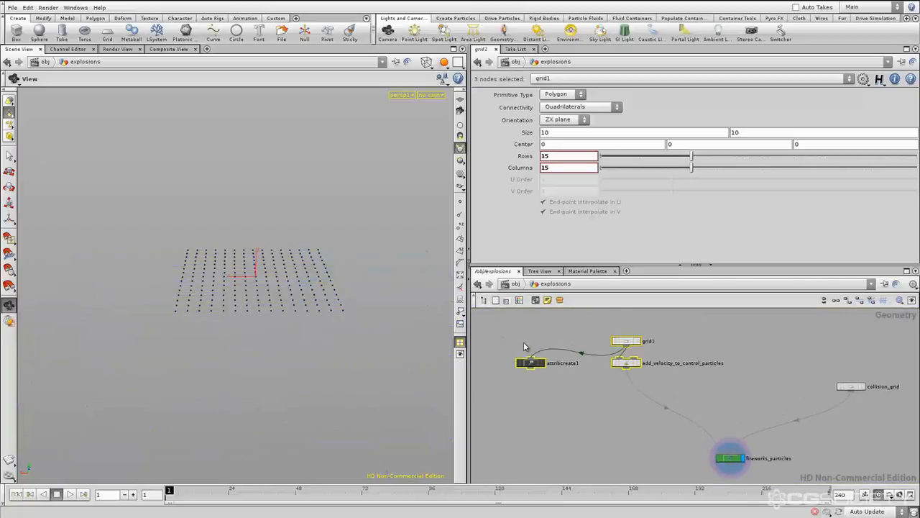
click(648, 396)
Insert a Null node on the connection between add_velocity_to_control_particles and fireworks_particles, directly below the velocity node
mouse_move(679, 394)
middle_down()
mouse_move(668, 385)
mouse_move(683, 395)
middle_up()
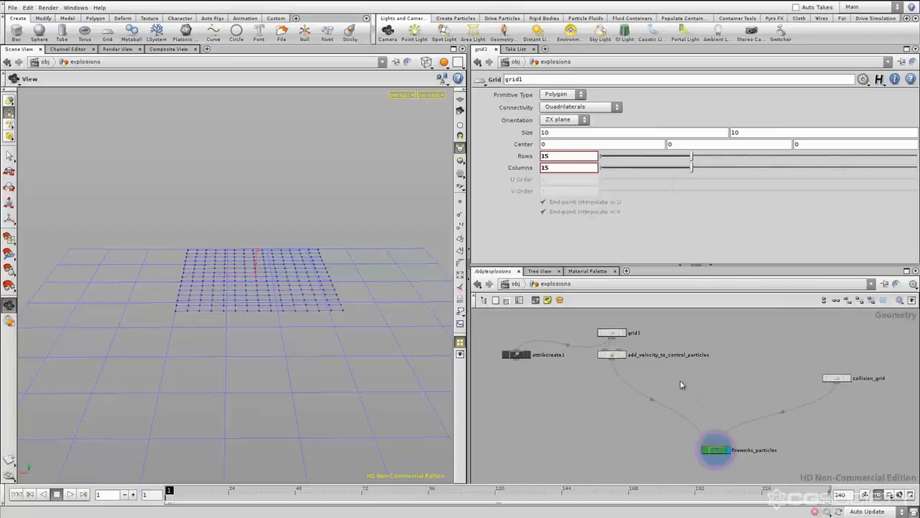
key(Tab)
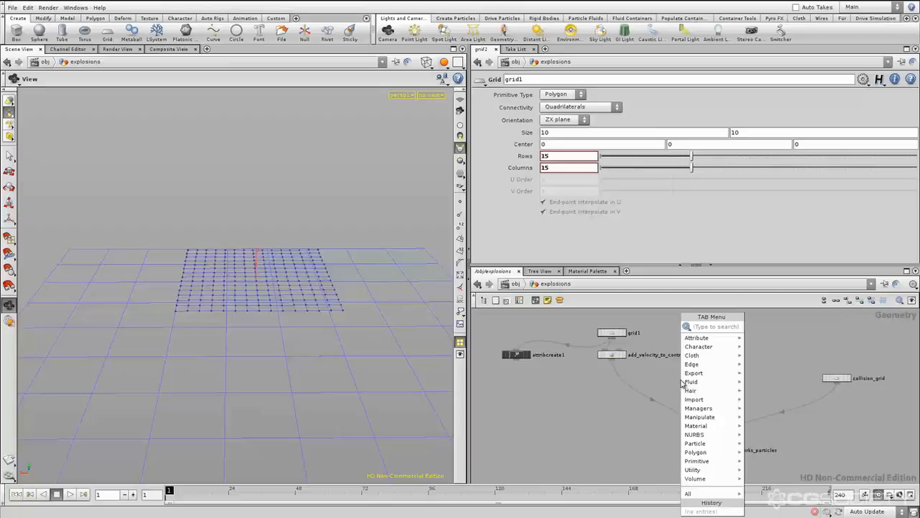
key(Return)
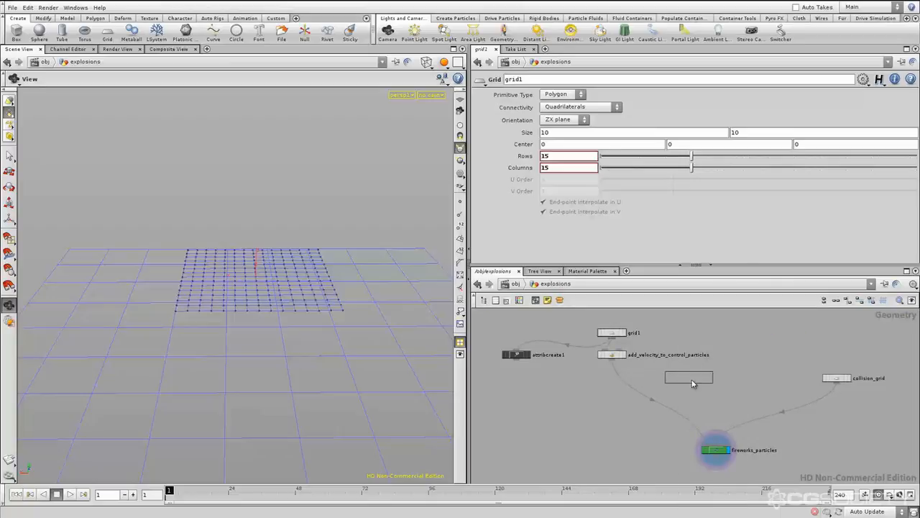
click(619, 377)
click(660, 386)
drag(614, 377, 614, 380)
click(674, 390)
Rename the new Null node as SOURCE_OUT and select it
middle_drag(660, 391, 664, 391)
click(637, 378)
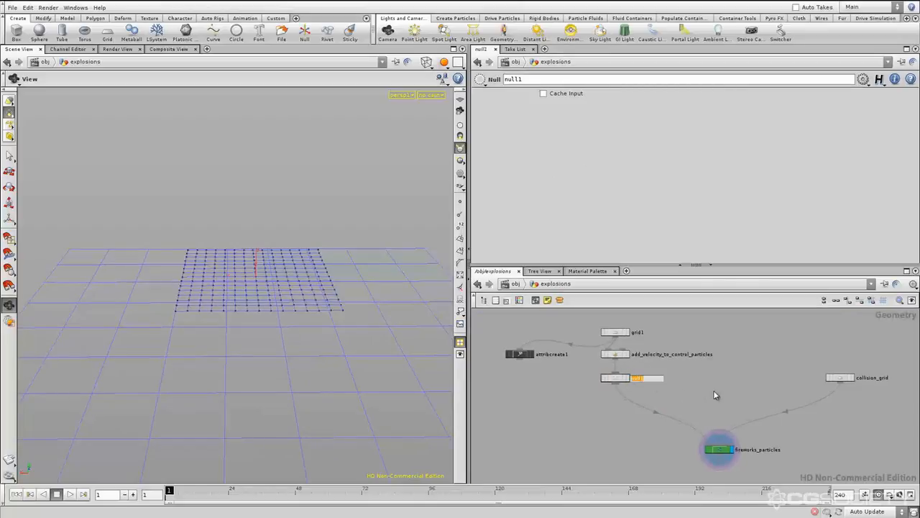
text(SOUR)
key(Return)
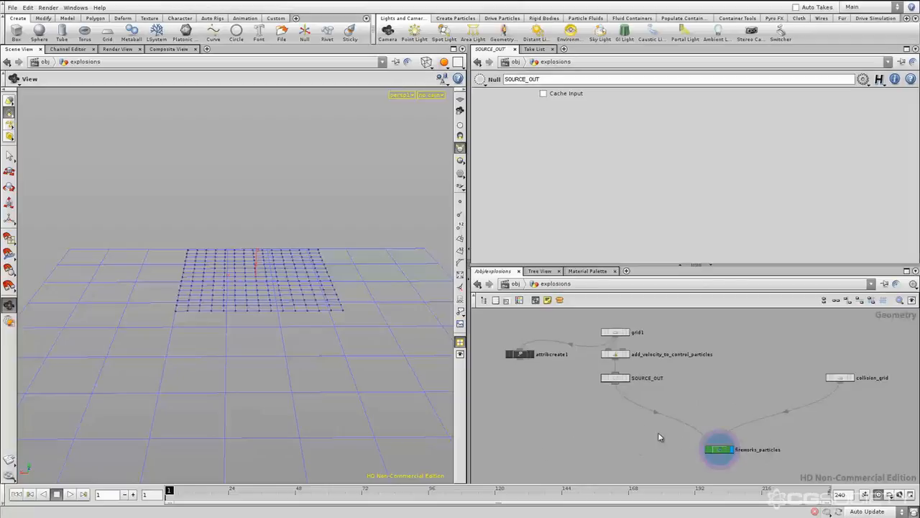
click(616, 378)
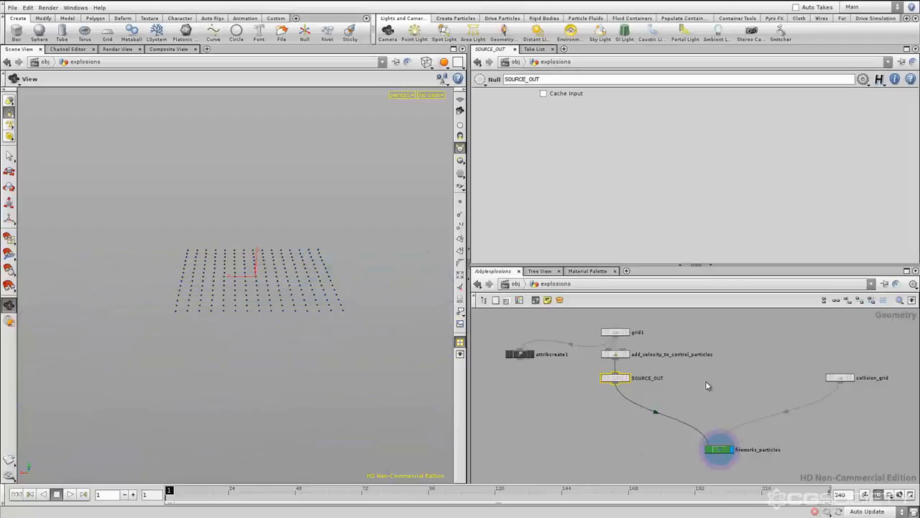
Colour the SOURCE_OUT Null dark blue so it stands out as the output of the source branch
click(686, 395)
drag(702, 404, 572, 367)
middle_drag(685, 391, 664, 391)
click(661, 397)
drag(663, 399, 537, 361)
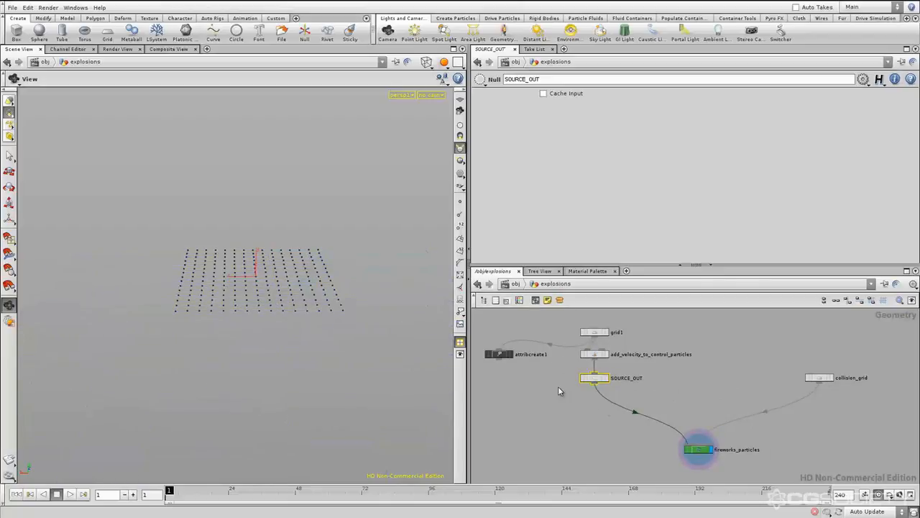
key(c)
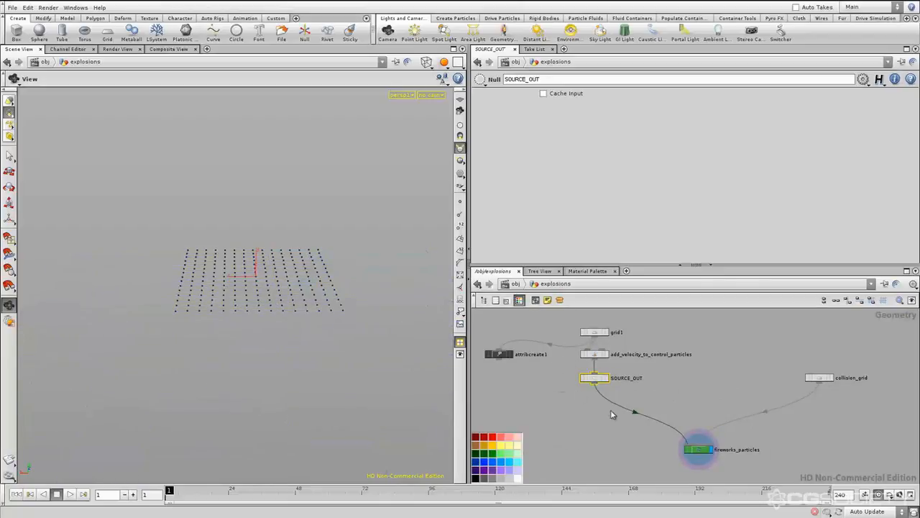
middle_drag(584, 437, 608, 435)
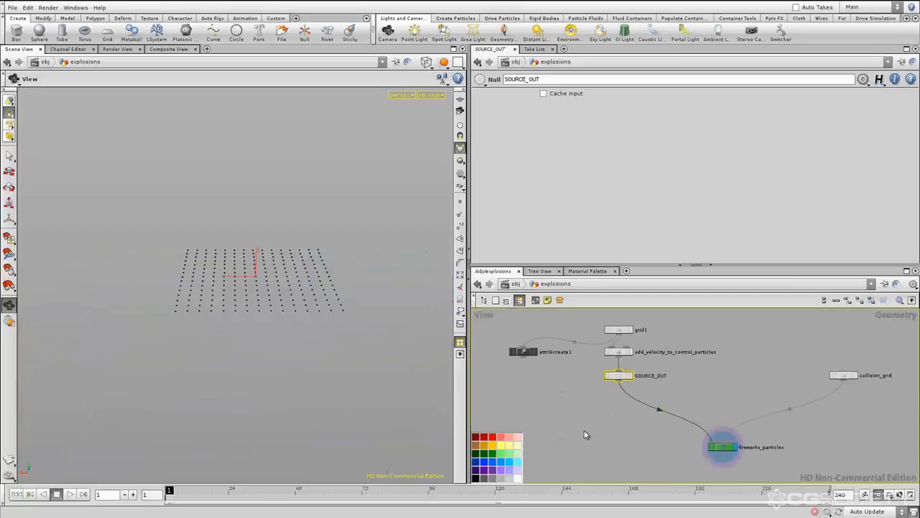
click(476, 462)
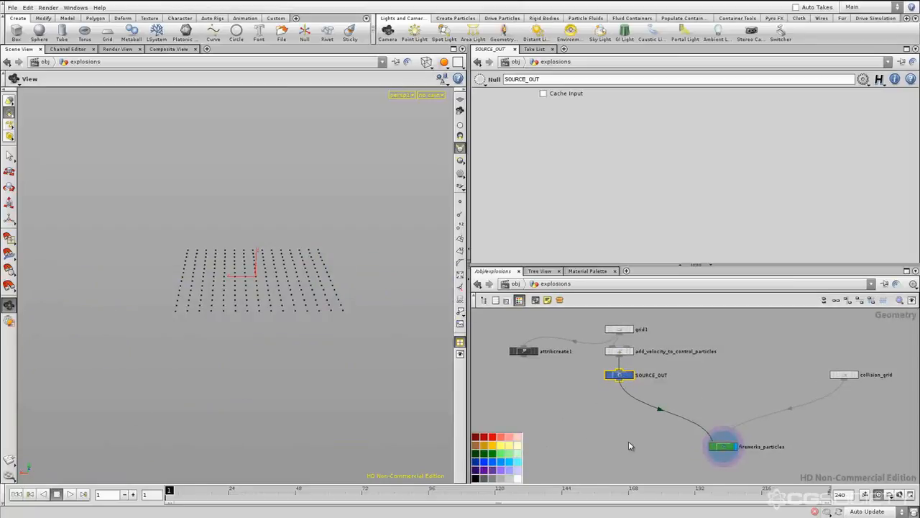
key(c)
click(605, 439)
middle_drag(617, 438, 601, 440)
Examine the explosions network from a distance to see how the coloured SOURCE_OUT and fireworks_particles nodes read
scroll(611, 439, down, 3)
scroll(618, 439, down, 2)
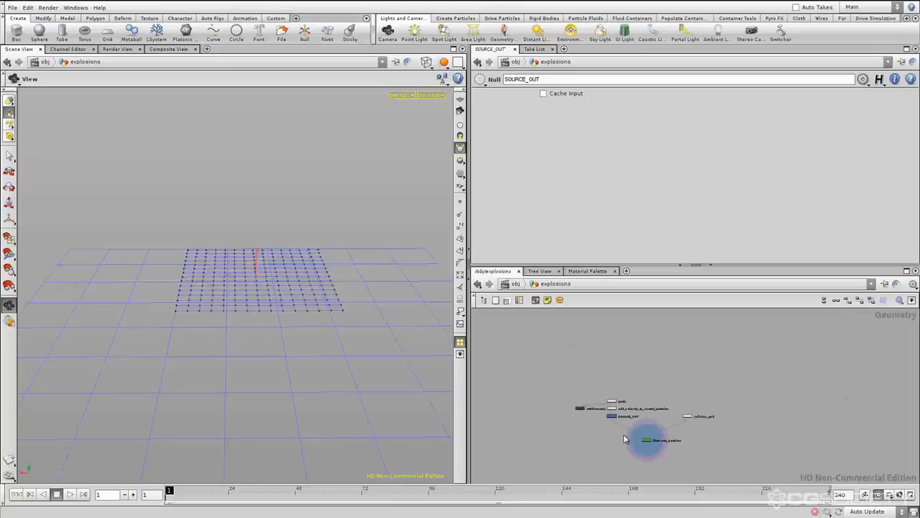
scroll(627, 437, down, 2)
middle_drag(667, 444, 647, 437)
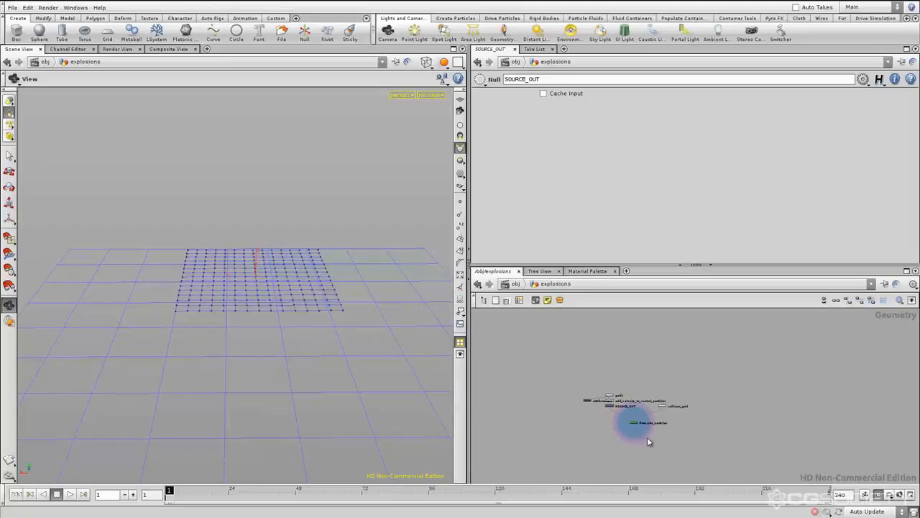
scroll(643, 434, up, 1)
drag(577, 428, 608, 398)
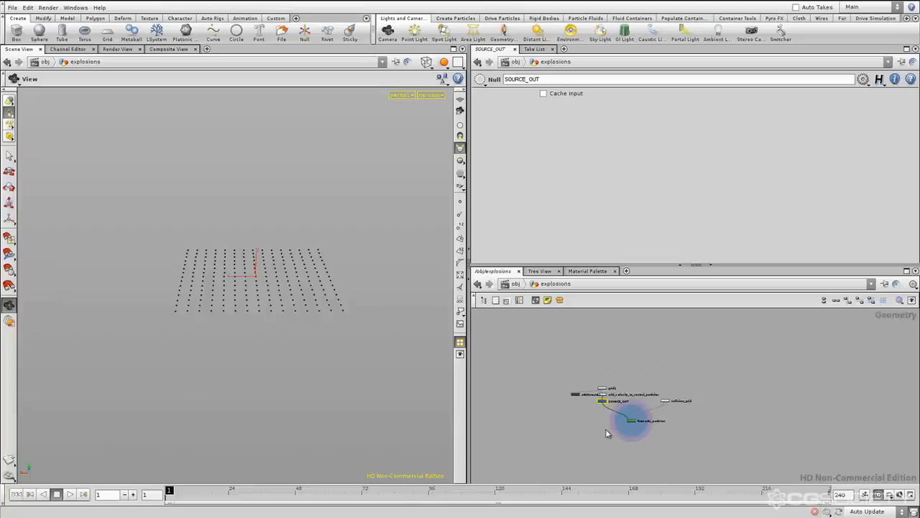
scroll(610, 409, up, 5)
middle_drag(644, 402, 651, 397)
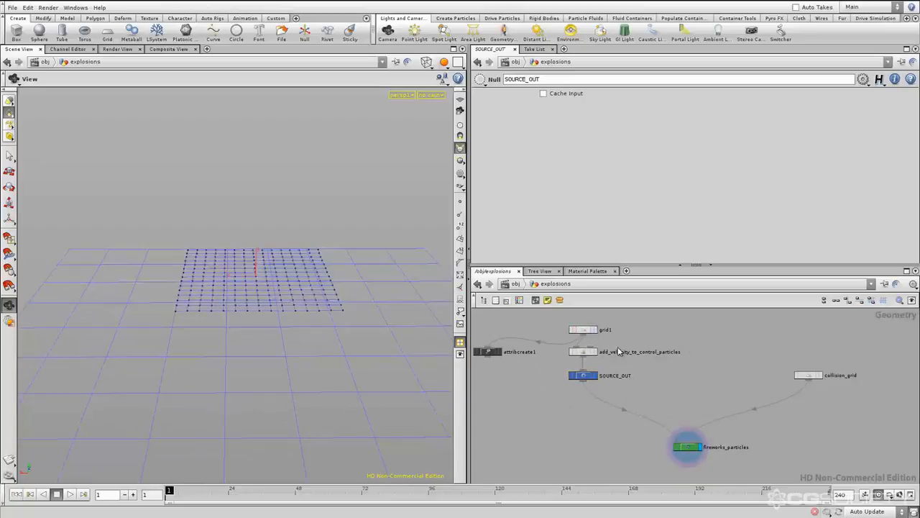
Inspect fireworks_particles and trace its first input back to SOURCE_OUT
click(689, 446)
mouse_move(690, 467)
middle_down()
mouse_move(687, 455)
mouse_move(709, 467)
middle_up()
click(690, 439)
scroll(673, 437, up, 2)
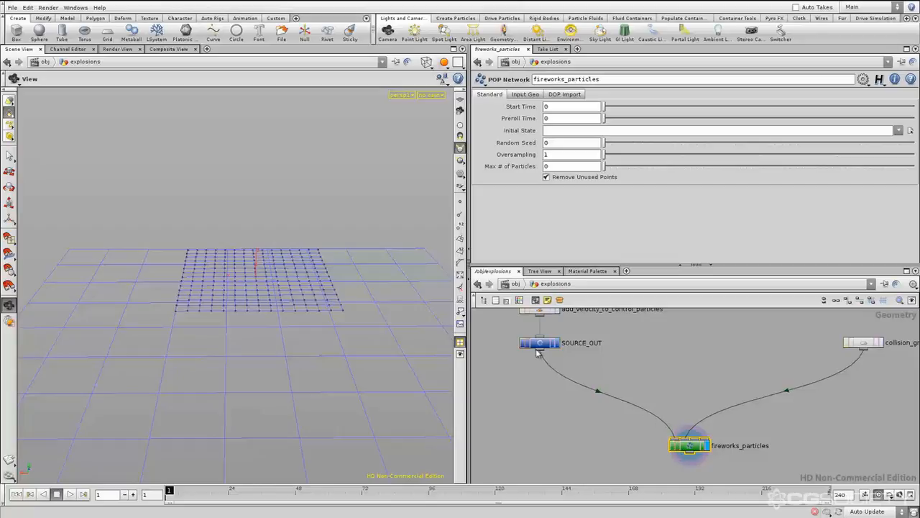
middle_drag(582, 369, 590, 393)
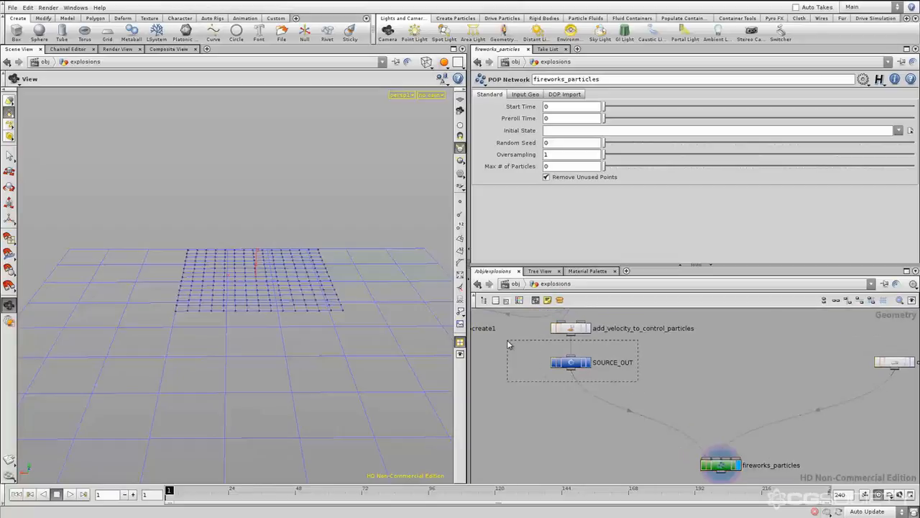
drag(508, 344, 508, 341)
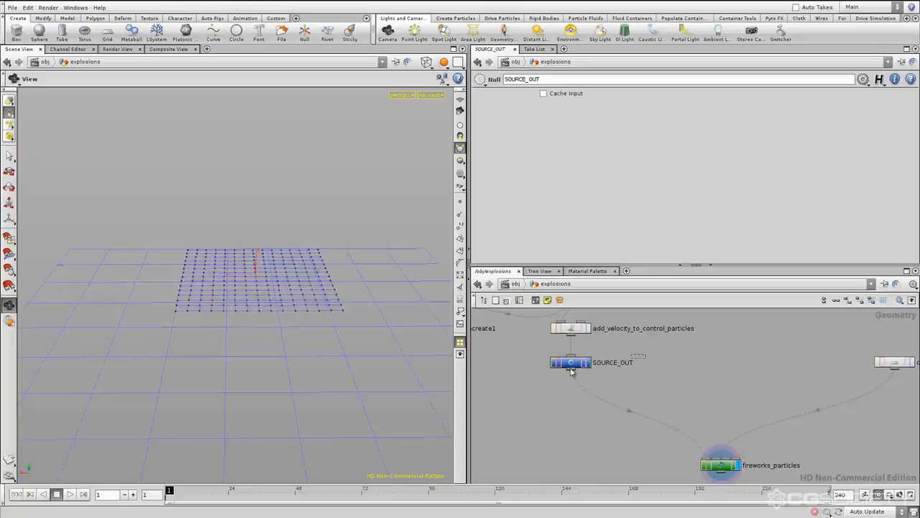
scroll(633, 394, down, 4)
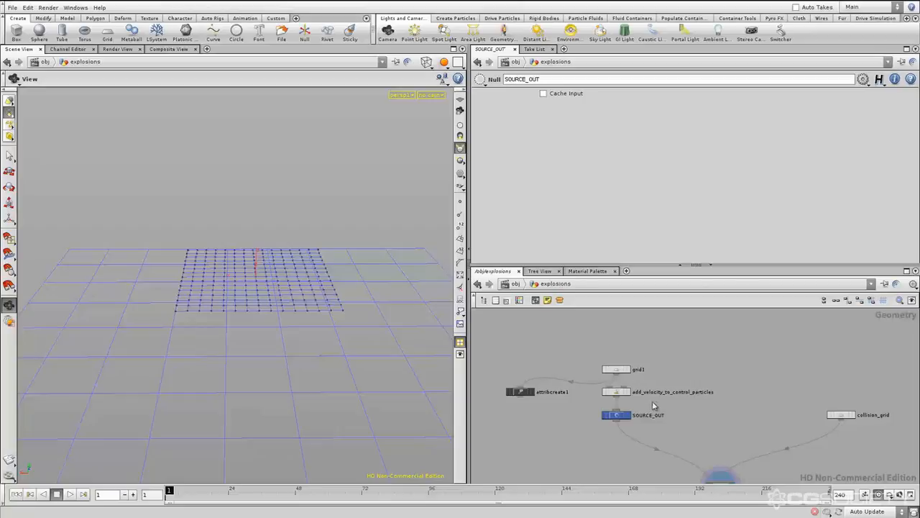
Move grid1, attribcreate1 and add_velocity_to_control_particles away from SOURCE_OUT to set the Null apart from the branch
drag(653, 402, 487, 343)
drag(608, 369, 577, 315)
click(667, 387)
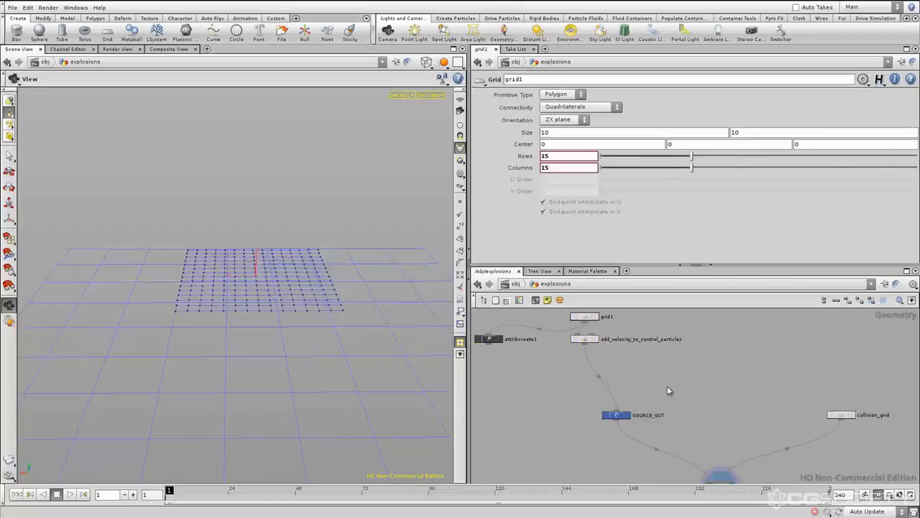
middle_drag(667, 388, 658, 364)
Examine the connection from SOURCE_OUT into fireworks_particles
scroll(656, 368, up, 4)
middle_drag(683, 403, 645, 344)
middle_drag(659, 381, 632, 369)
click(555, 353)
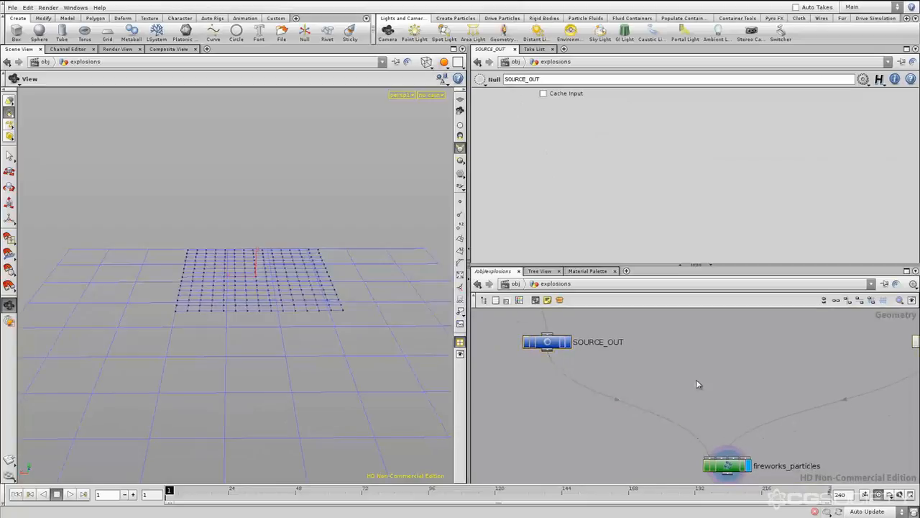
middle_drag(678, 401, 655, 391)
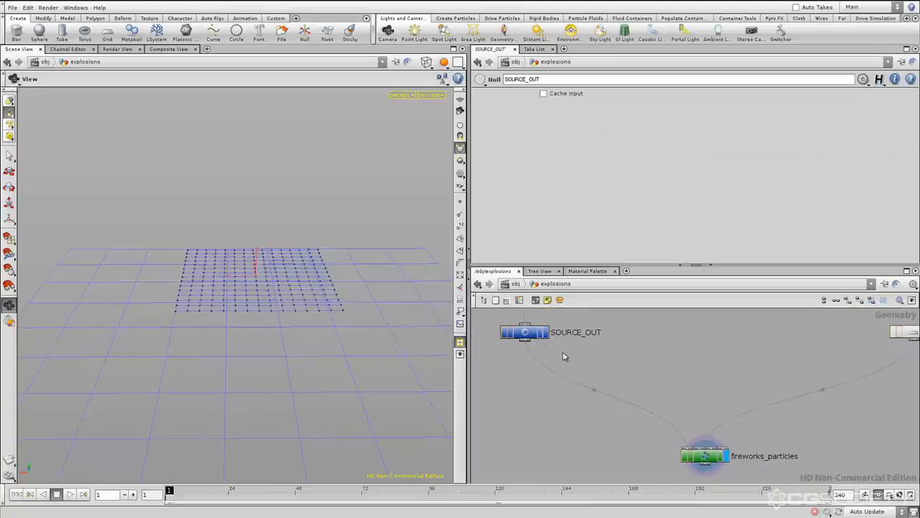
middle_drag(605, 365, 608, 368)
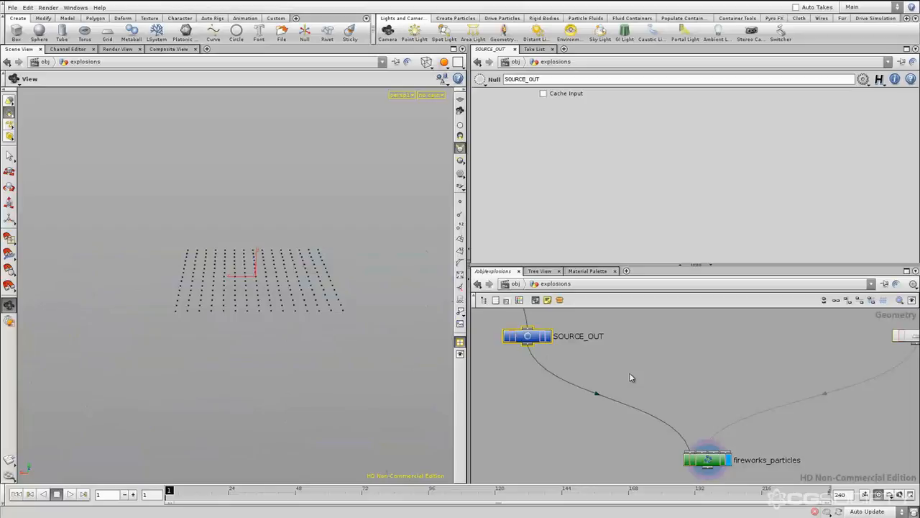
scroll(643, 428, down, 5)
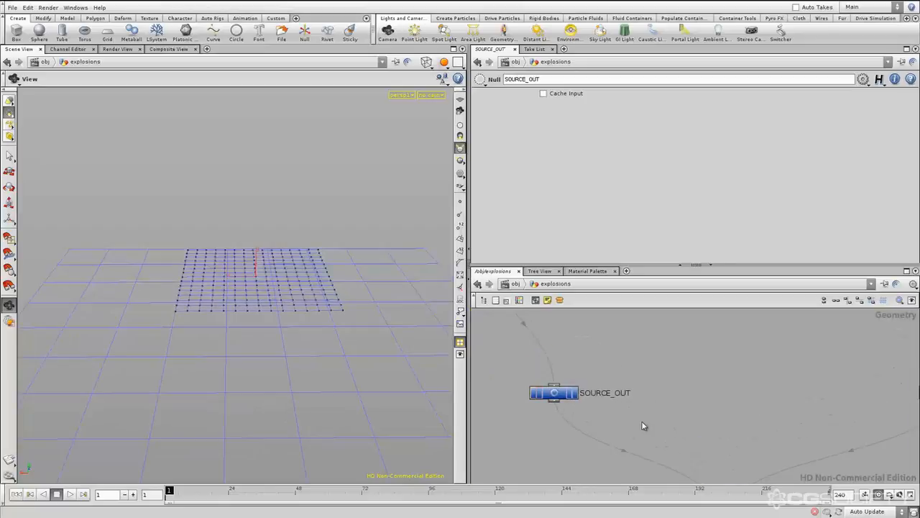
middle_drag(669, 420, 654, 397)
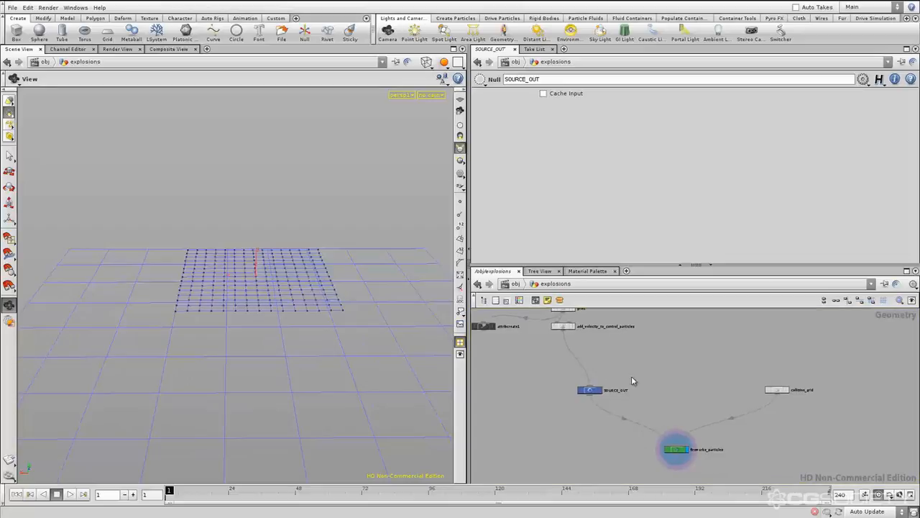
Move grid1, attribcreate1 and add_velocity_to_control_particles together back to directly above SOURCE_OUT
middle_drag(607, 356, 633, 387)
drag(655, 378, 550, 315)
middle_drag(670, 397, 665, 384)
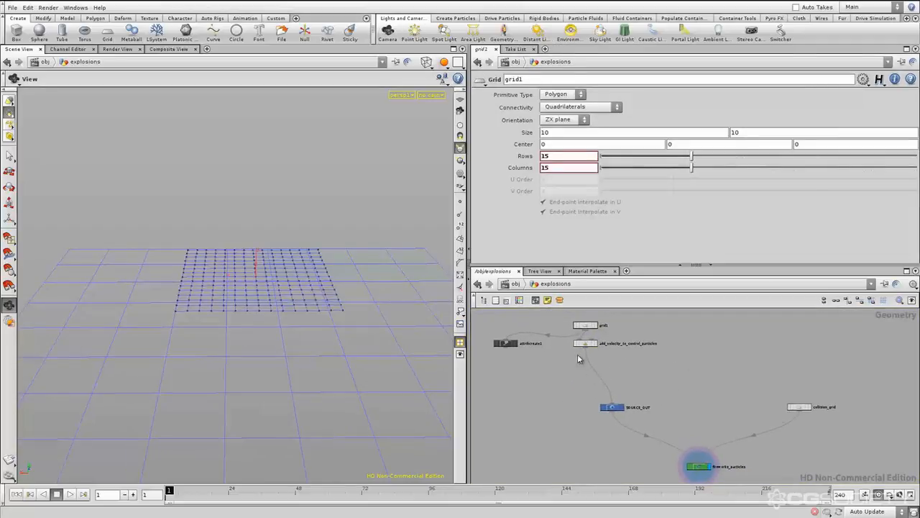
drag(653, 386, 618, 410)
click(645, 384)
middle_drag(645, 384, 648, 390)
drag(646, 379, 574, 323)
drag(630, 326, 528, 355)
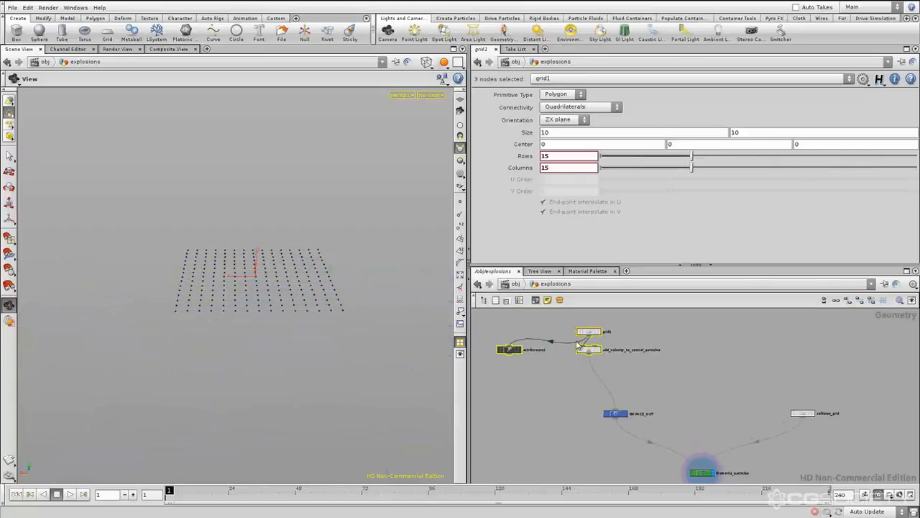
drag(587, 332, 615, 383)
click(668, 416)
middle_drag(662, 418, 658, 398)
Select collision_grid and review its parameters and its connection to fireworks_particles
click(594, 398)
click(676, 410)
middle_drag(776, 423, 738, 413)
click(720, 380)
click(742, 411)
scroll(726, 407, up, 2)
click(761, 375)
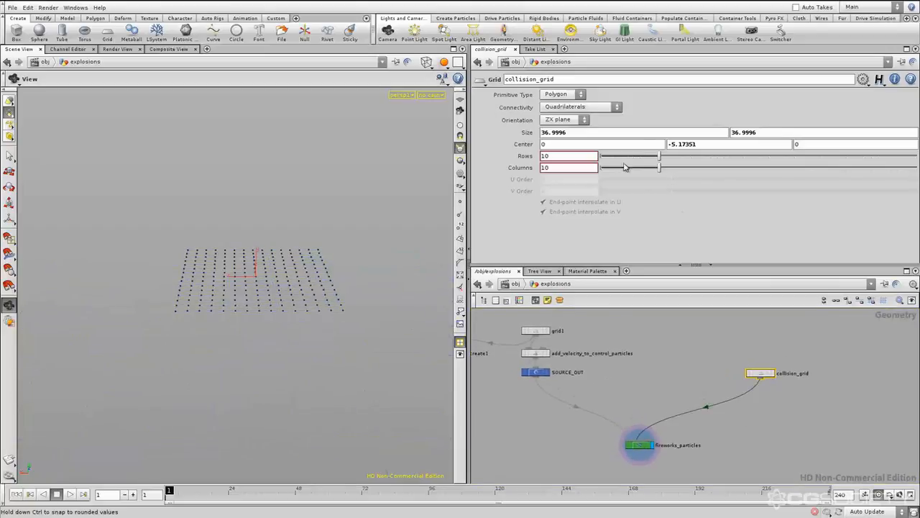
click(814, 435)
middle_drag(797, 424, 789, 425)
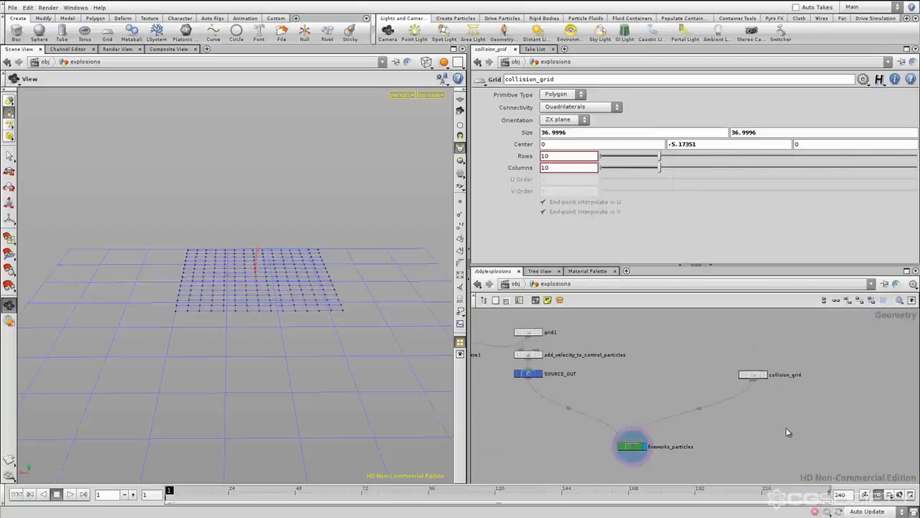
Insert a Null between collision_grid and fireworks_particles, directly below the grid, and colour it dark blue like SOURCE_OUT
key(Tab)
key(Escape)
key(Escape)
click(740, 399)
drag(740, 400, 755, 401)
key(c)
click(476, 466)
key(c)
Rename the Null below collision_grid as COLLISIONS_OUT
double_click(767, 399)
key(Caps_Lock)
text(COLL)
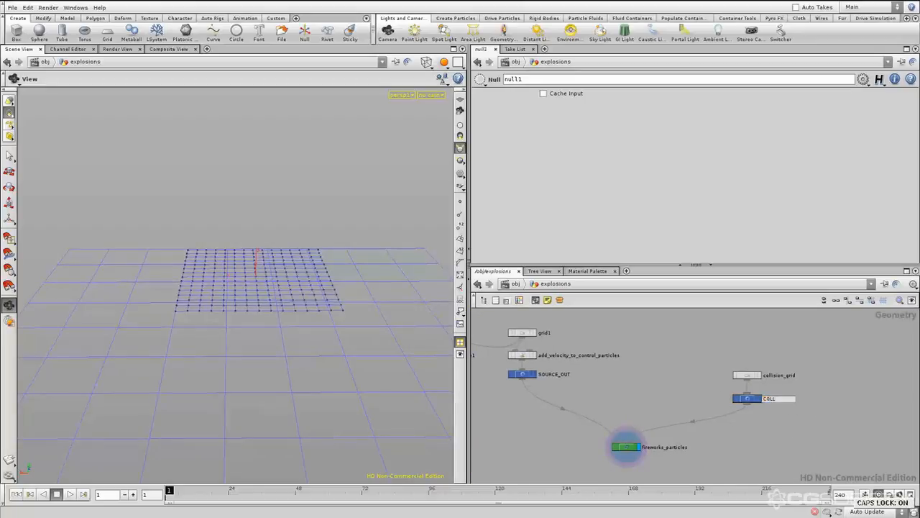
text(ISIONS_OUT)
key(Return)
key(Caps_Lock)
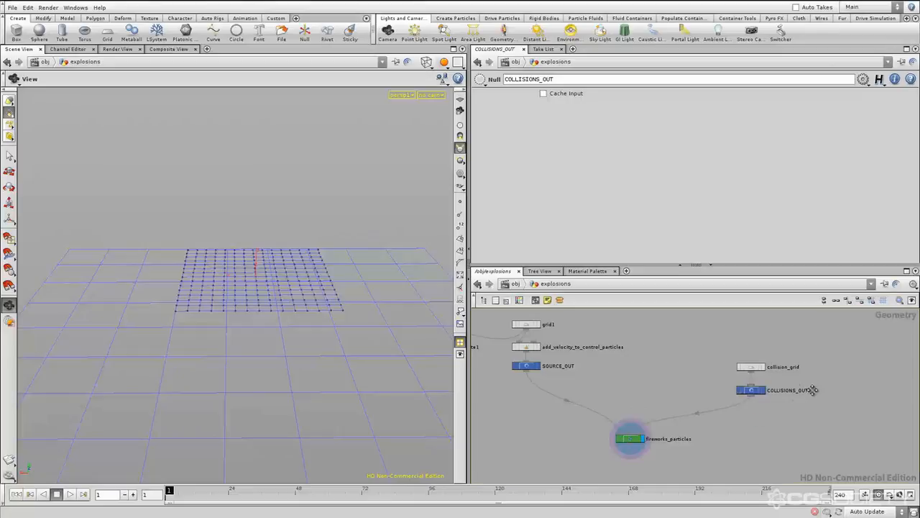
Move collision_grid away from COLLISIONS_OUT and the source branch nodes away from SOURCE_OUT
drag(751, 391, 812, 340)
middle_drag(605, 385, 751, 410)
drag(568, 359, 602, 337)
click(811, 436)
middle_drag(812, 436, 711, 380)
Examine SOURCE_OUT and COLLISIONS_OUT up close as the two inputs of fireworks_particles
scroll(710, 370, up, 2)
scroll(729, 379, up, 2)
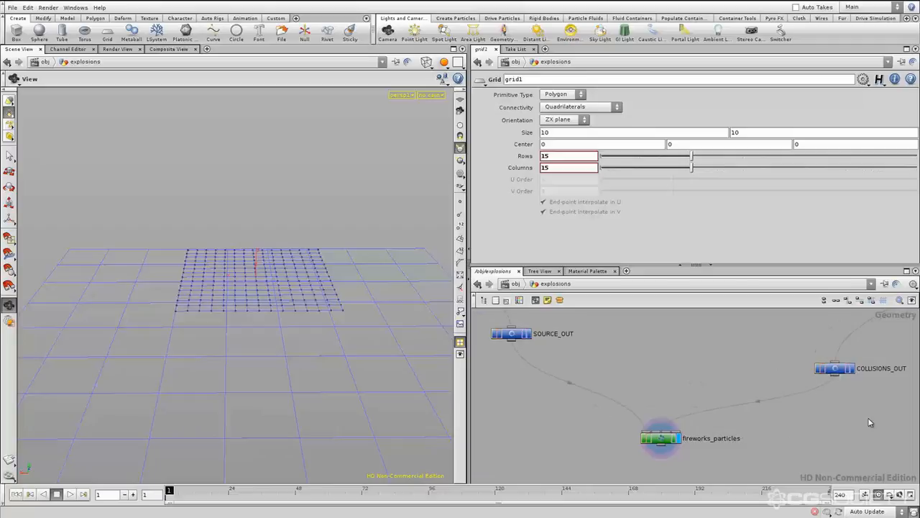
click(834, 369)
drag(709, 379, 488, 313)
click(688, 362)
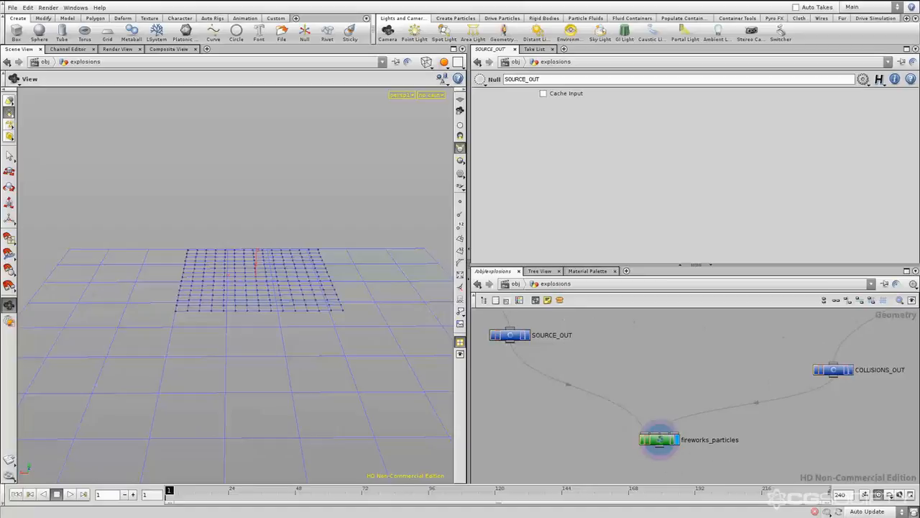
click(662, 442)
click(752, 452)
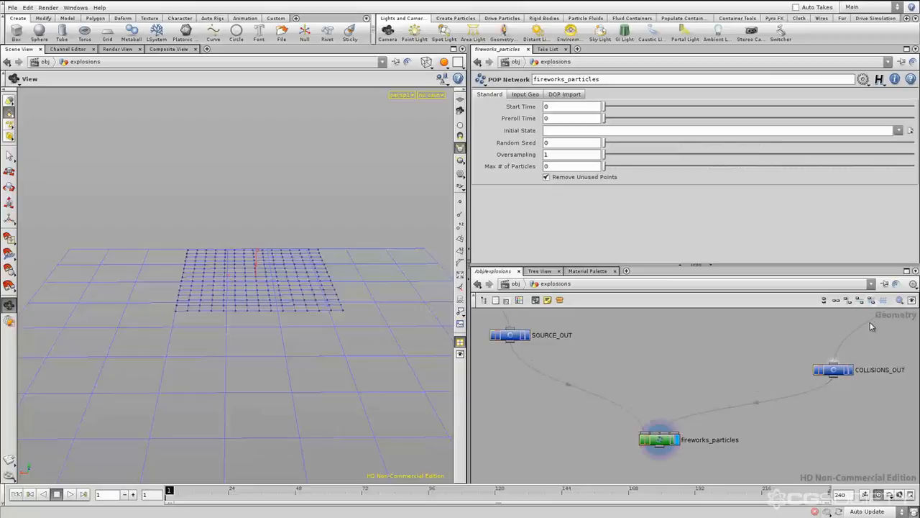
middle_drag(721, 393, 724, 398)
Place the source branch nodes directly above SOURCE_OUT and collision_grid directly above COLLISIONS_OUT
scroll(707, 392, down, 5)
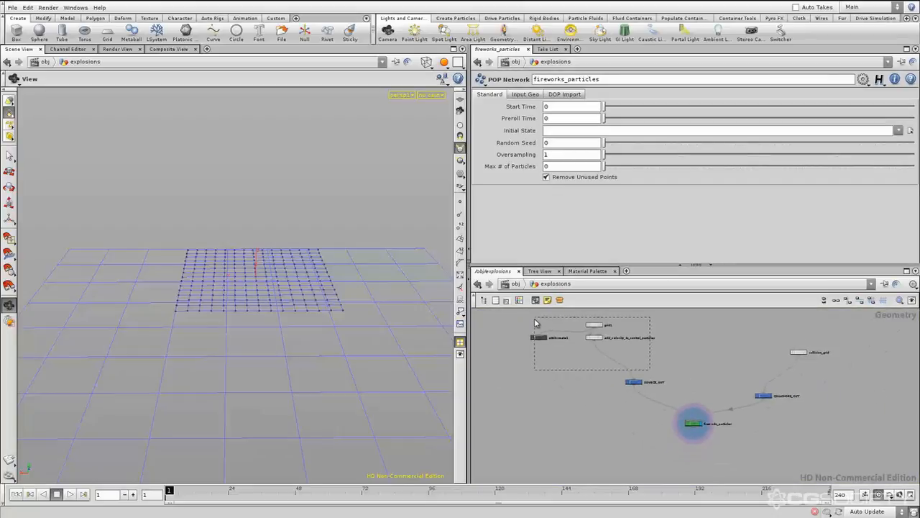
drag(651, 370, 535, 323)
drag(593, 327, 633, 363)
click(676, 386)
scroll(637, 382, up, 4)
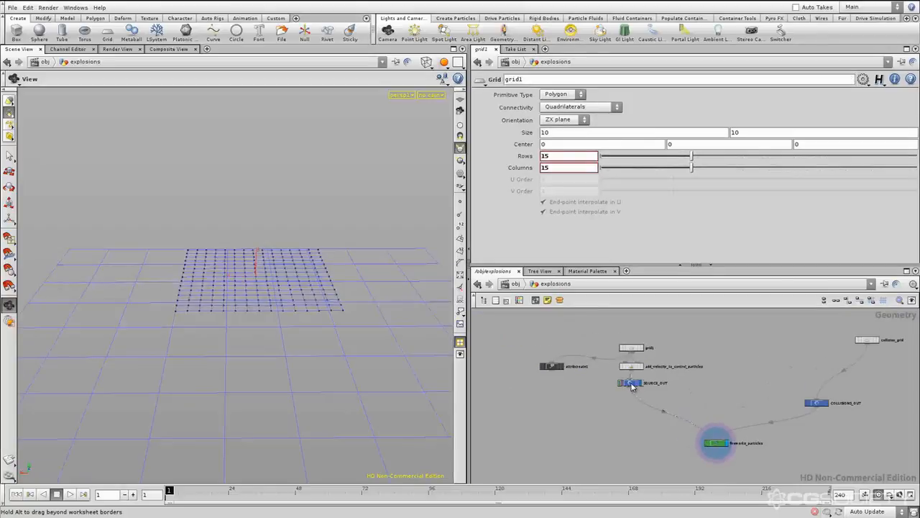
click(632, 384)
middle_drag(857, 366, 797, 364)
drag(807, 338, 749, 390)
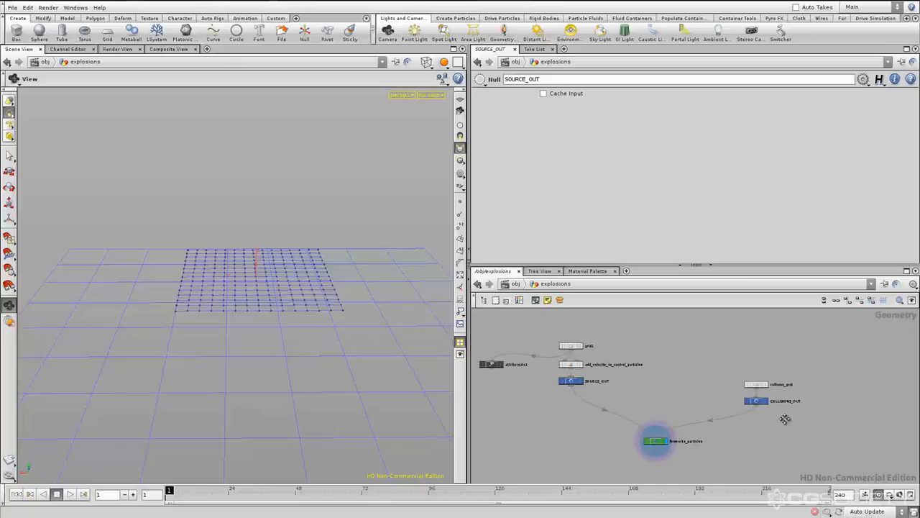
middle_drag(785, 420, 799, 415)
Follow the collision branch from collision_grid through COLLISIONS_OUT to fireworks_particles and compare it with the source branch
scroll(654, 381, up, 5)
double_click(653, 377)
drag(653, 378, 693, 400)
middle_drag(776, 426, 556, 413)
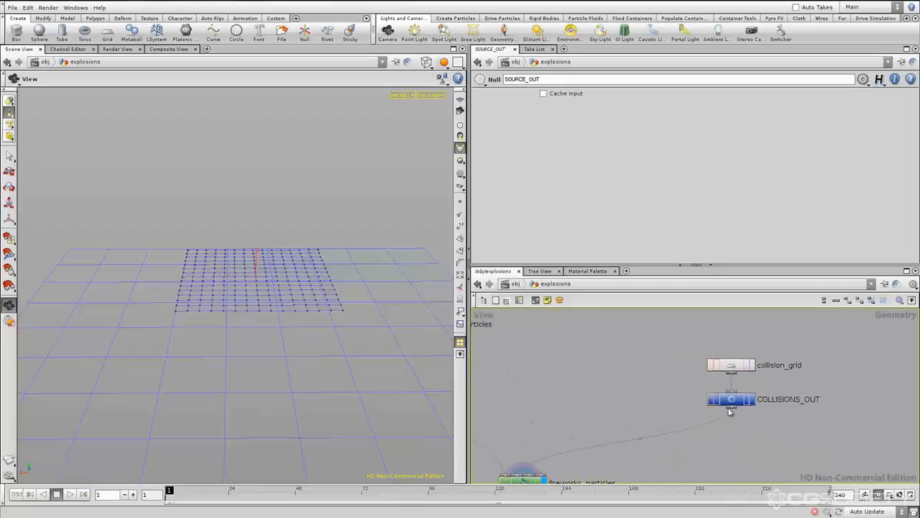
drag(766, 403, 832, 401)
middle_drag(555, 393, 644, 392)
scroll(635, 398, down, 3)
scroll(626, 395, up, 1)
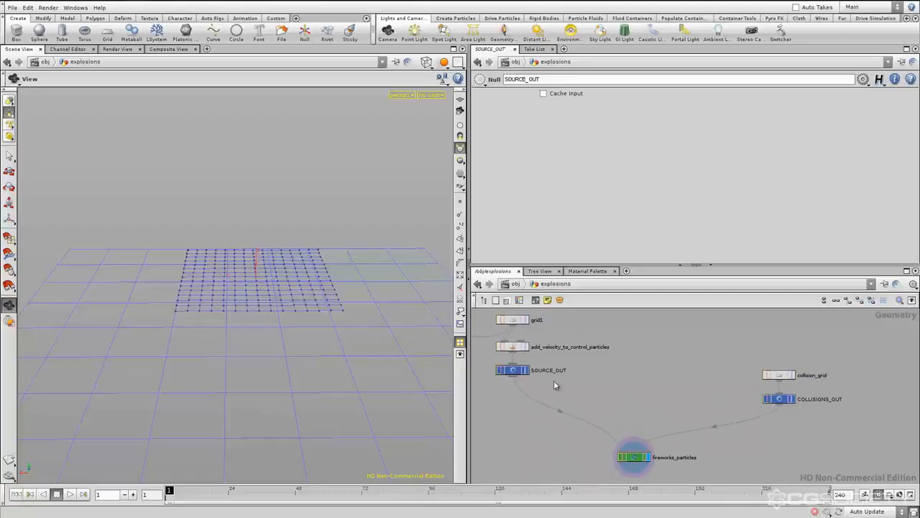
Review the overall layout of the explosions network, including both branches and their output Nulls
scroll(649, 394, down, 3)
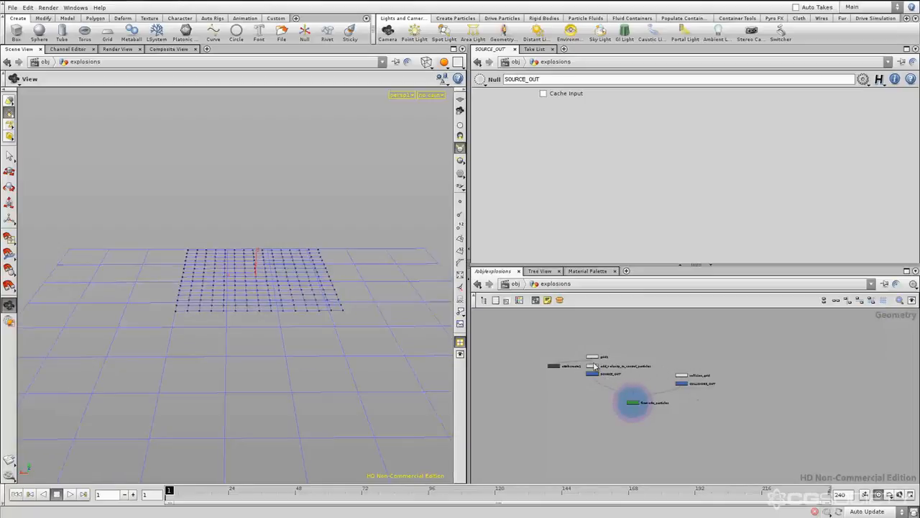
middle_drag(639, 384, 638, 384)
scroll(639, 380, up, 5)
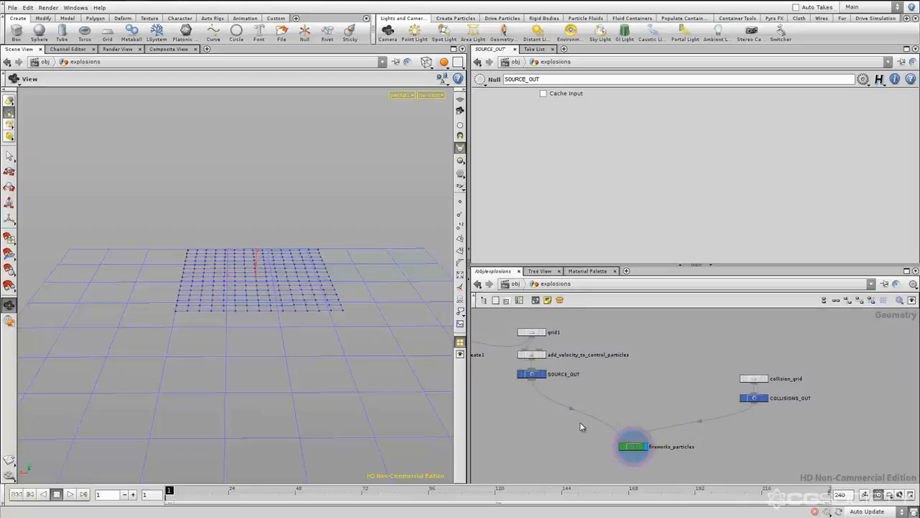
drag(574, 391, 458, 366)
click(589, 396)
click(533, 374)
click(637, 399)
middle_drag(638, 395, 645, 397)
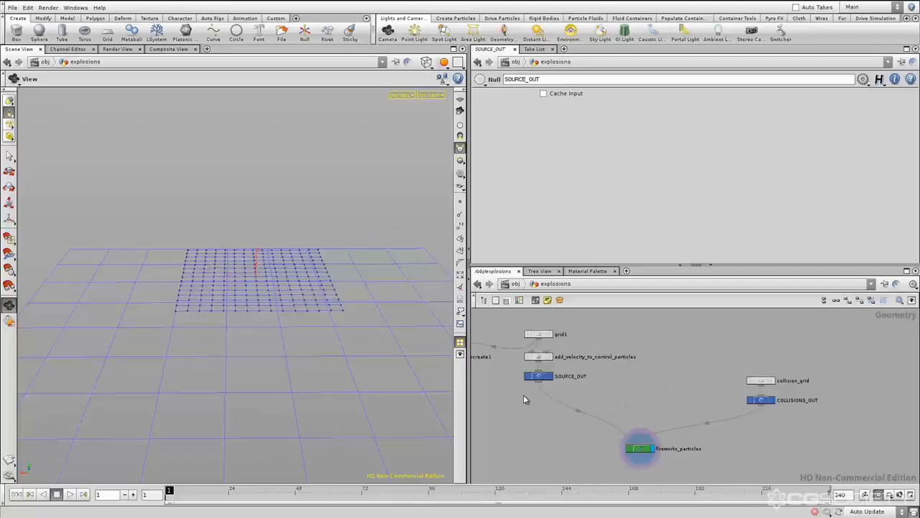
scroll(696, 401, down, 5)
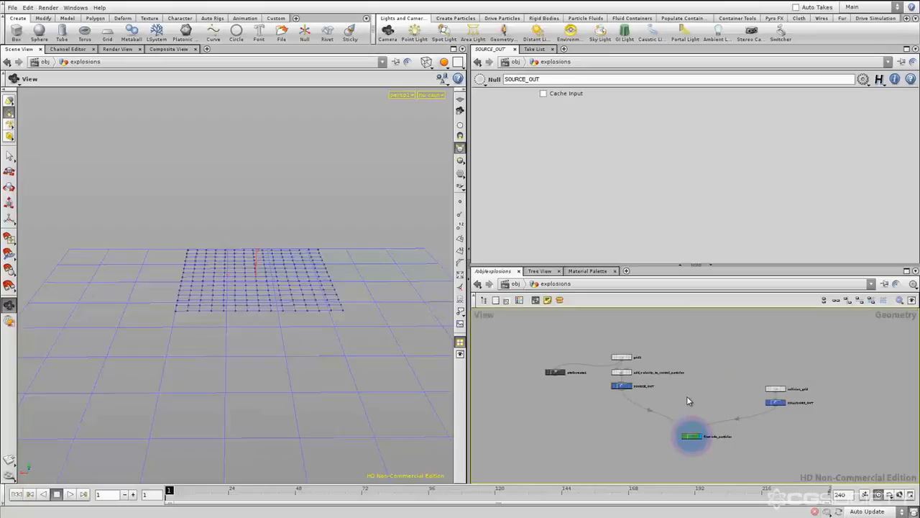
Enclose grid1, attribcreate1, add_velocity_to_control_particles and SOURCE_OUT in a network box
scroll(686, 399, down, 5)
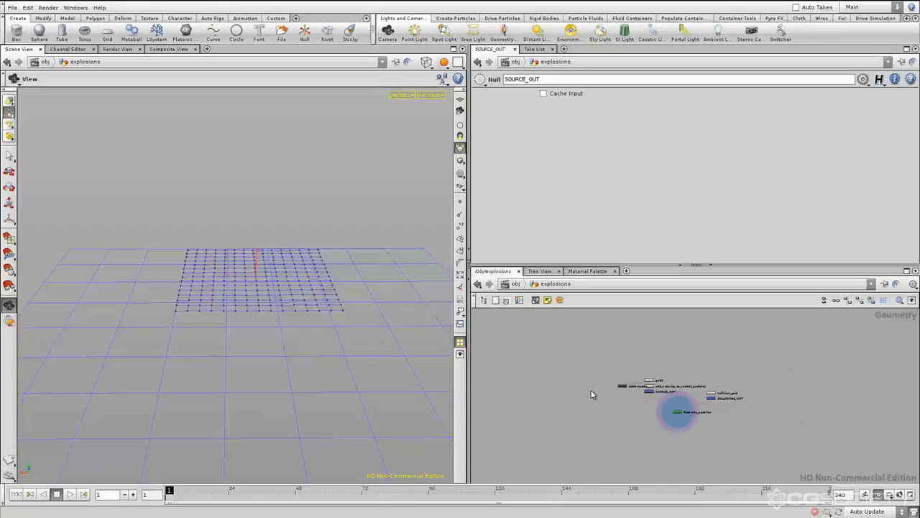
middle_drag(752, 365, 733, 404)
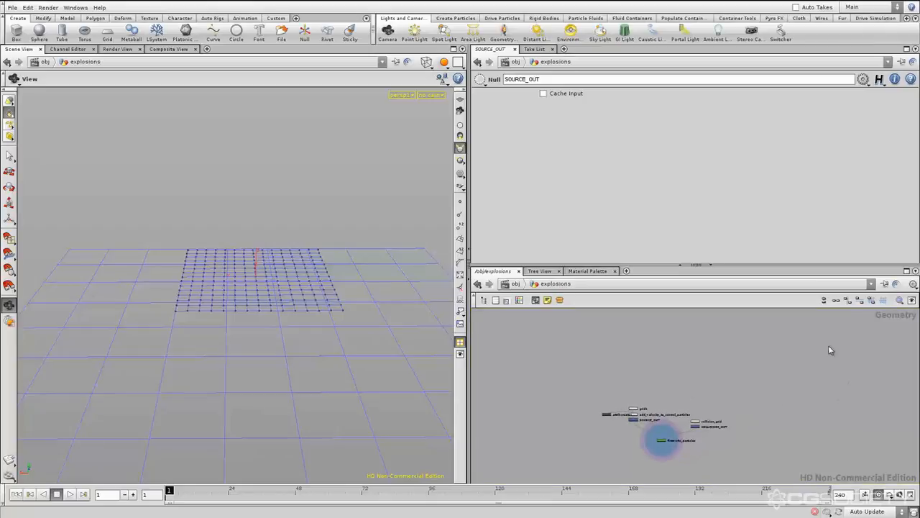
scroll(675, 407, down, 5)
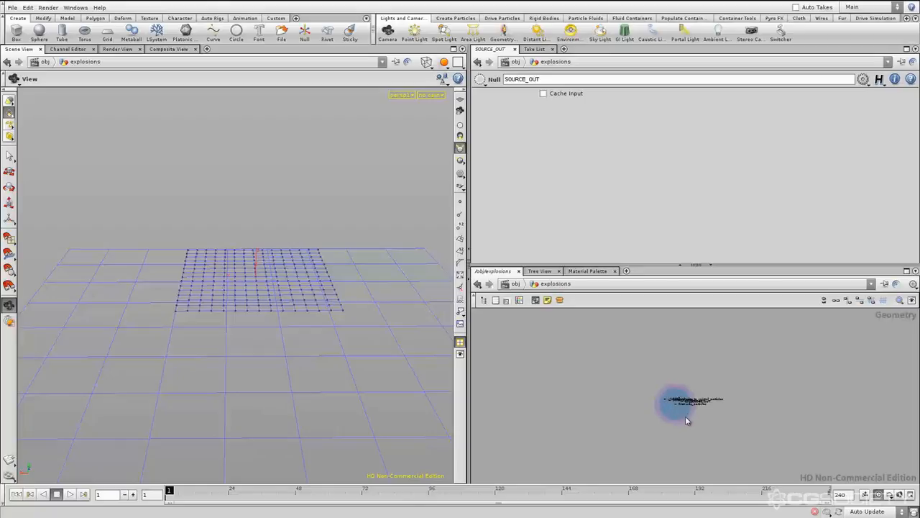
scroll(684, 417, up, 5)
scroll(676, 400, up, 3)
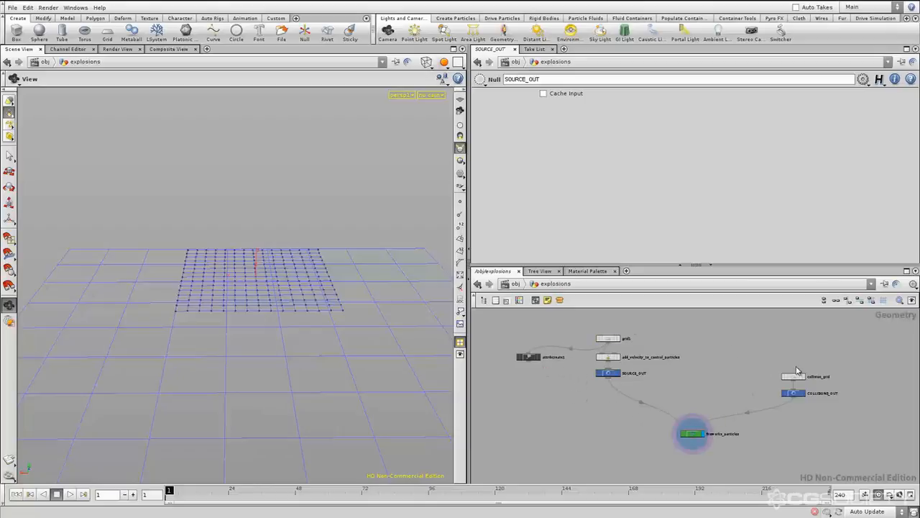
middle_drag(684, 389, 699, 387)
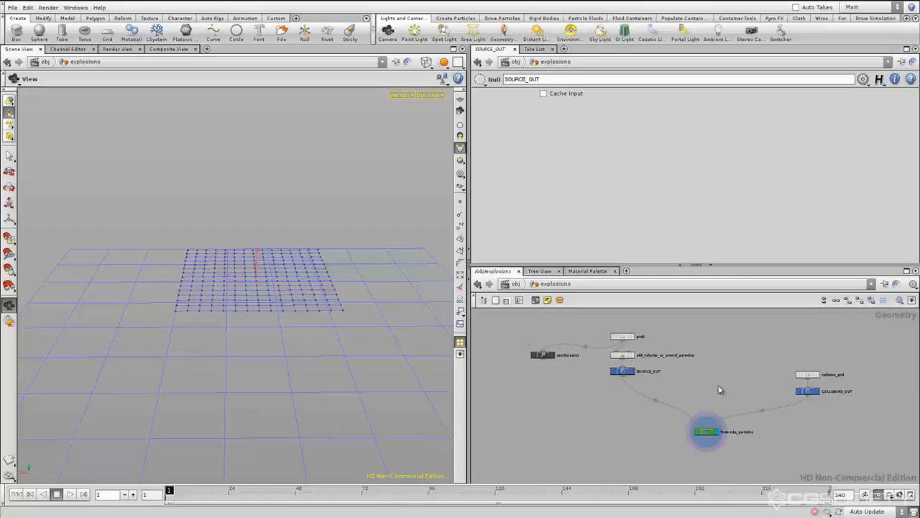
drag(499, 400, 500, 400)
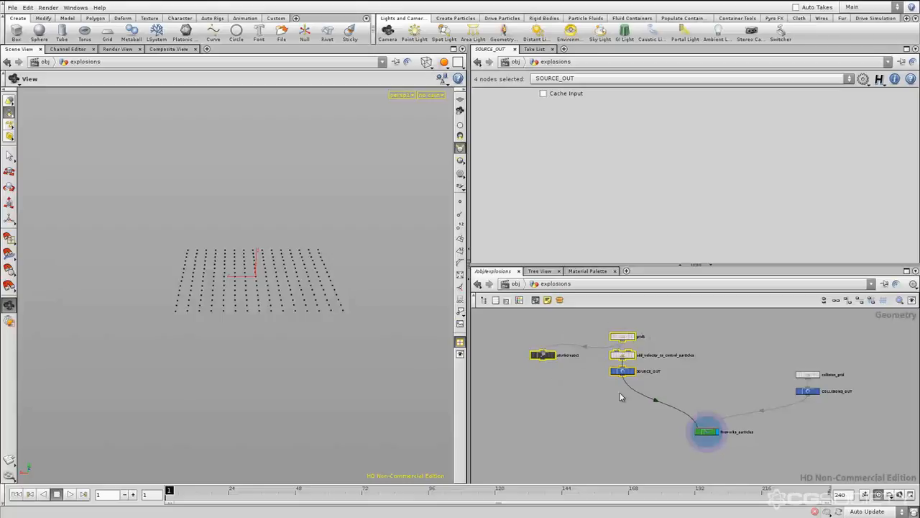
click(535, 300)
click(617, 332)
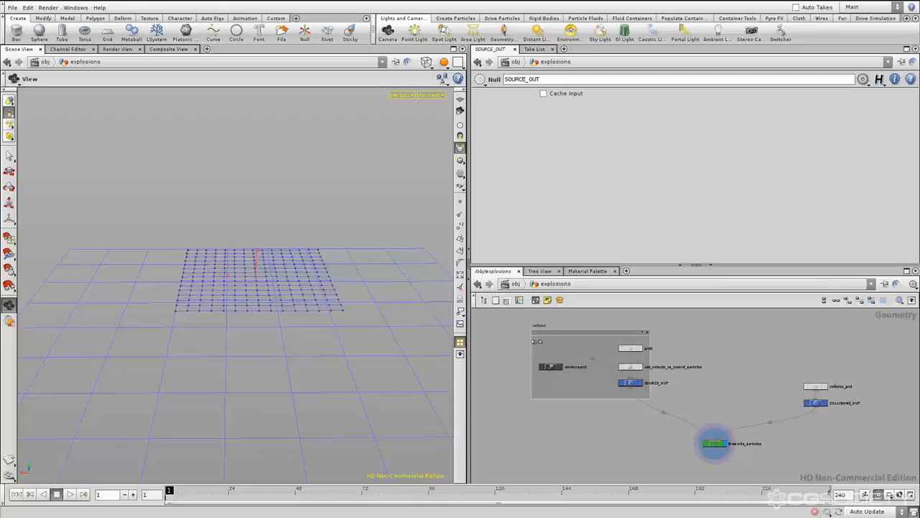
middle_drag(577, 328, 596, 330)
click(597, 339)
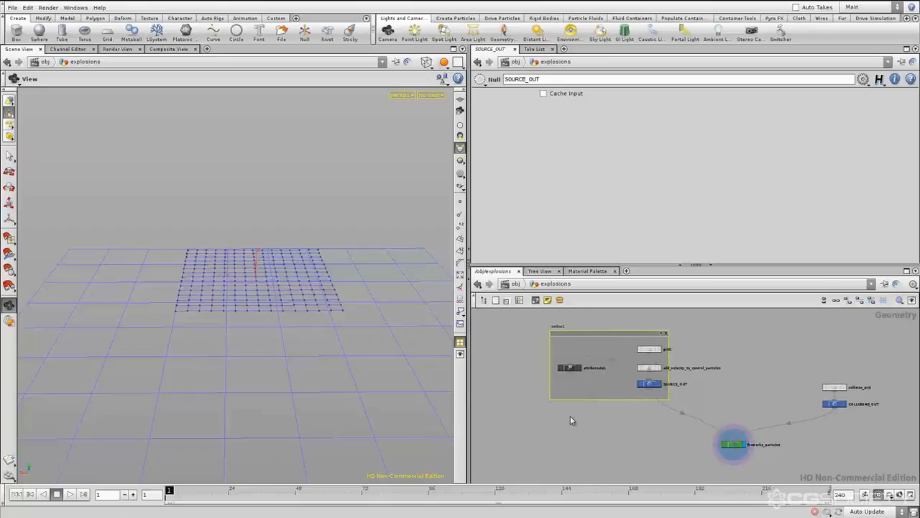
Try several palette colours on the source branch's network box and settle on dark red
key(c)
middle_drag(553, 443, 535, 445)
click(498, 445)
click(504, 471)
click(479, 471)
click(498, 445)
click(482, 438)
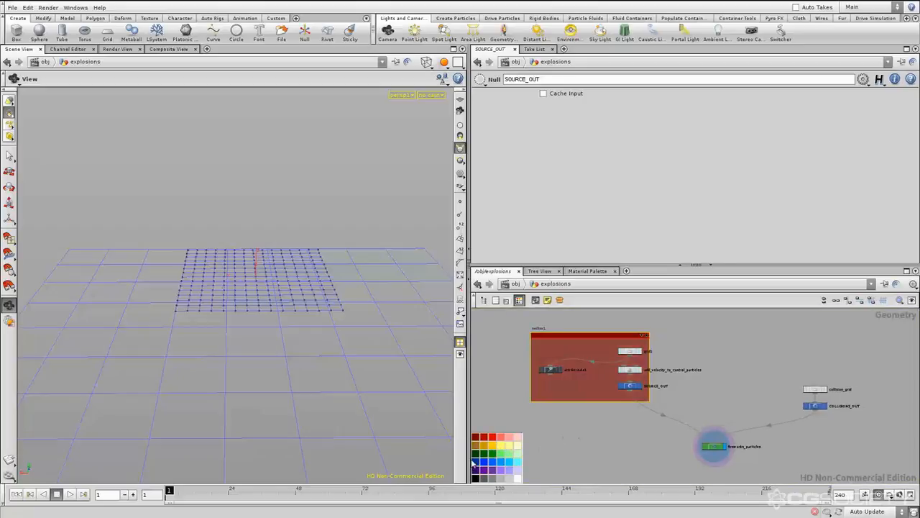
click(476, 478)
click(477, 466)
click(476, 438)
click(477, 446)
click(478, 469)
click(477, 472)
click(476, 438)
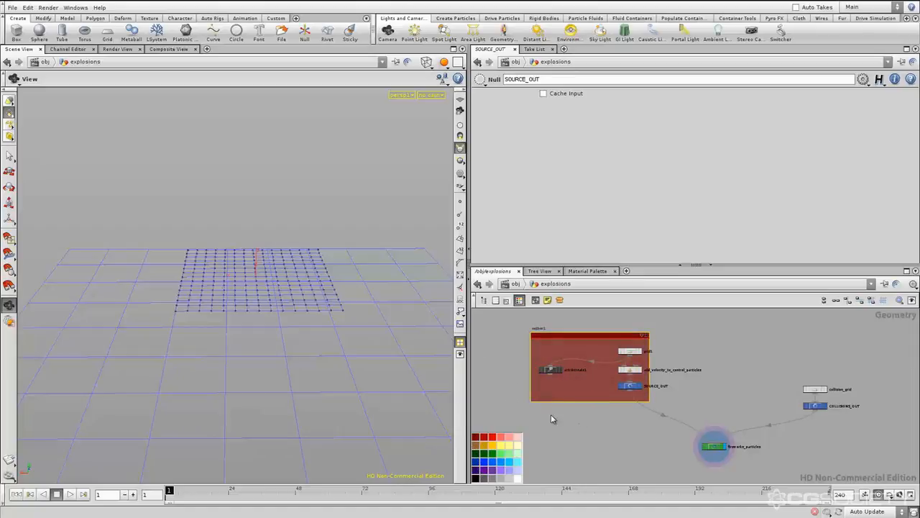
mouse_move(513, 386)
middle_down()
mouse_move(538, 386)
mouse_move(531, 376)
mouse_move(531, 386)
middle_up()
key(c)
click(530, 371)
Rename the red network box as create_source
middle_drag(613, 335, 628, 344)
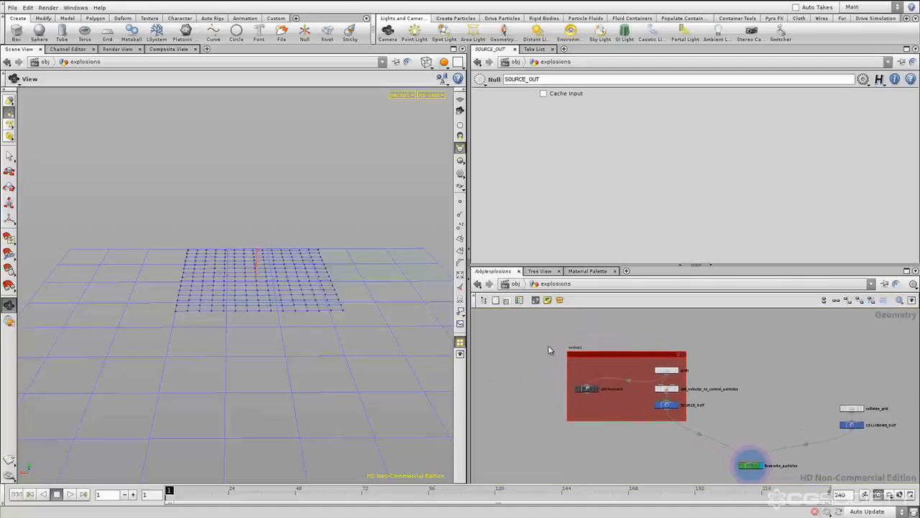
scroll(578, 351, up, 4)
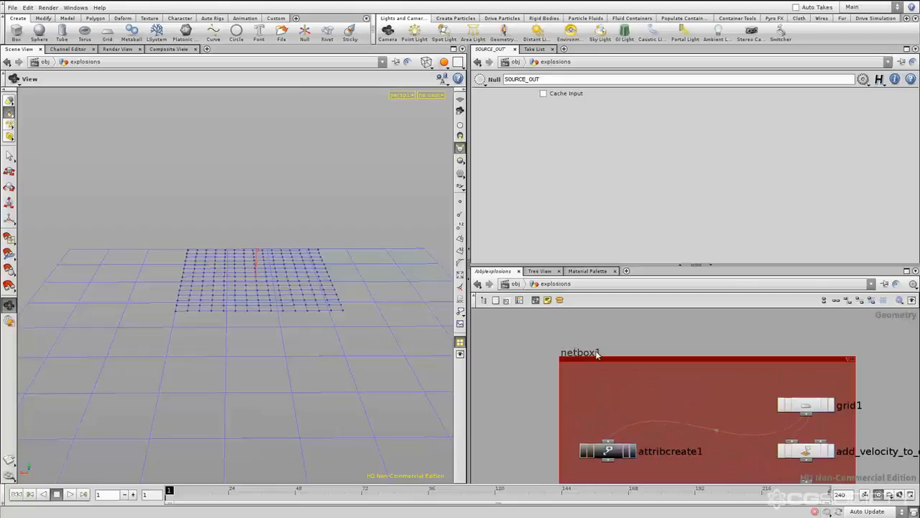
scroll(601, 353, down, 2)
middle_drag(651, 333, 618, 322)
scroll(593, 332, down, 2)
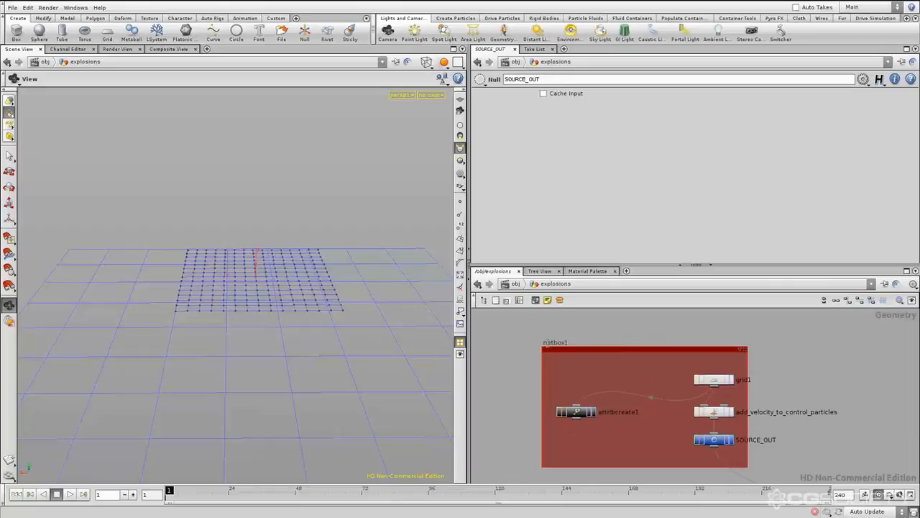
double_click(545, 343)
click(551, 343)
drag(541, 342, 540, 343)
text(create_source)
key(Return)
Check how the red create_source box reads from far away and close up within the whole network
middle_drag(769, 364, 748, 363)
middle_drag(793, 384, 701, 383)
scroll(736, 380, down, 2)
scroll(741, 378, down, 12)
scroll(746, 390, up, 1)
scroll(701, 383, up, 3)
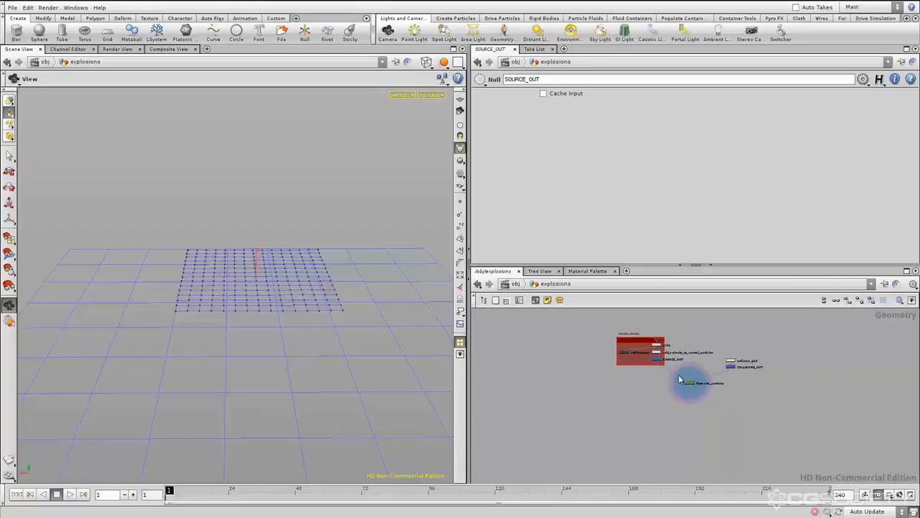
scroll(710, 349, up, 2)
scroll(710, 348, up, 2)
middle_drag(726, 365, 731, 387)
Enclose collision_grid and COLLISIONS_OUT in a second network box
scroll(708, 386, up, 1)
scroll(725, 389, down, 1)
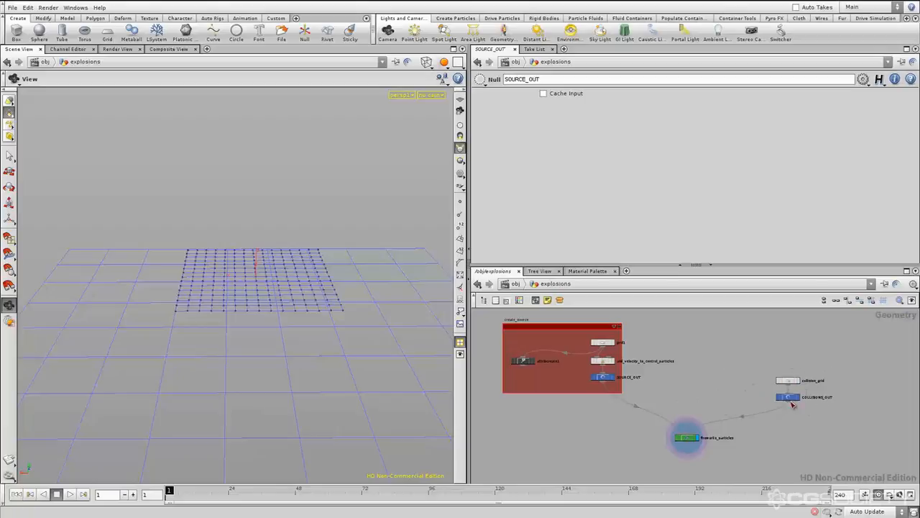
drag(761, 410, 753, 415)
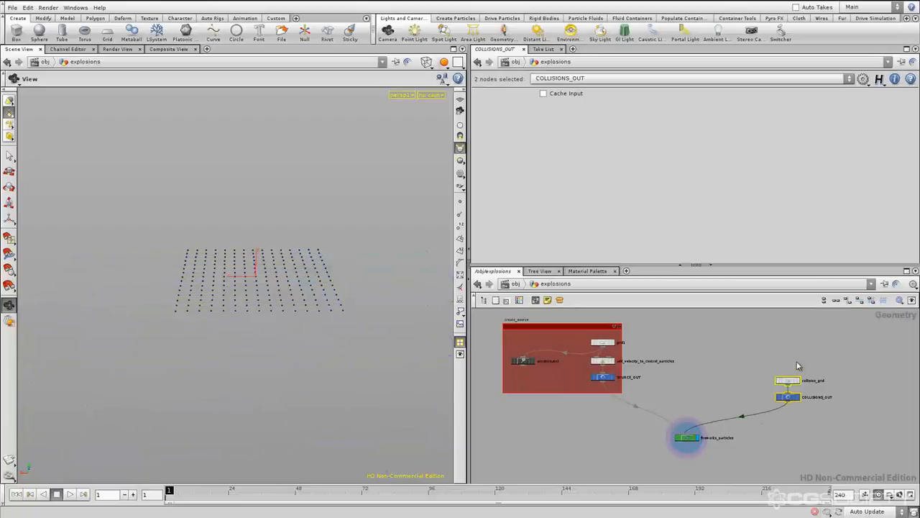
key(shift+o)
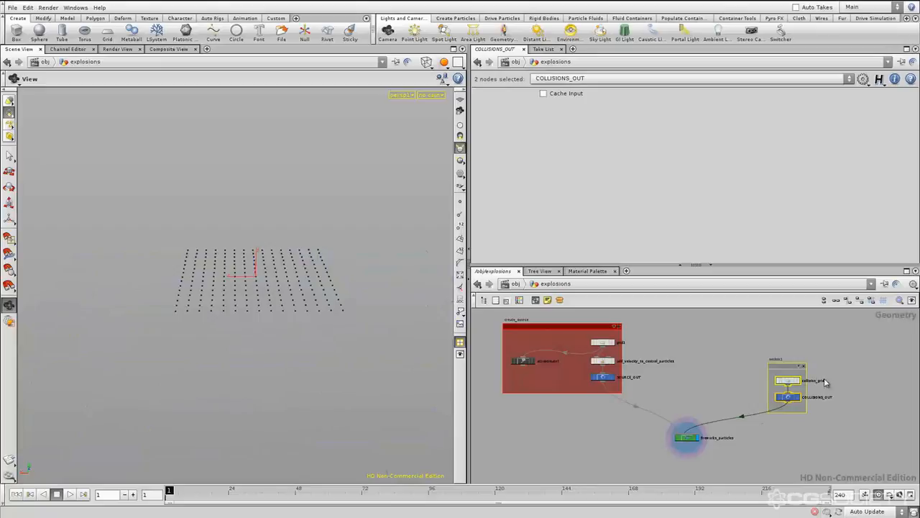
click(846, 374)
middle_drag(806, 372, 777, 373)
Colour the collision branch's network box orange-brown
scroll(765, 373, up, 2)
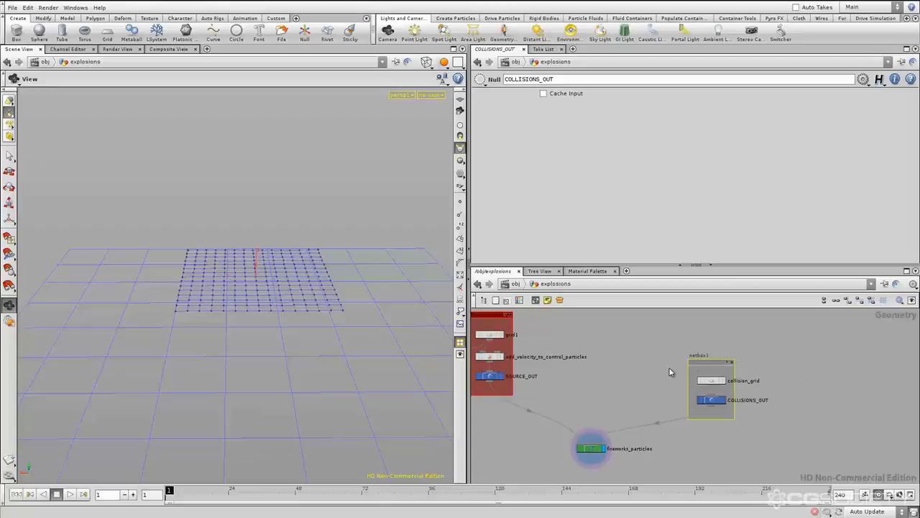
key(c)
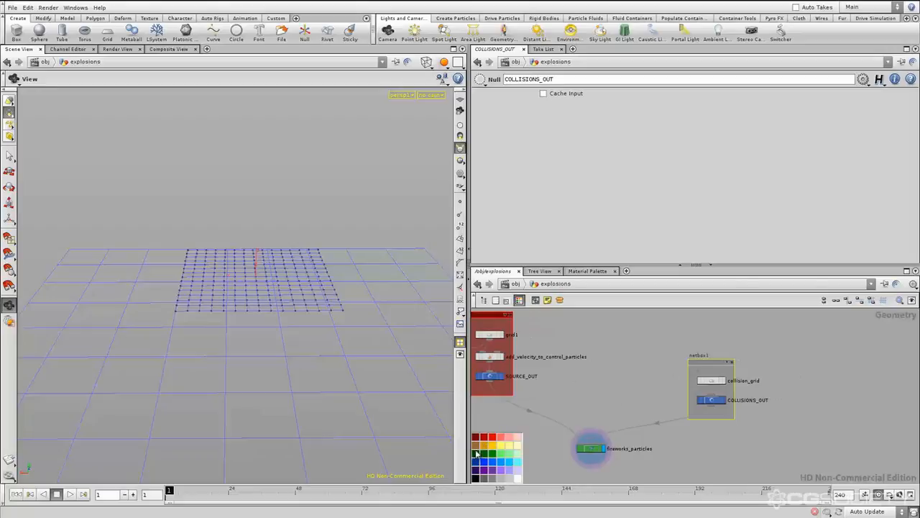
drag(479, 452, 690, 422)
key(c)
click(654, 379)
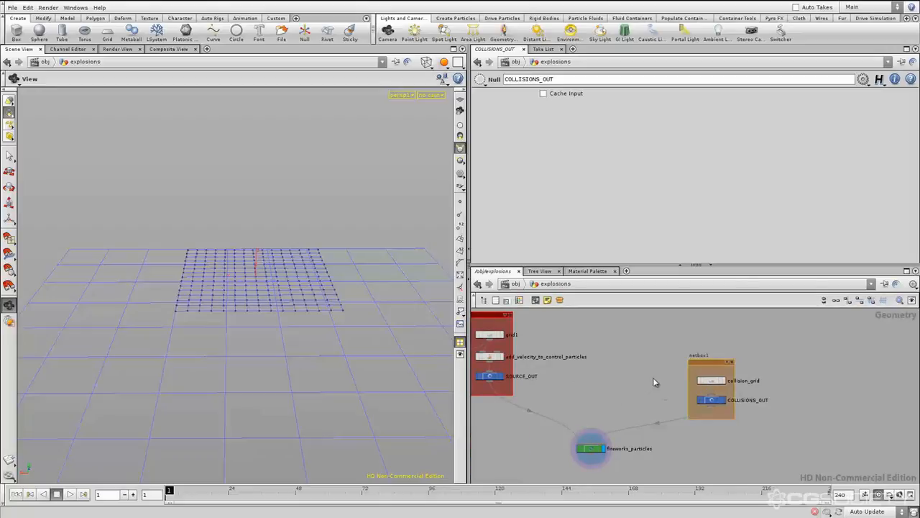
Rename the orange-brown network box as collisions
middle_drag(641, 369, 626, 372)
double_click(684, 358)
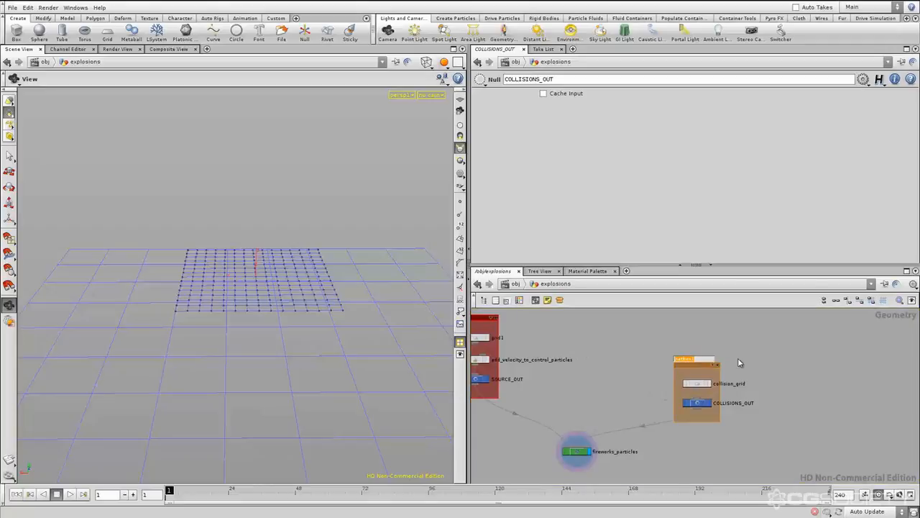
text(collisions)
key(Return)
middle_drag(796, 416, 842, 415)
right_drag(842, 416, 773, 409)
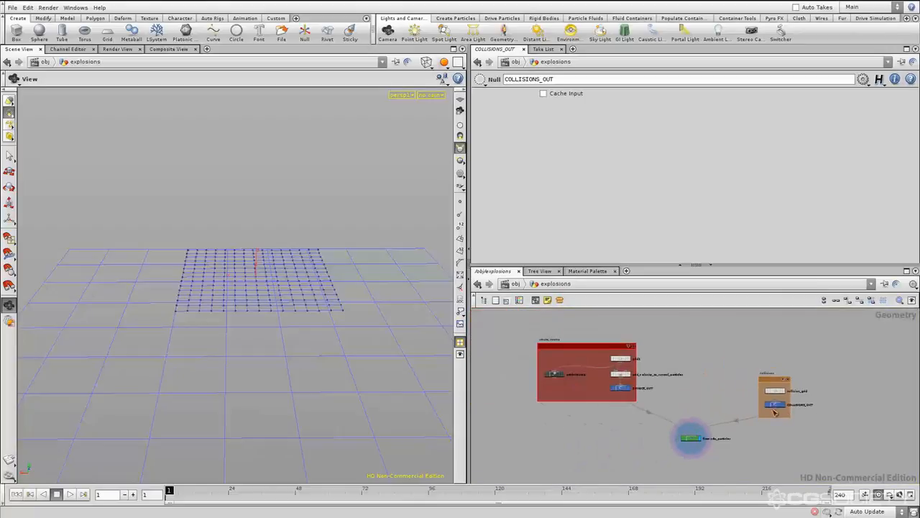
Review the create_source and collisions boxes at several zoom levels to judge how clearly they separate the branches
scroll(727, 399, up, 2)
scroll(727, 395, up, 1)
scroll(732, 398, down, 1)
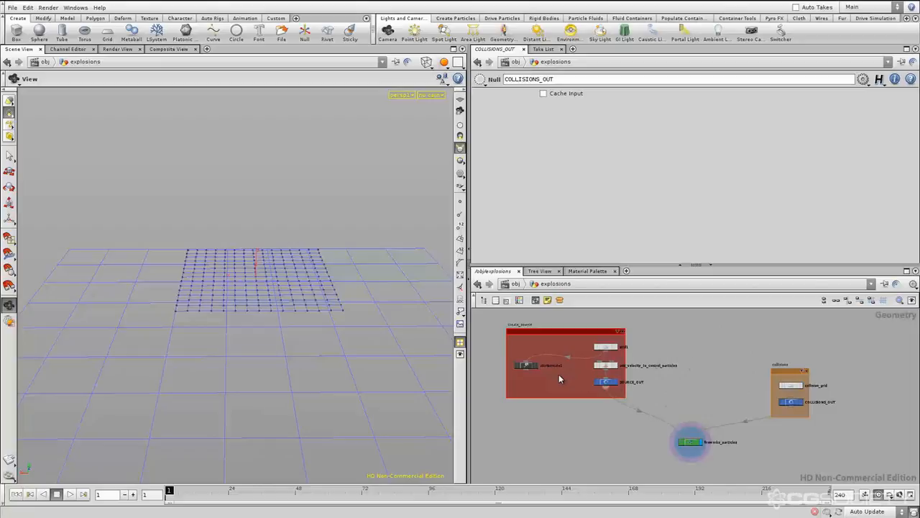
scroll(712, 396, down, 5)
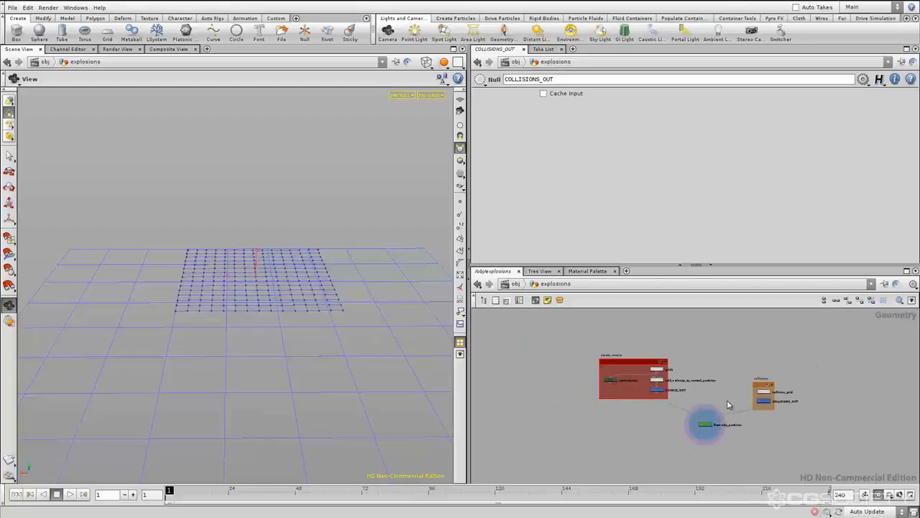
scroll(756, 417, down, 1)
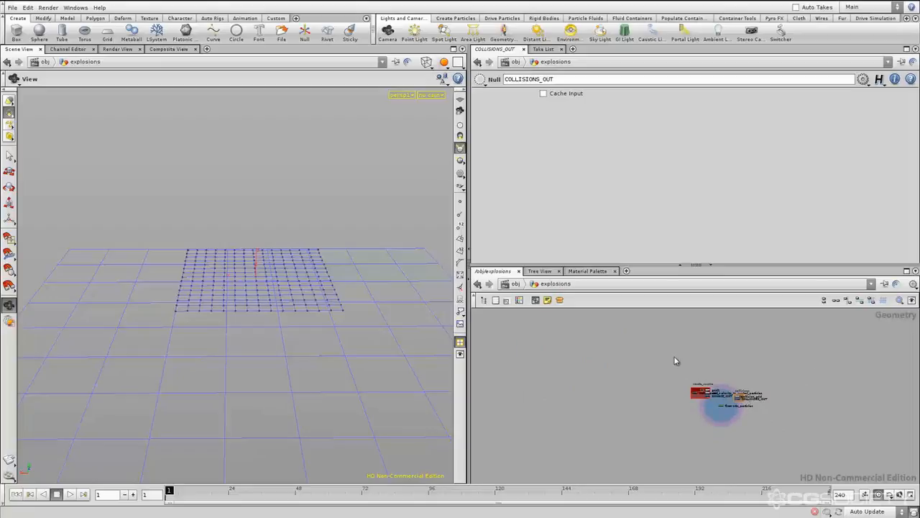
scroll(712, 396, up, 4)
scroll(712, 397, up, 4)
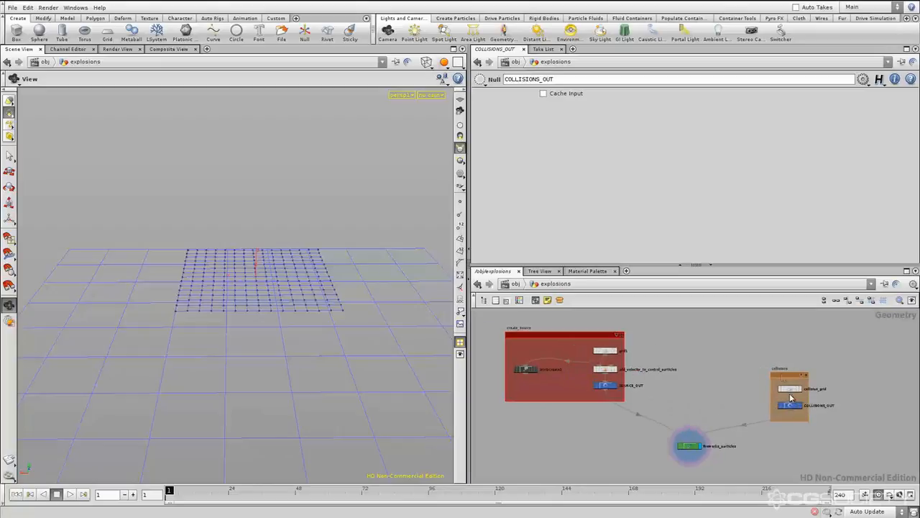
mouse_move(713, 397)
middle_down()
mouse_move(701, 400)
mouse_move(714, 400)
middle_up()
Widen the create_source network box so it extends further past its nodes on the side facing the collisions box
scroll(700, 400, up, 2)
scroll(710, 406, down, 2)
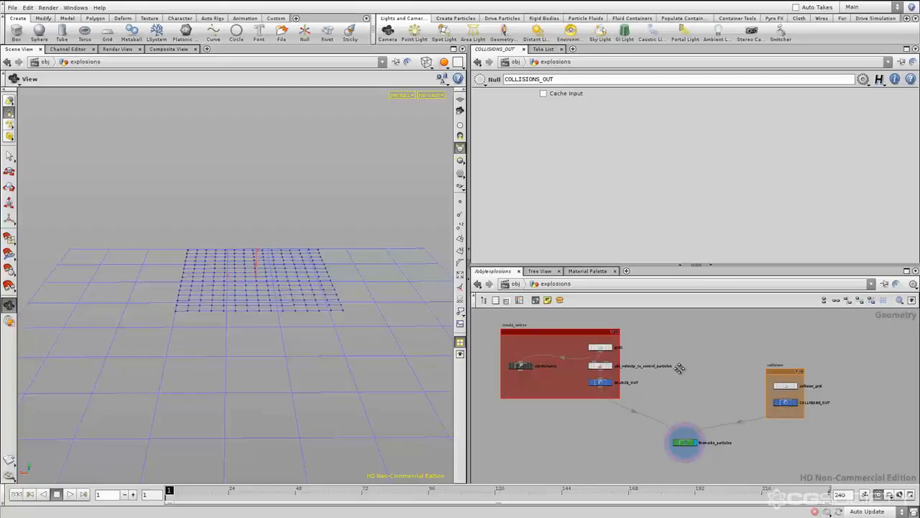
middle_drag(680, 369, 676, 384)
drag(628, 365, 653, 367)
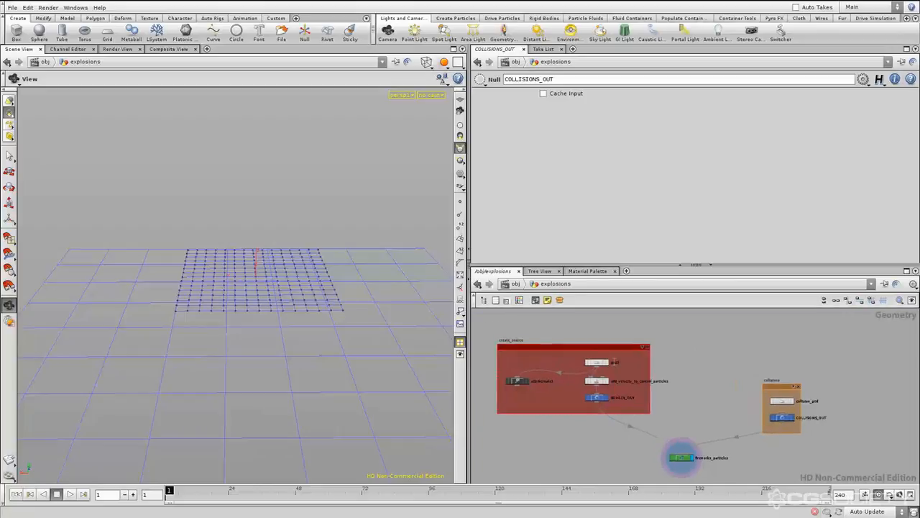
Wrap grid1, add_velocity_to_control_particles and SOURCE_OUT each in its own network box inside create_source
click(601, 364)
key(shift+o)
click(596, 381)
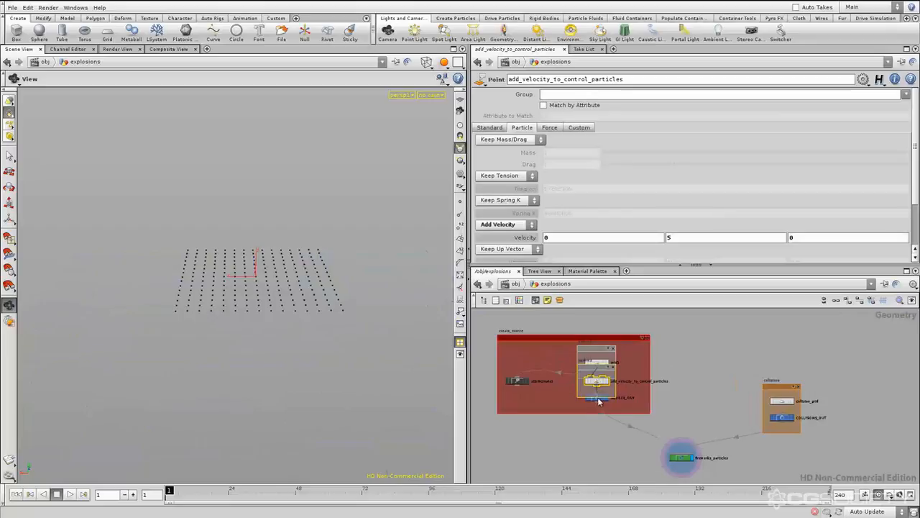
click(598, 403)
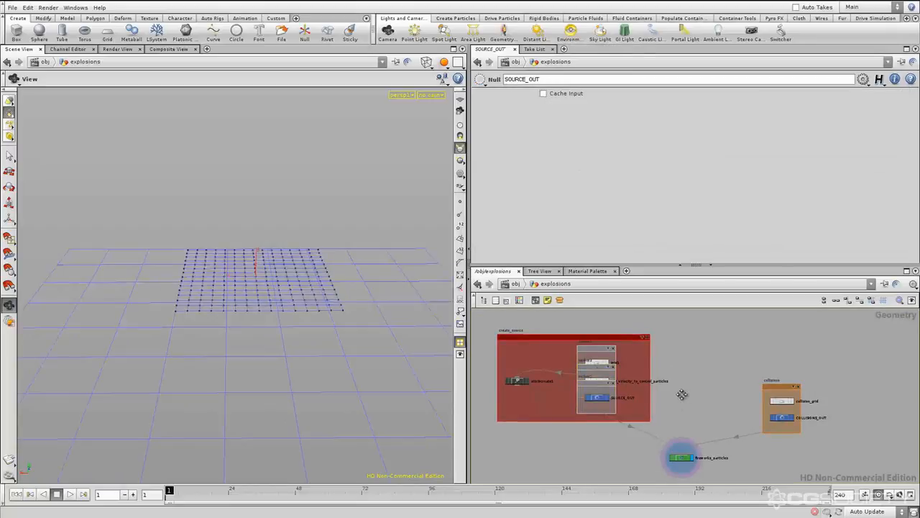
Delete the nested network boxes around the individual nodes inside create_source
scroll(570, 363, up, 2)
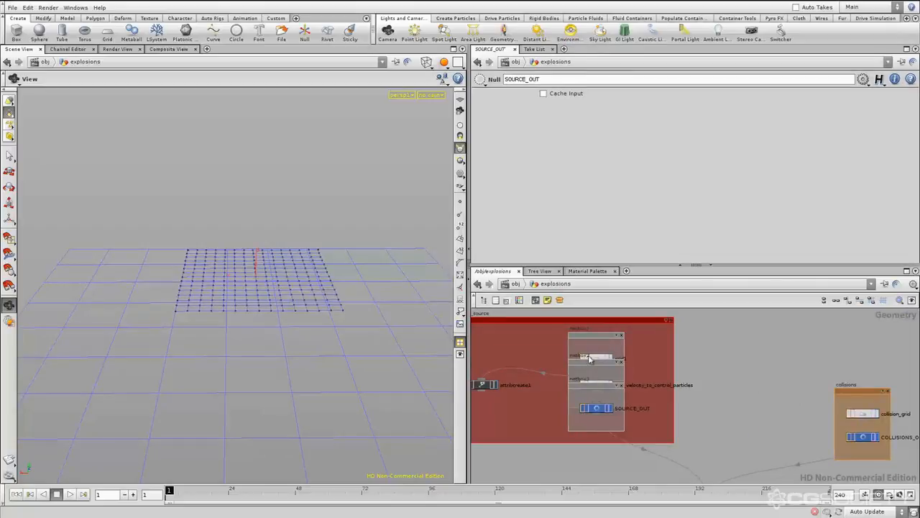
click(622, 363)
key(Delete)
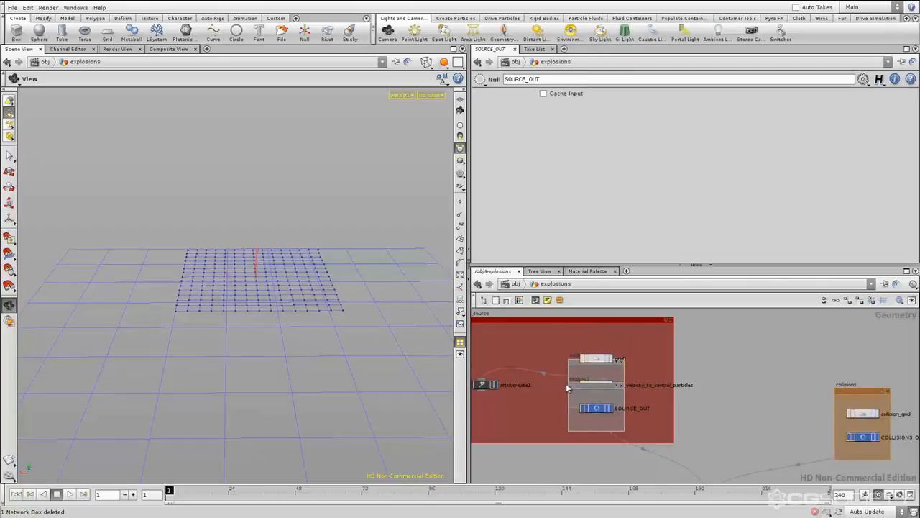
click(575, 387)
key(Delete)
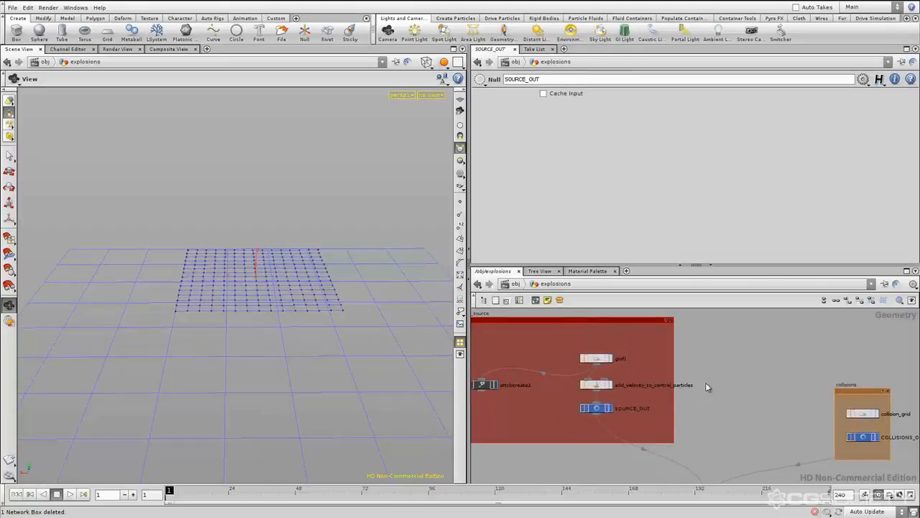
middle_drag(715, 387, 676, 382)
key(h)
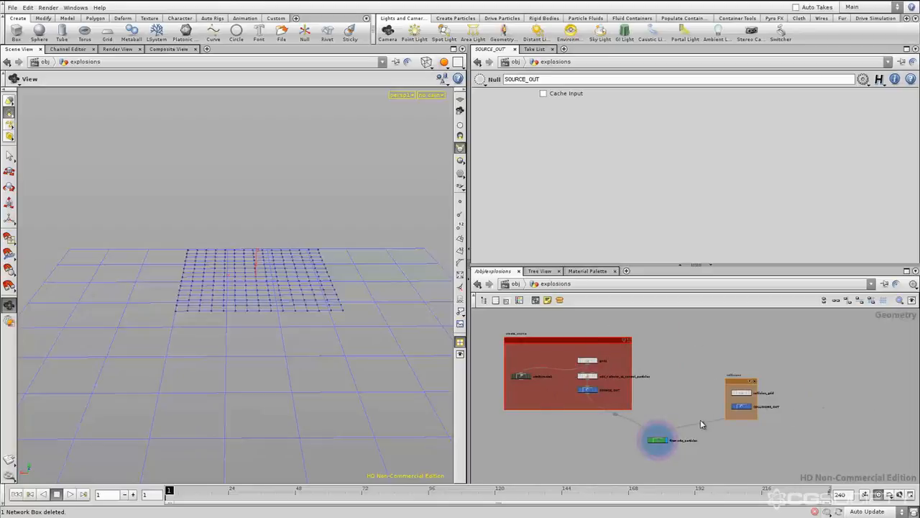
middle_drag(691, 395, 692, 390)
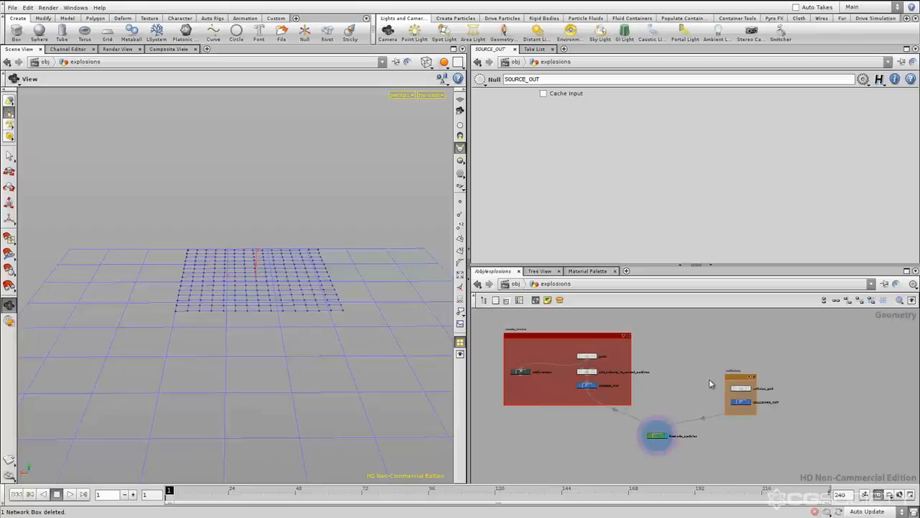
middle_drag(675, 397, 675, 396)
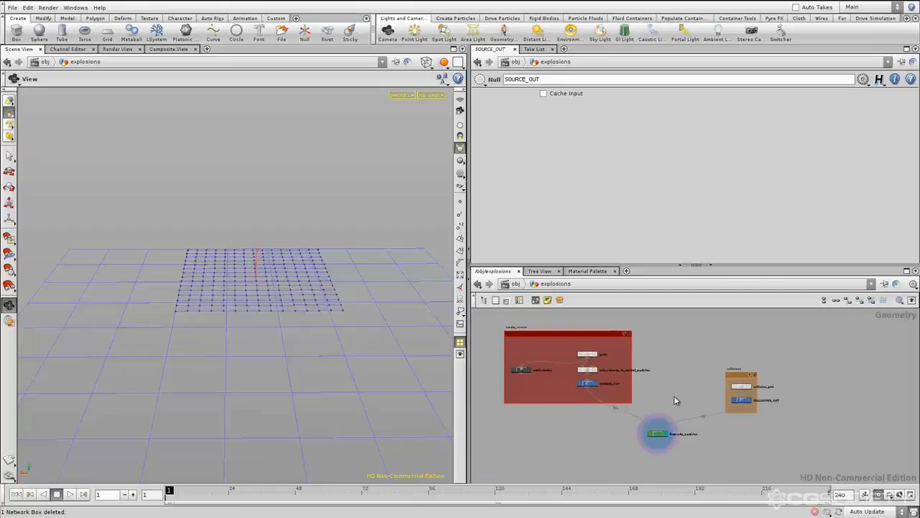